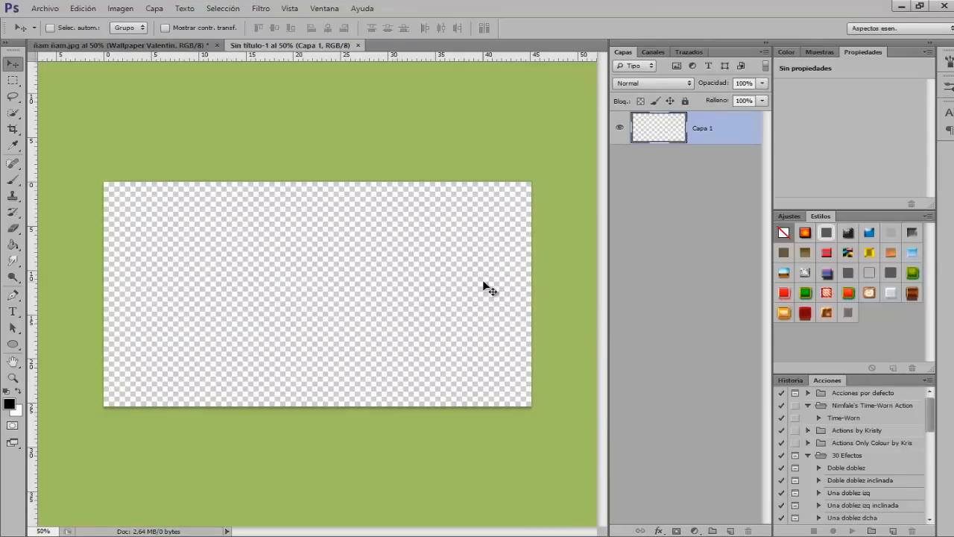
- Add a gradient fill layer and choose the light blue to peach preset for its gradient
{"action": "left_click", "coordinate": [694, 530]}
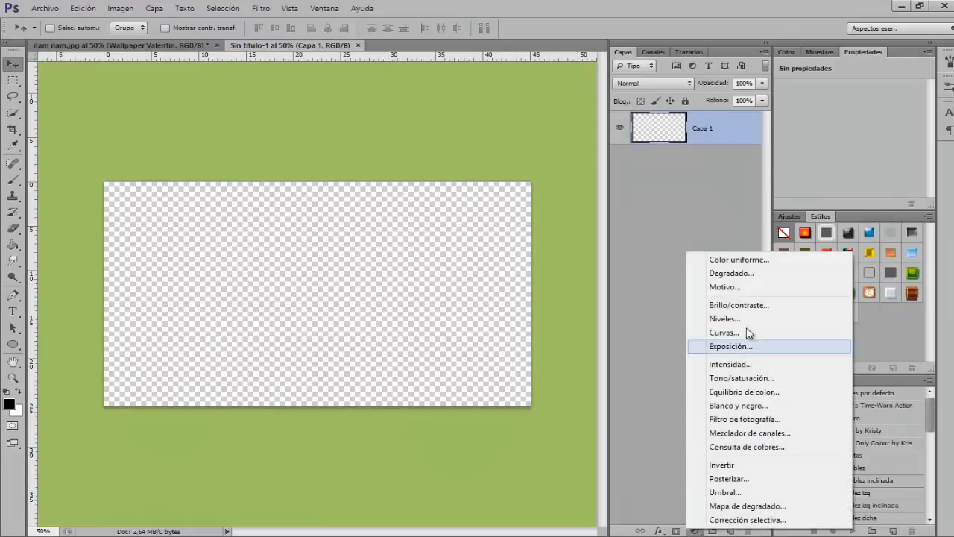
{"action": "left_click", "coordinate": [737, 274]}
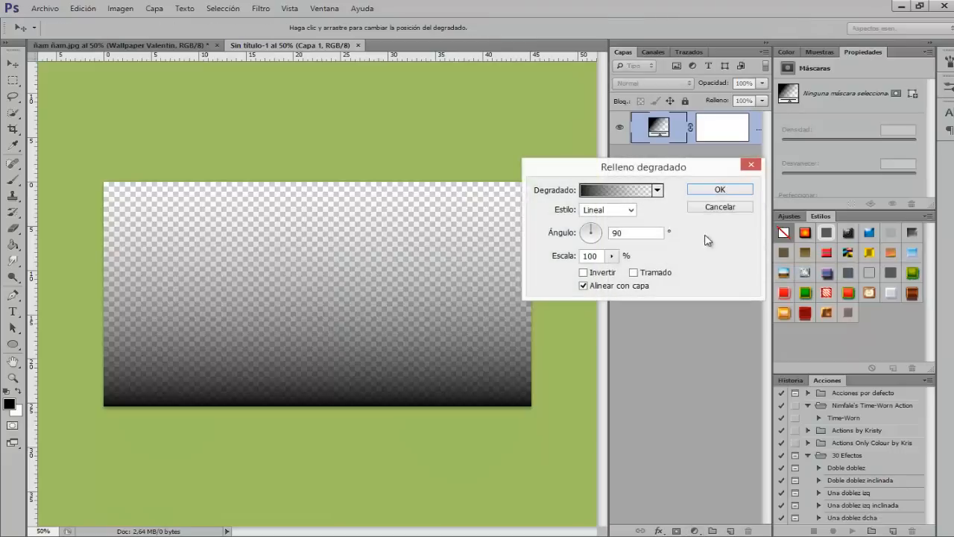
{"action": "left_click", "coordinate": [614, 192]}
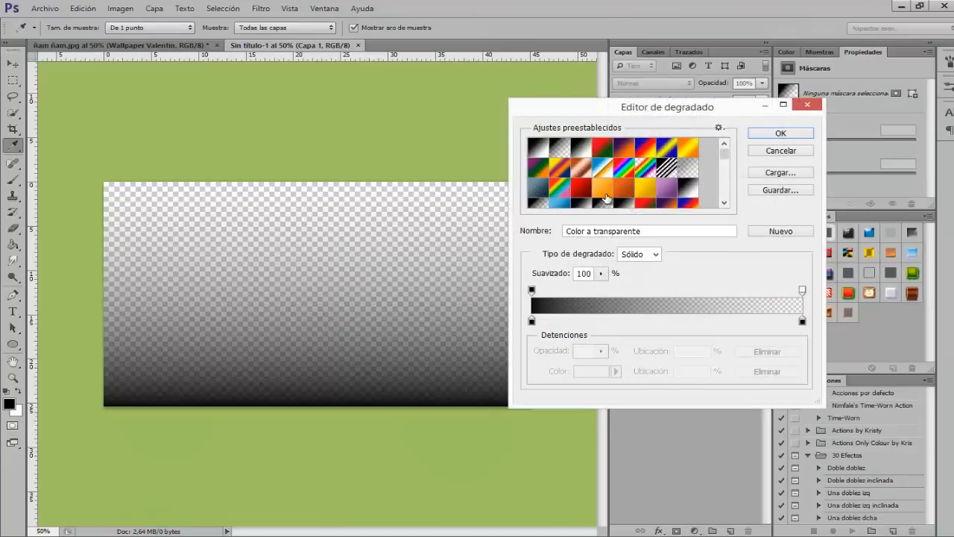
{"action": "scroll", "coordinate": [657, 182], "scroll_direction": "down", "scroll_amount": 8}
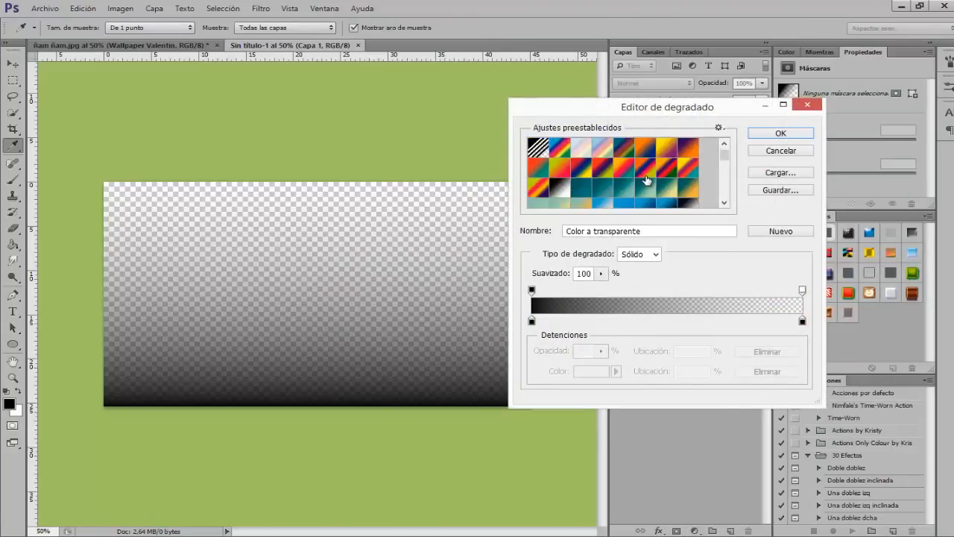
{"action": "left_click", "coordinate": [538, 187]}
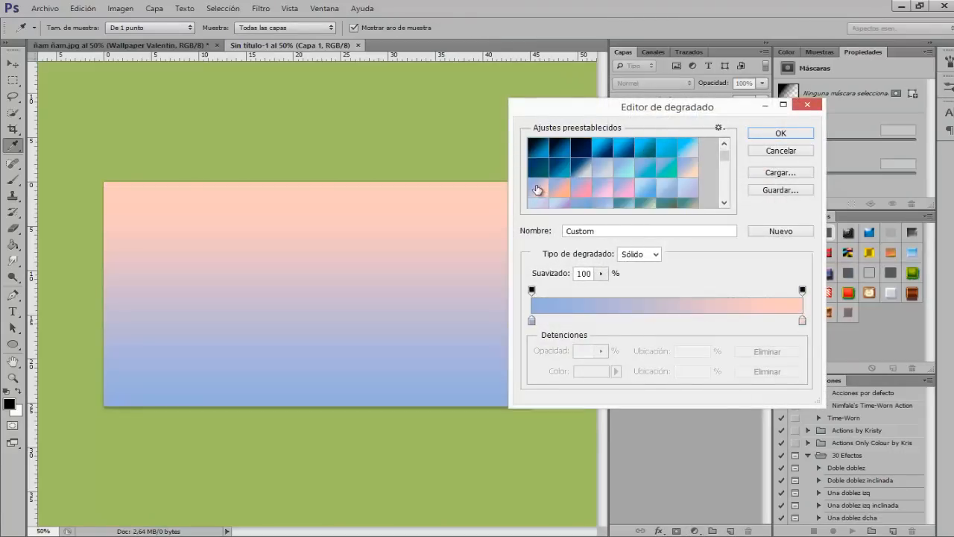
- Recolour the gradient's blue starting stop to red ed1442 and accept the edited gradient
{"action": "left_click", "coordinate": [532, 324]}
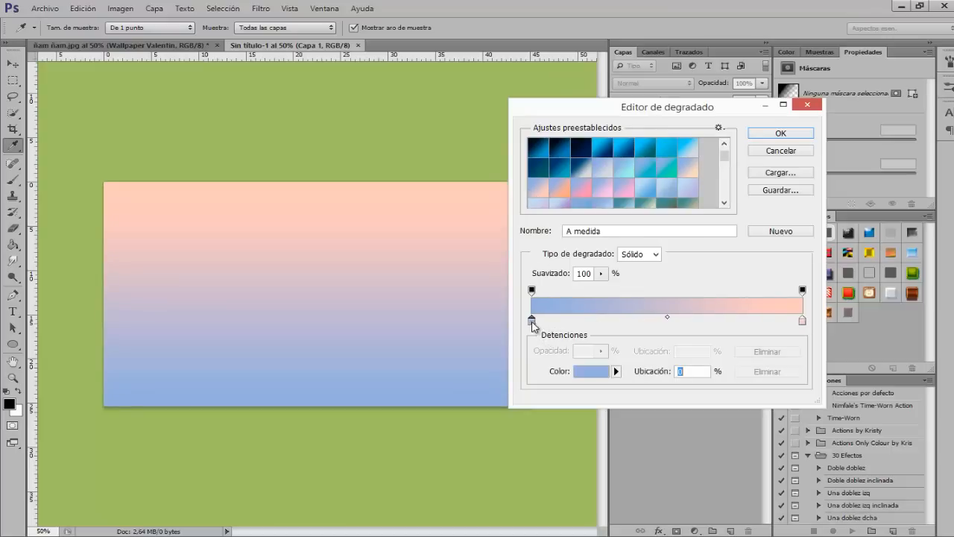
{"action": "left_click", "coordinate": [590, 370]}
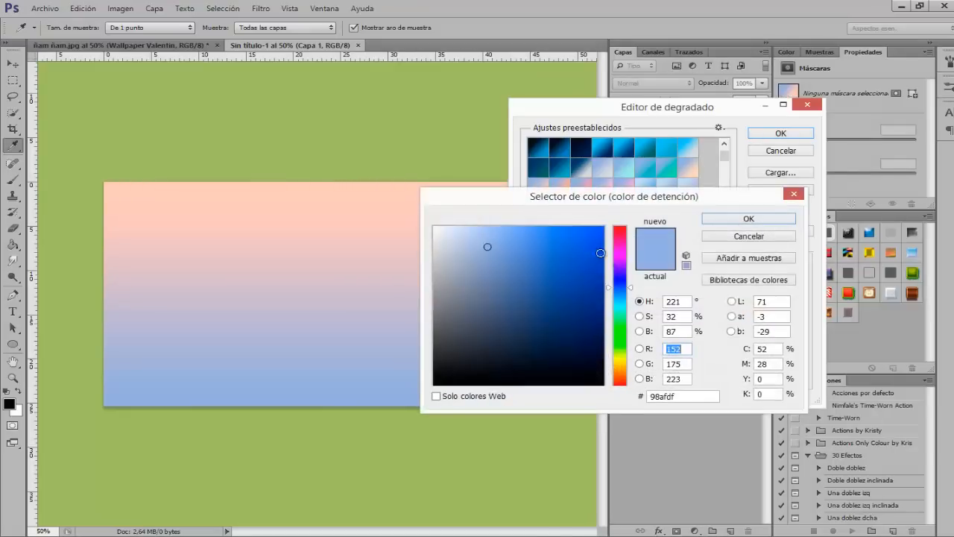
{"action": "left_click", "coordinate": [617, 231]}
{"action": "left_click", "coordinate": [592, 228]}
{"action": "left_click_drag", "start_coordinate": [592, 228], "coordinate": [588, 237]}
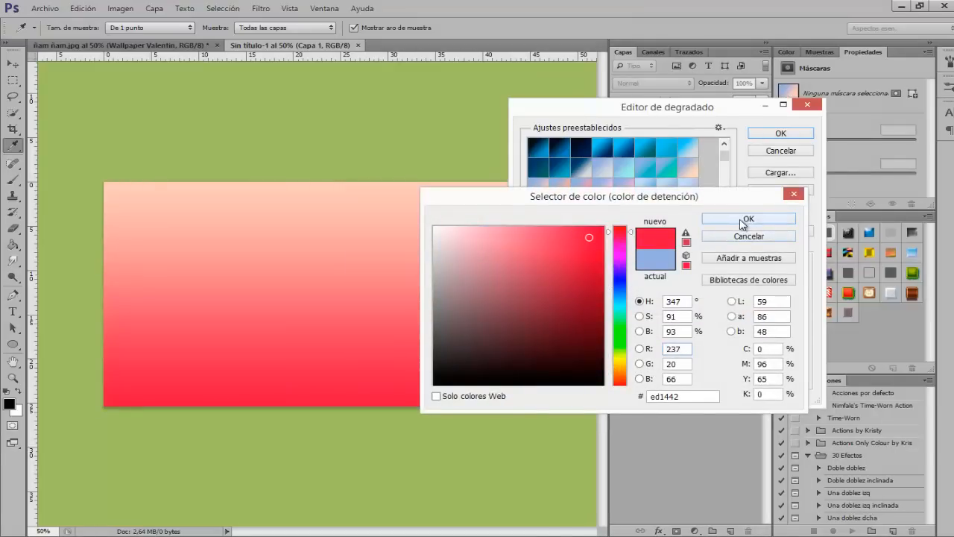
{"action": "left_click", "coordinate": [747, 219]}
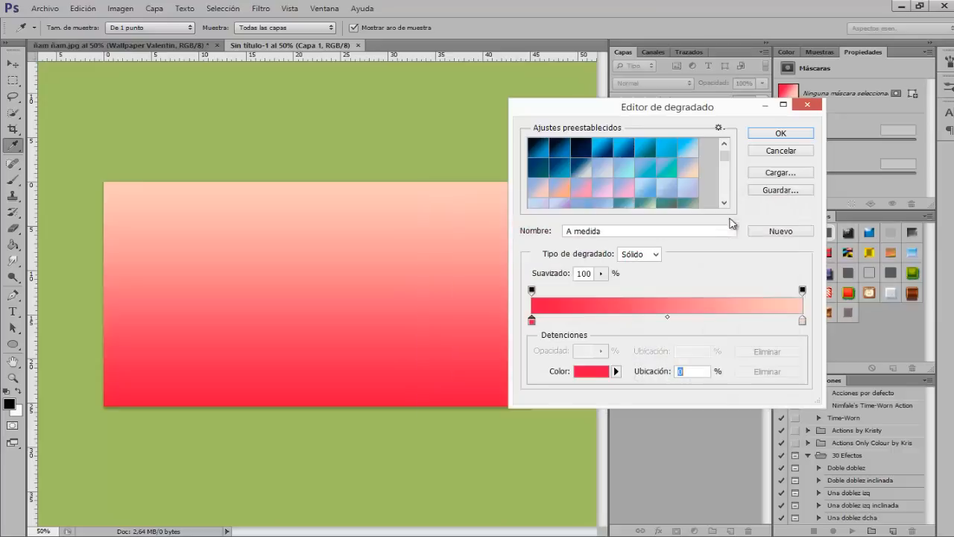
{"action": "left_click", "coordinate": [801, 321]}
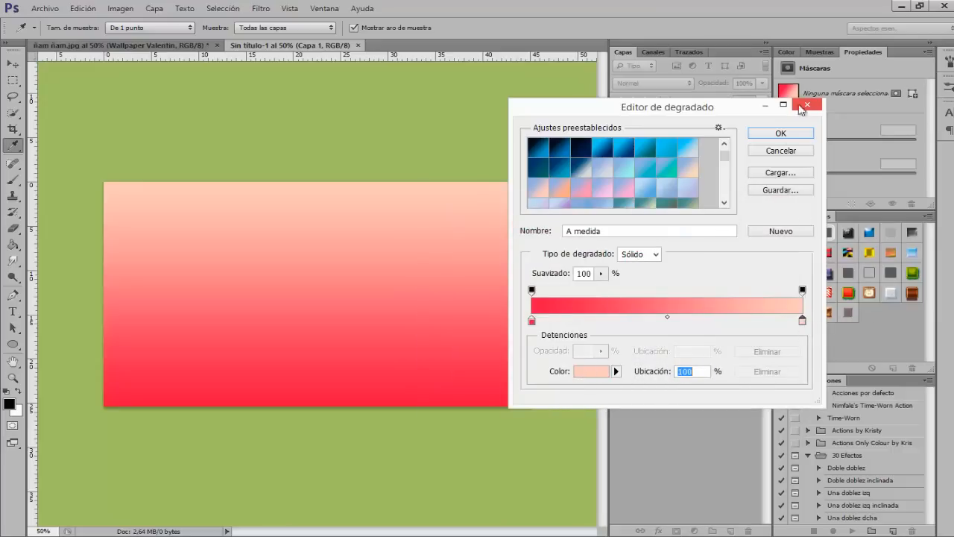
{"action": "left_click", "coordinate": [779, 135]}
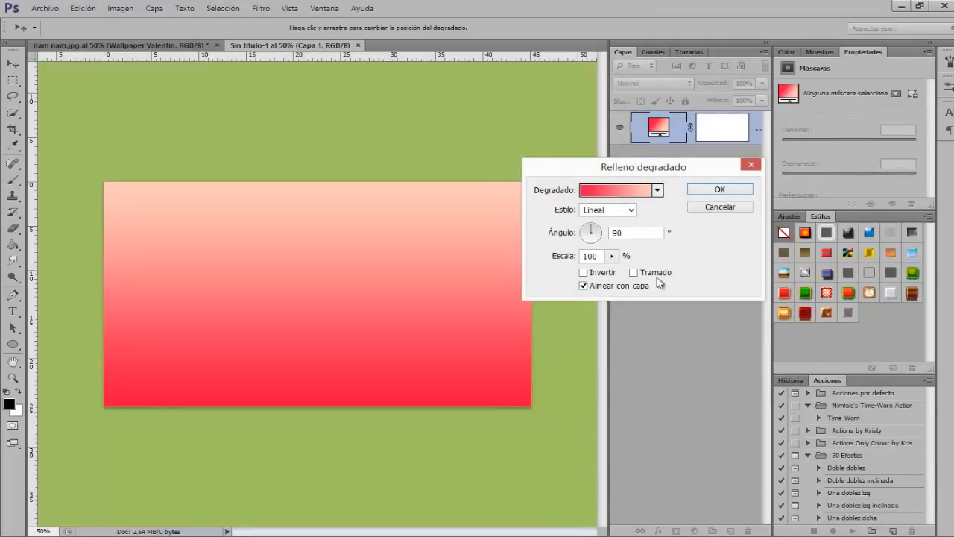
- Set the gradient fill to Radial style, inverted, with a scale of 288%, and apply it
{"action": "left_click", "coordinate": [611, 212]}
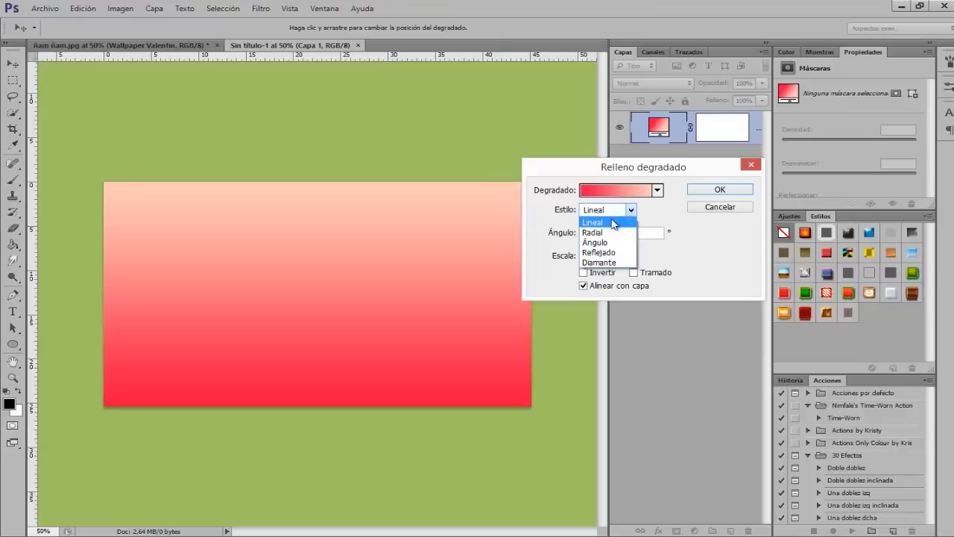
{"action": "left_click", "coordinate": [596, 231]}
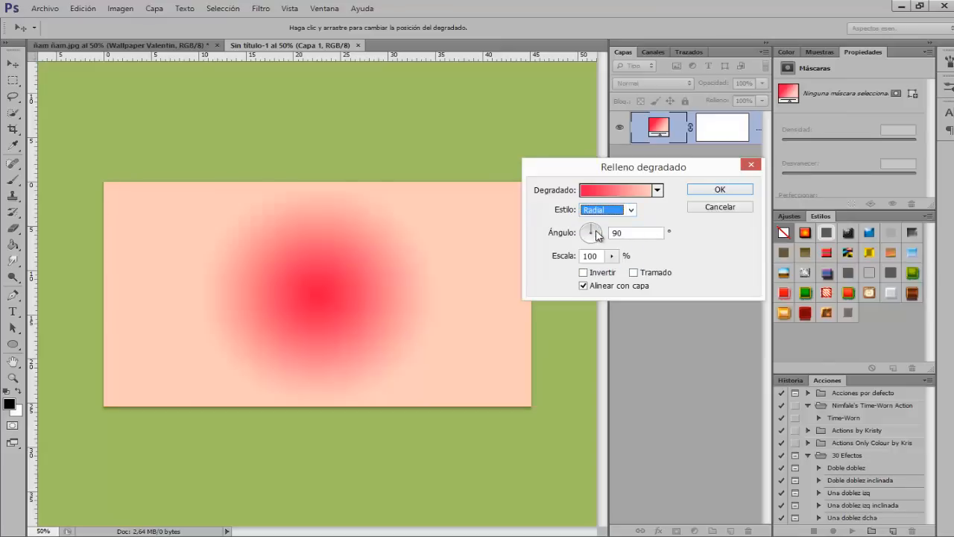
{"action": "left_click", "coordinate": [583, 273]}
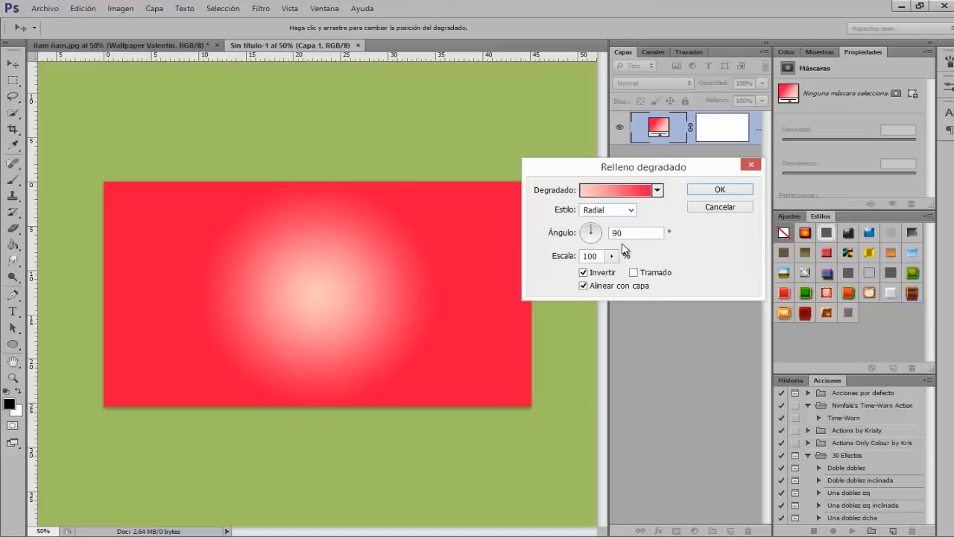
{"action": "left_click", "coordinate": [611, 255]}
{"action": "mouse_move", "coordinate": [613, 270]}
{"action": "left_mouse_down"}
{"action": "mouse_move", "coordinate": [637, 274]}
{"action": "mouse_move", "coordinate": [625, 276]}
{"action": "left_mouse_up"}
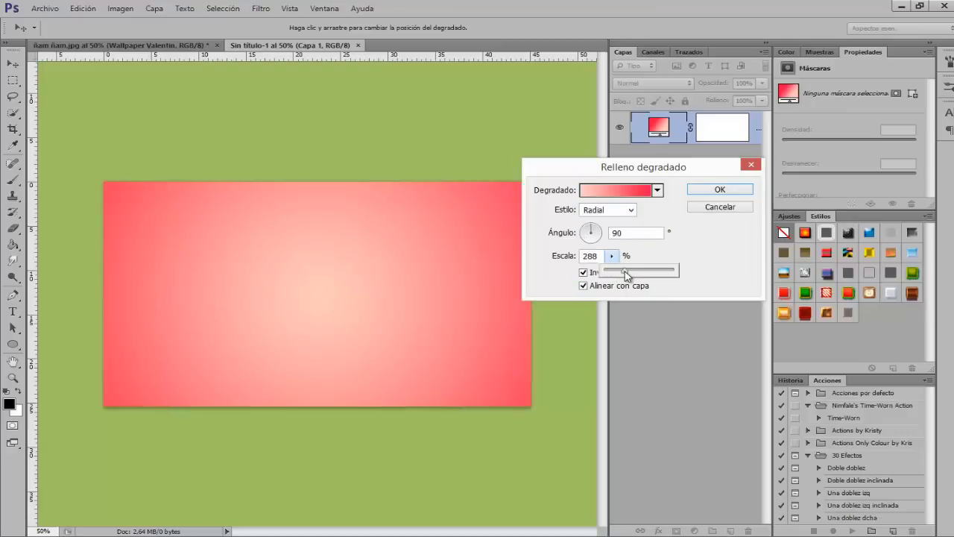
{"action": "left_click", "coordinate": [720, 189]}
{"action": "left_click", "coordinate": [720, 189]}
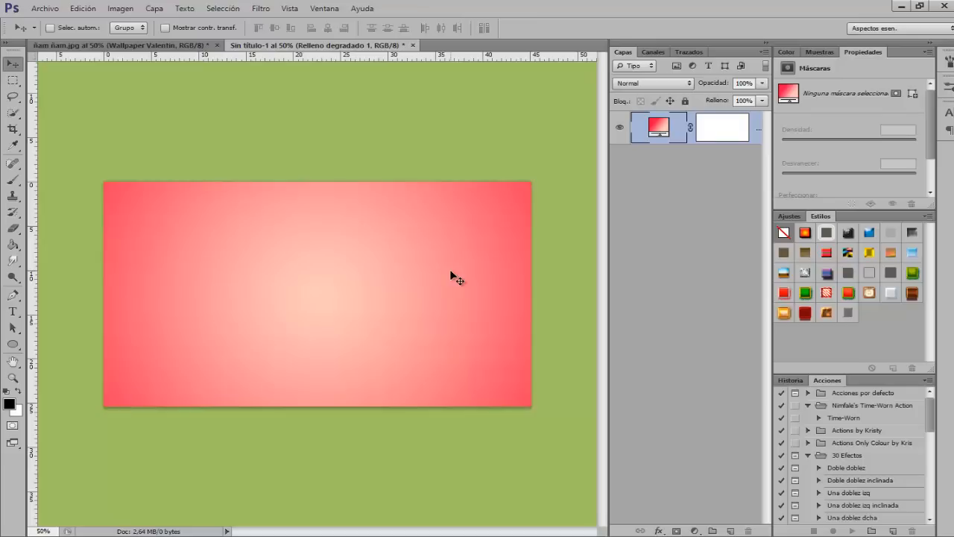
- Add a new empty layer above the gradient fill and activate the Custom Shape tool
{"action": "left_click", "coordinate": [730, 531]}
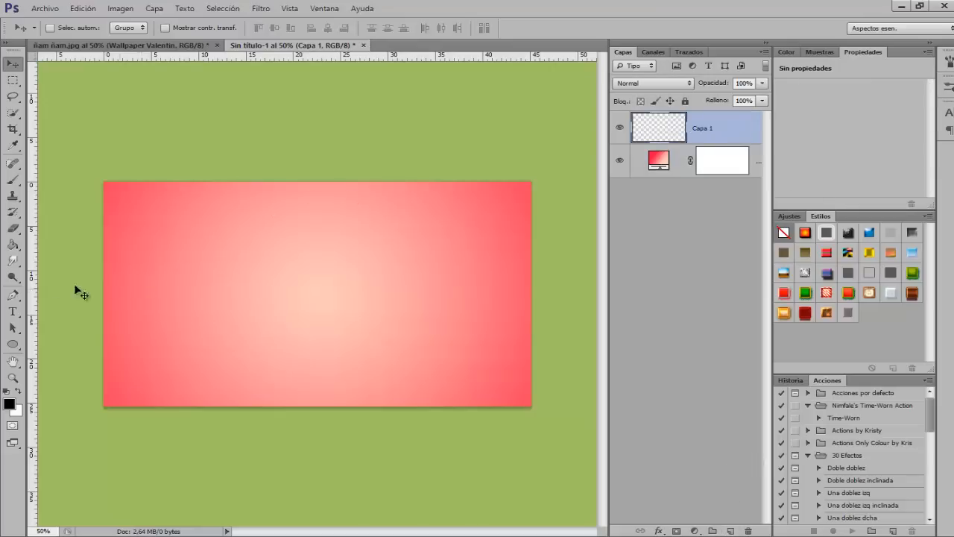
{"action": "left_click", "coordinate": [13, 346]}
{"action": "left_click_drag", "start_coordinate": [12, 344], "coordinate": [108, 398]}
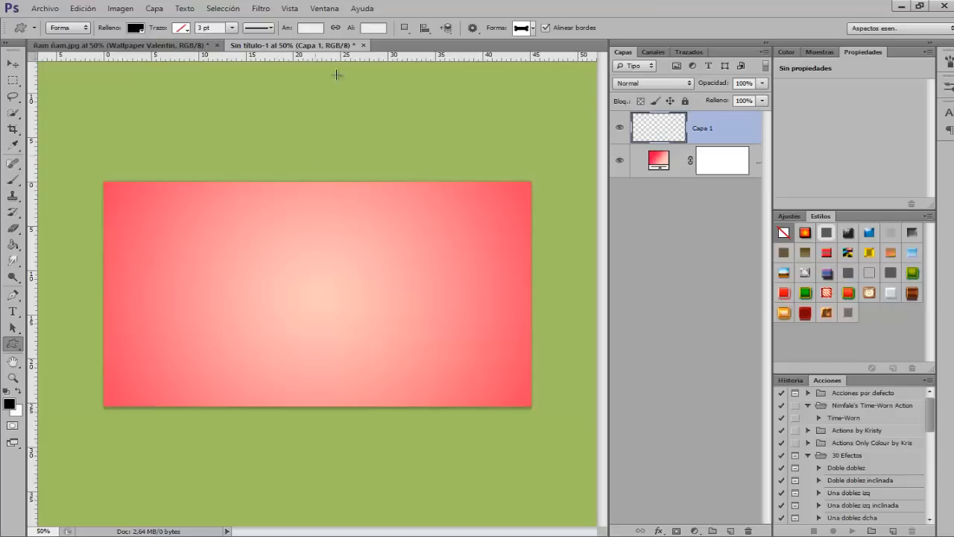
- Look through the custom shape library and the list of available shape sets
{"action": "left_click", "coordinate": [533, 29]}
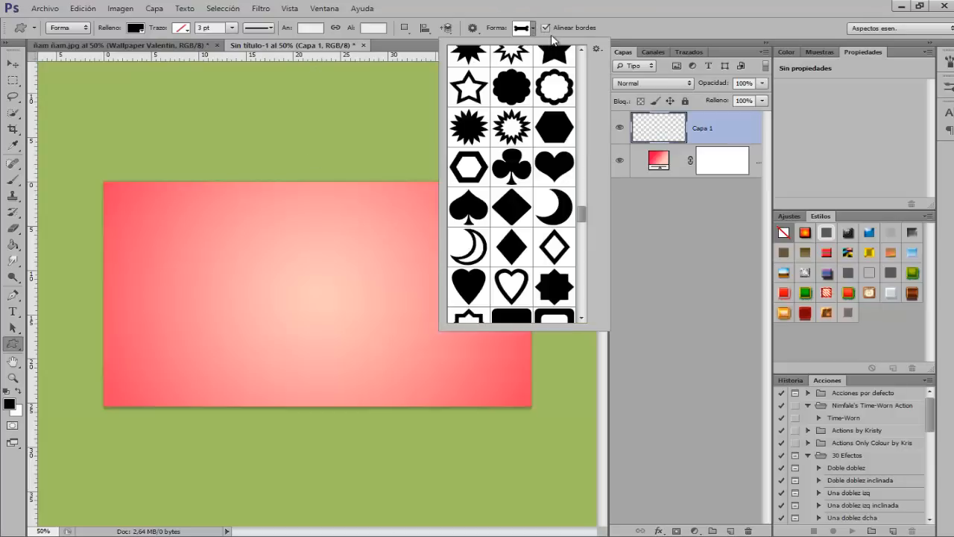
{"action": "left_click", "coordinate": [596, 49]}
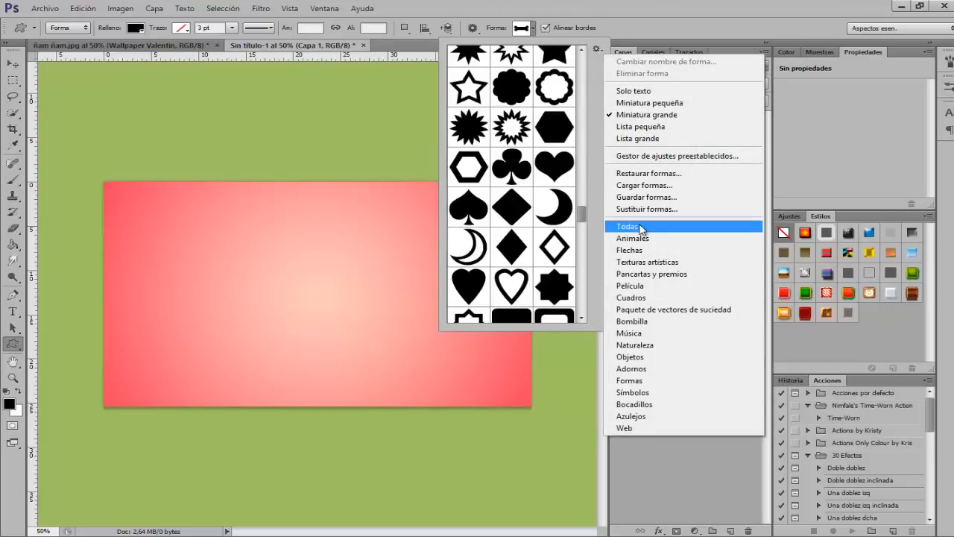
{"action": "left_click", "coordinate": [597, 82]}
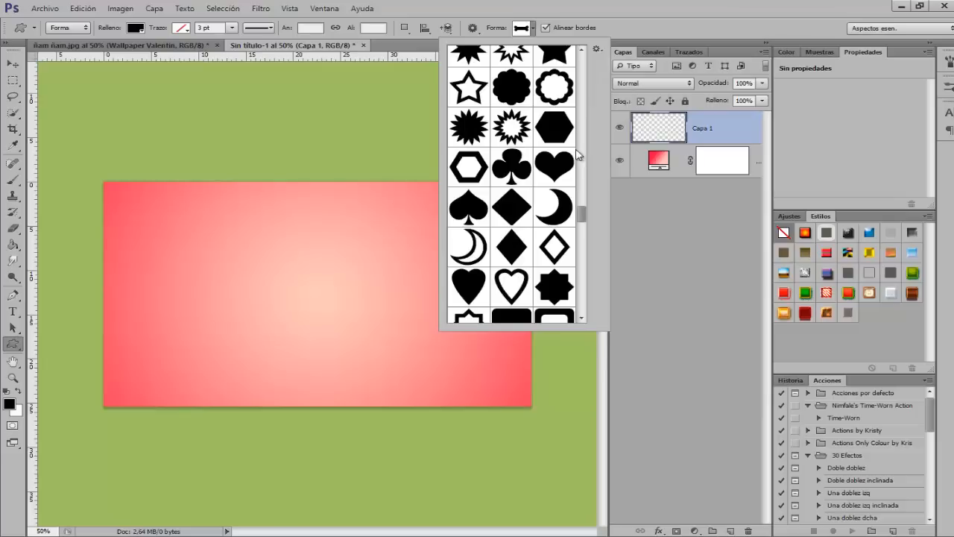
{"action": "left_click_drag", "start_coordinate": [585, 212], "coordinate": [588, 149]}
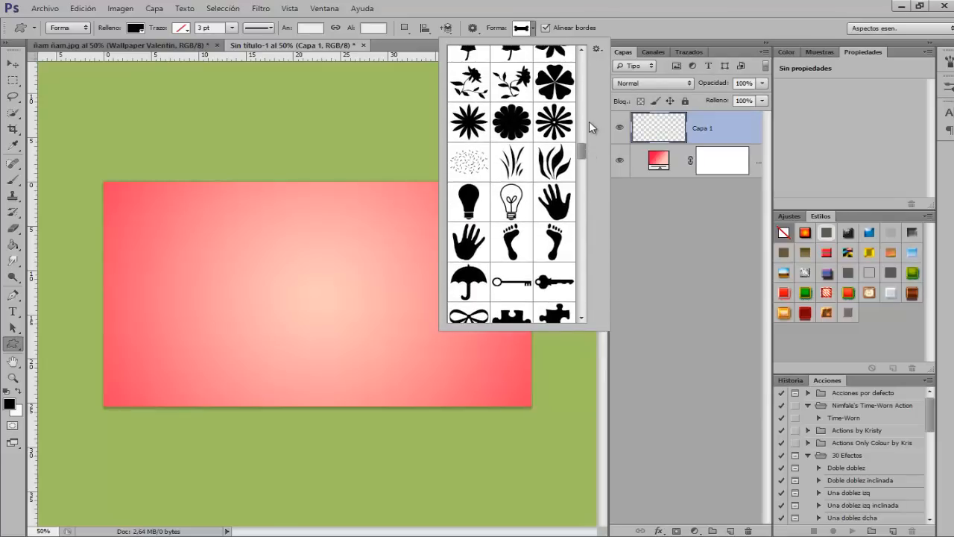
{"action": "left_click_drag", "start_coordinate": [582, 151], "coordinate": [581, 212]}
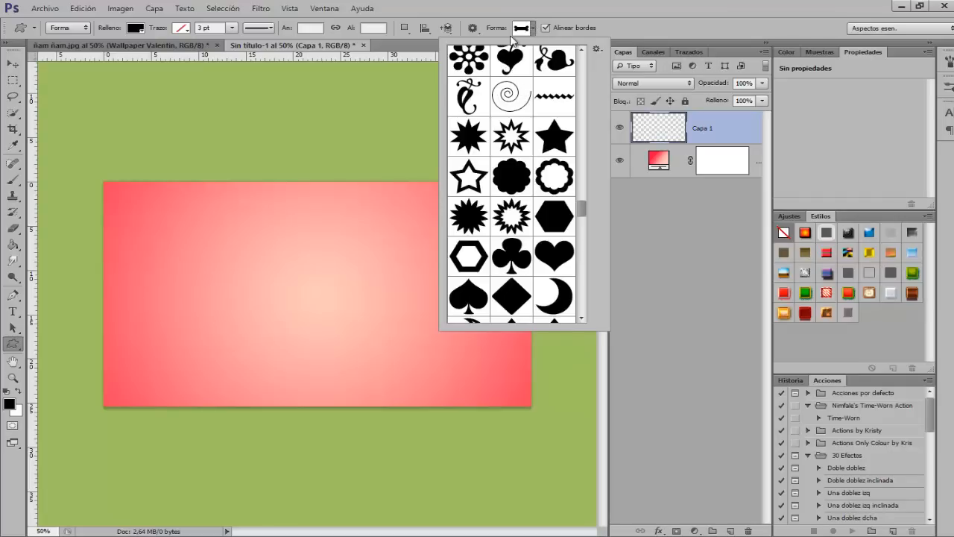
- Draw a black circle about 18 cm across on the new layer with the Ellipse tool in Pixels mode, and move it to the canvas centre
{"action": "left_click", "coordinate": [14, 347]}
{"action": "right_click", "coordinate": [25, 346]}
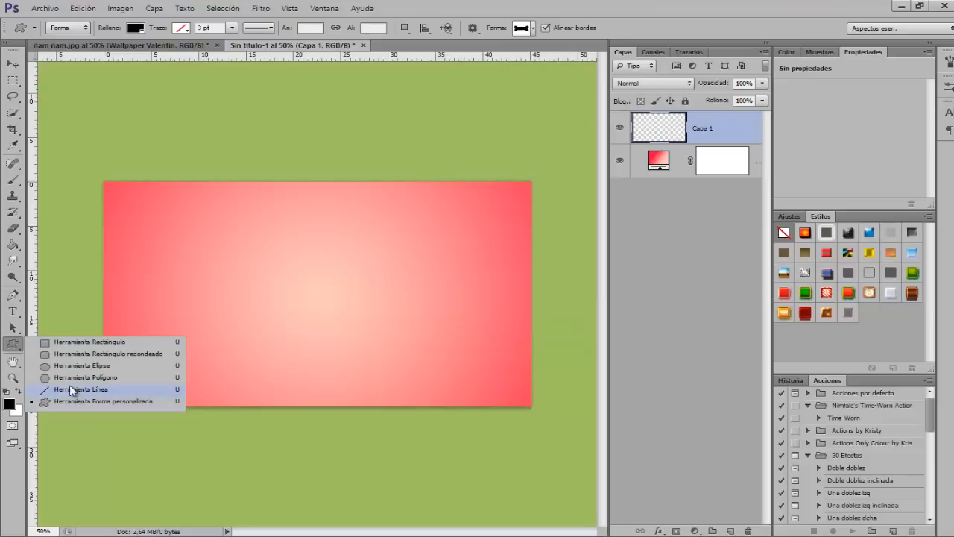
{"action": "left_click", "coordinate": [87, 366]}
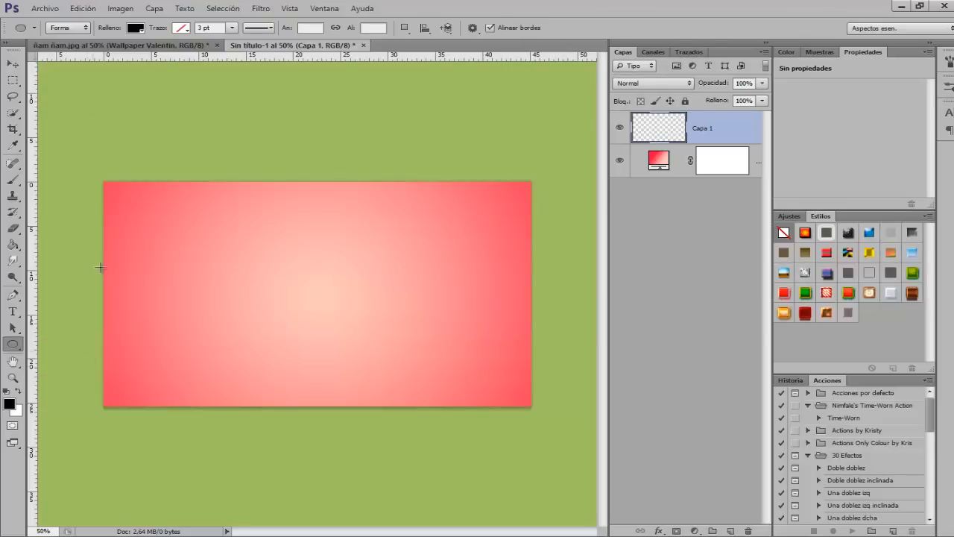
{"action": "left_click", "coordinate": [72, 29]}
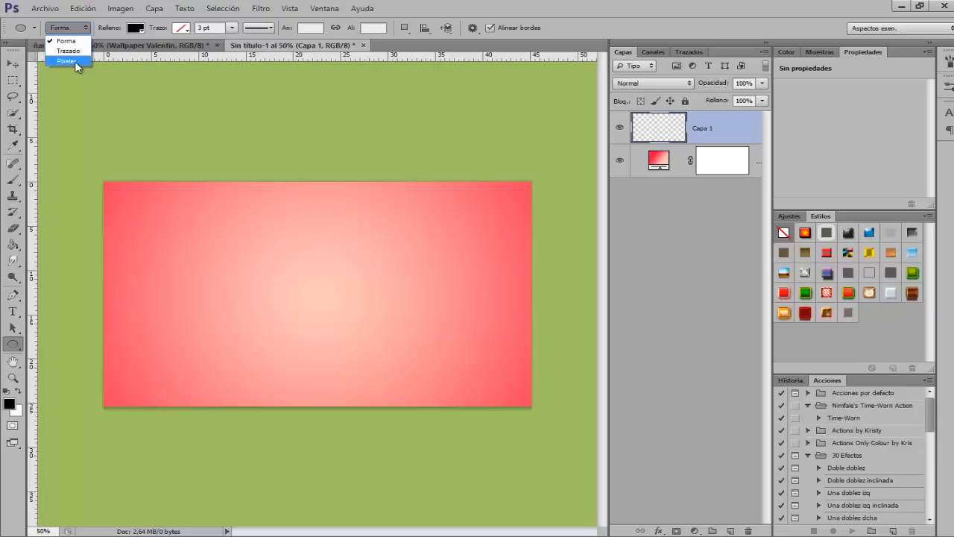
{"action": "left_click", "coordinate": [74, 61]}
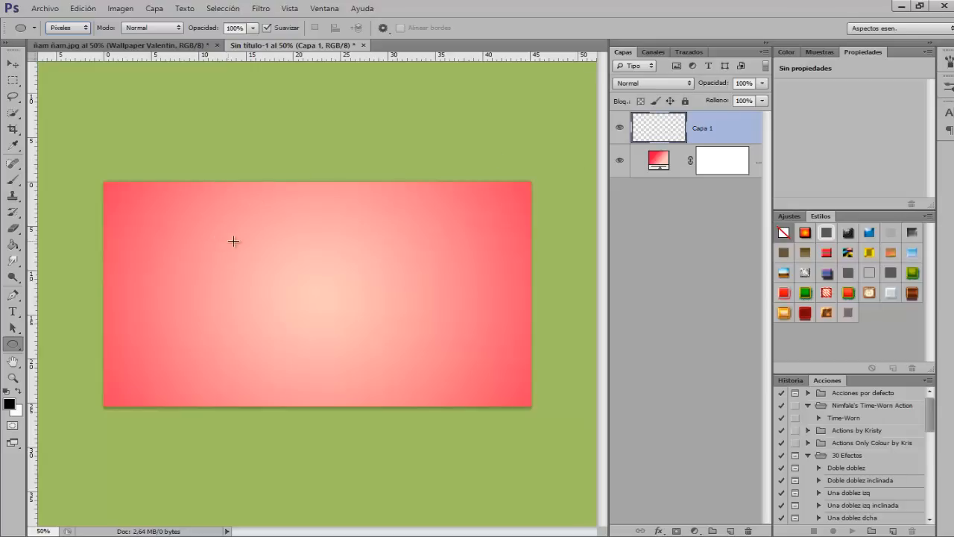
{"action": "left_click_drag", "start_coordinate": [224, 231], "coordinate": [426, 391]}
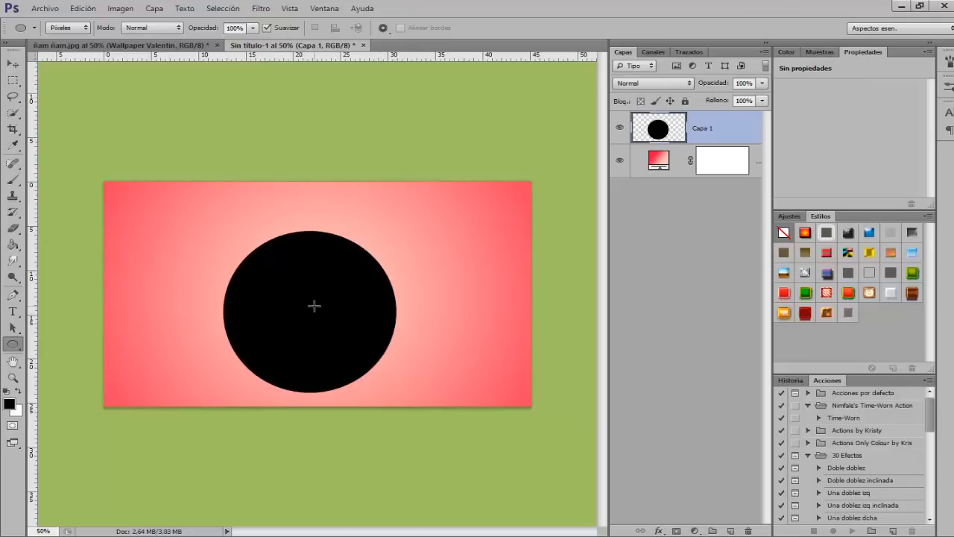
{"action": "left_click", "coordinate": [11, 64]}
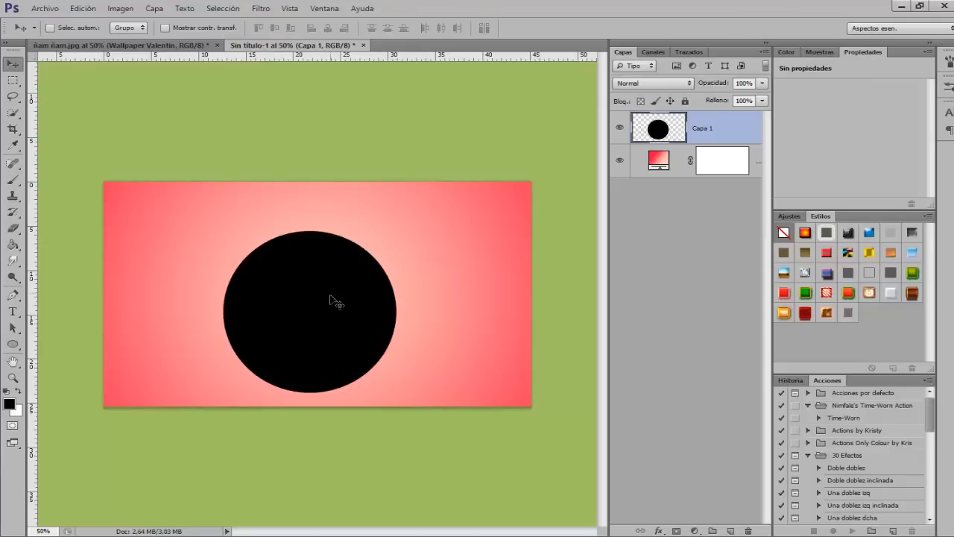
{"action": "left_click_drag", "start_coordinate": [332, 301], "coordinate": [342, 278]}
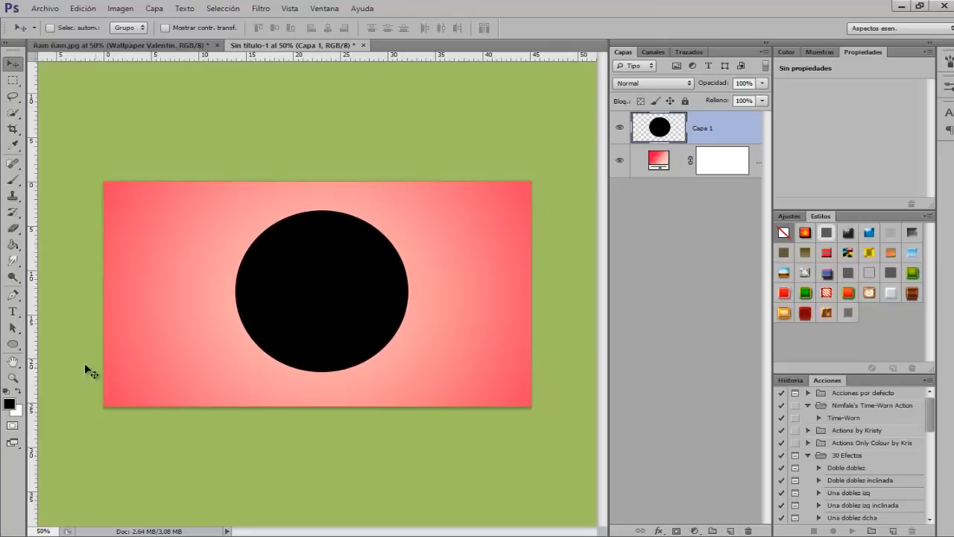
- Make white the foreground colour and add the text "Te Amo" in a text box across the black circle
{"action": "left_click", "coordinate": [19, 390]}
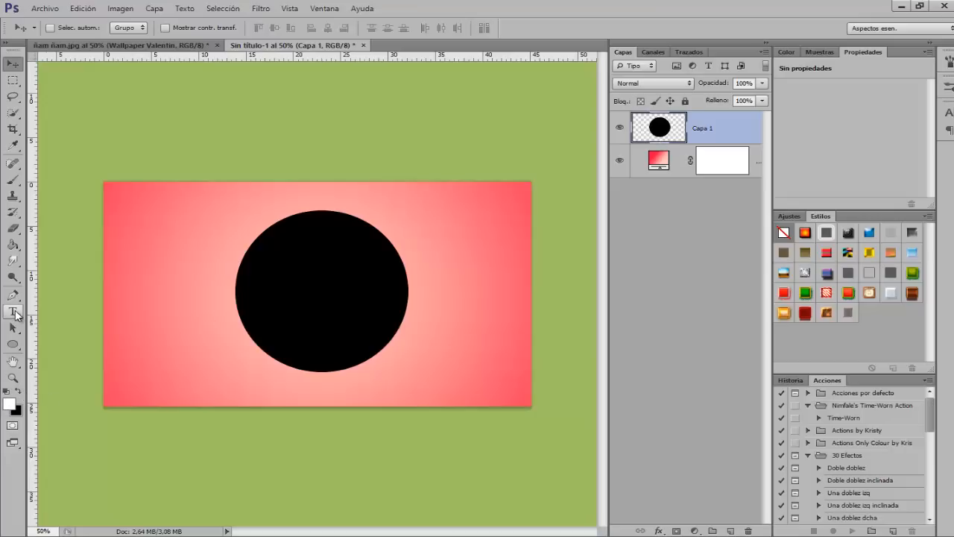
{"action": "left_click", "coordinate": [12, 312]}
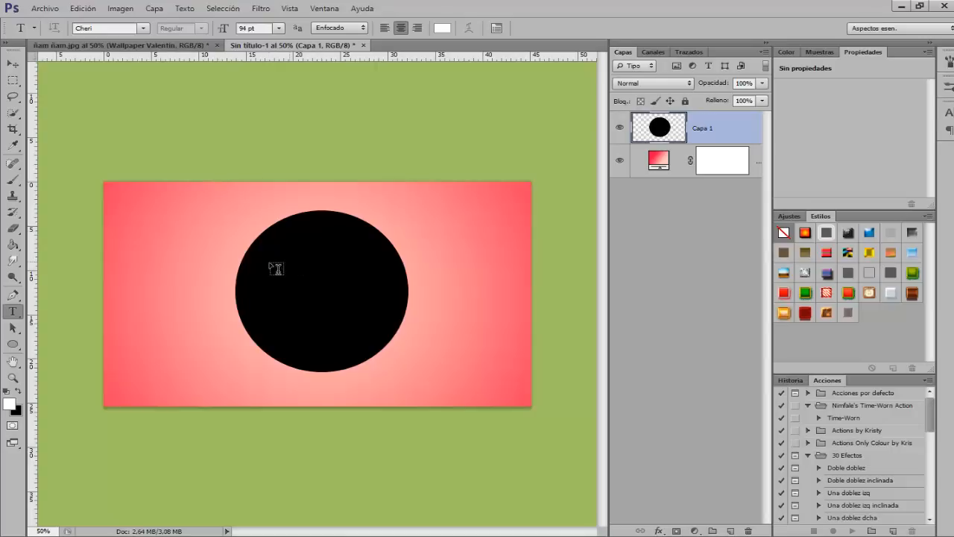
{"action": "left_click_drag", "start_coordinate": [257, 266], "coordinate": [397, 318]}
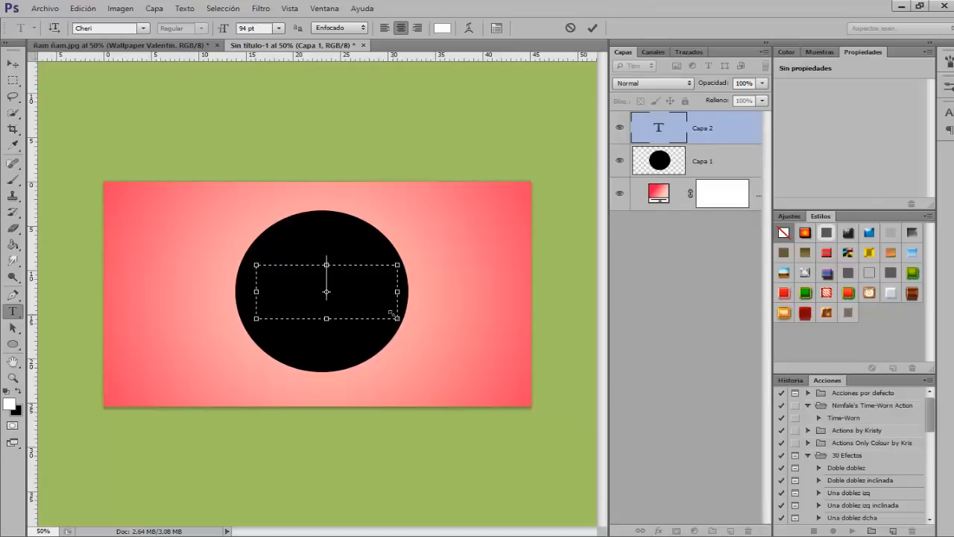
{"action": "type", "text": "Te A"}
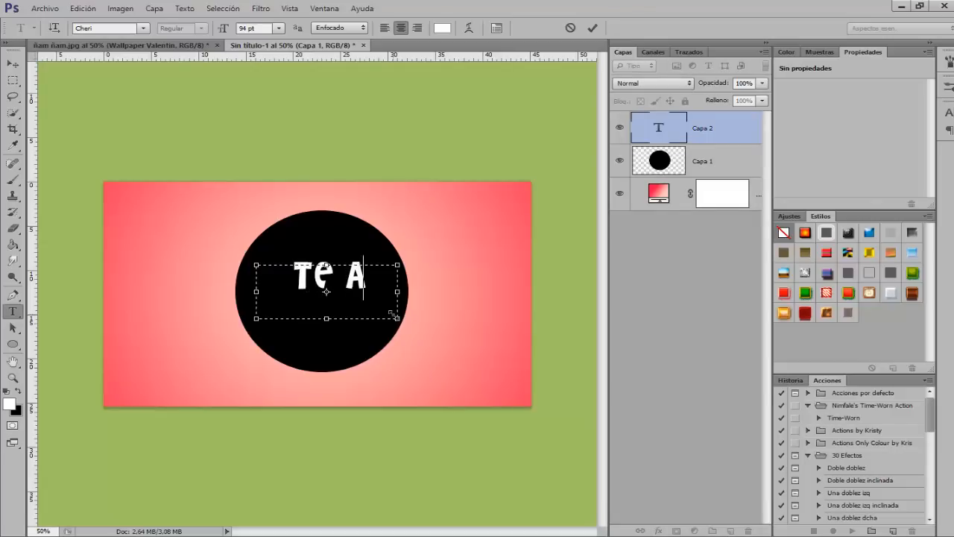
{"action": "type", "text": "mo"}
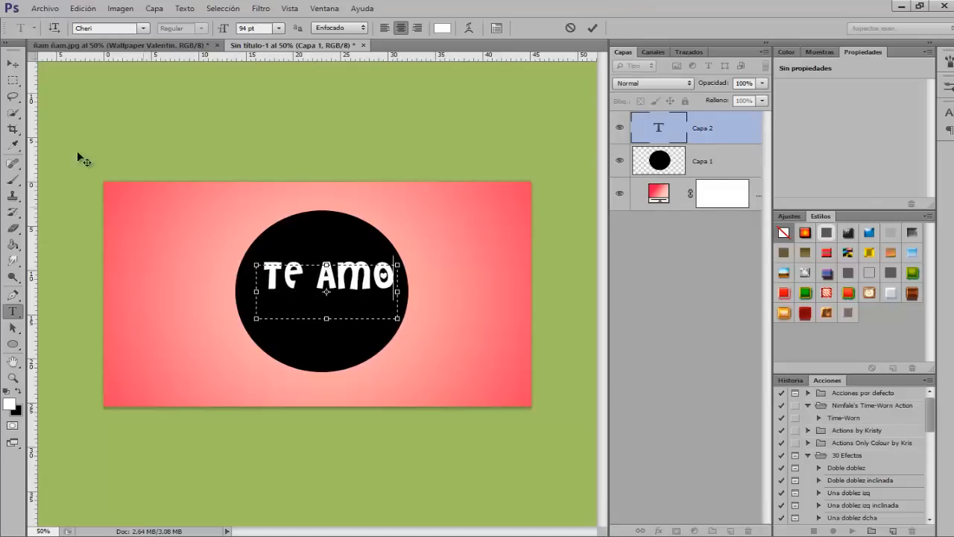
- Centre the "Te Amo" text inside the black circle and recolour all of its letters black
{"action": "left_click", "coordinate": [14, 65]}
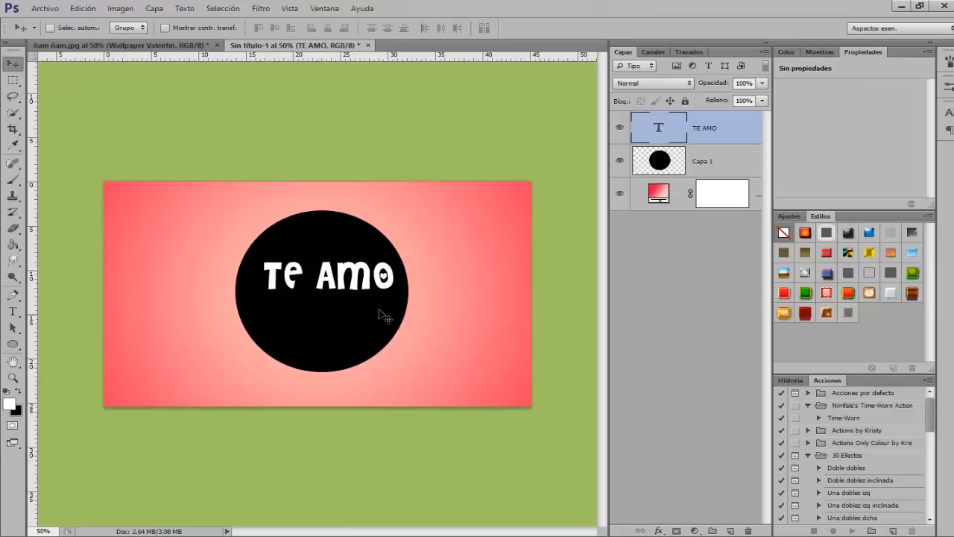
{"action": "left_click_drag", "start_coordinate": [343, 275], "coordinate": [333, 291]}
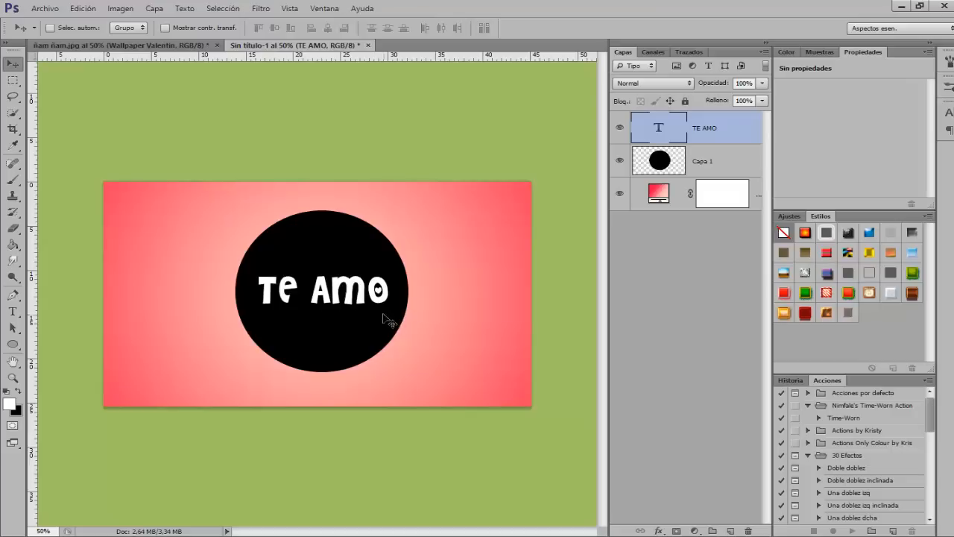
{"action": "left_click", "coordinate": [12, 311]}
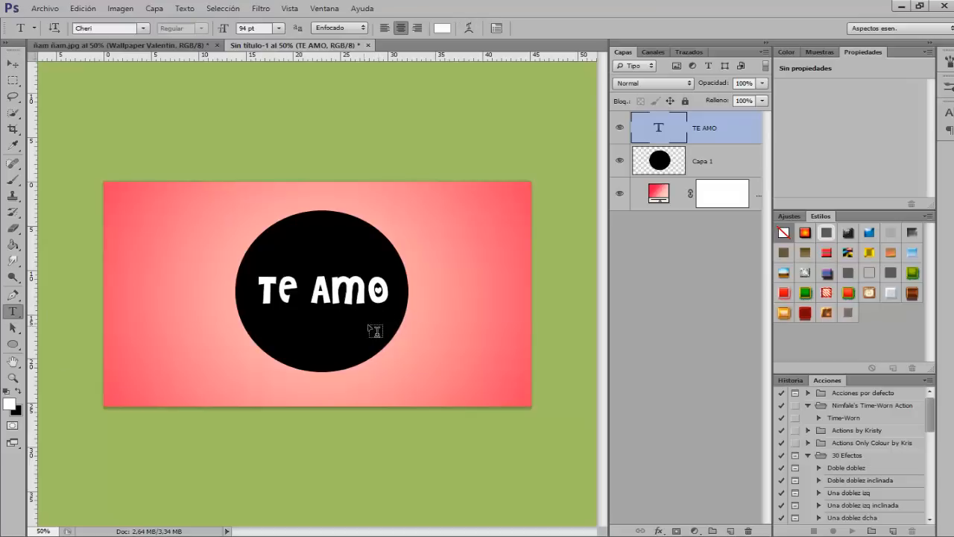
{"action": "left_click", "coordinate": [335, 300]}
{"action": "right_click", "coordinate": [334, 300]}
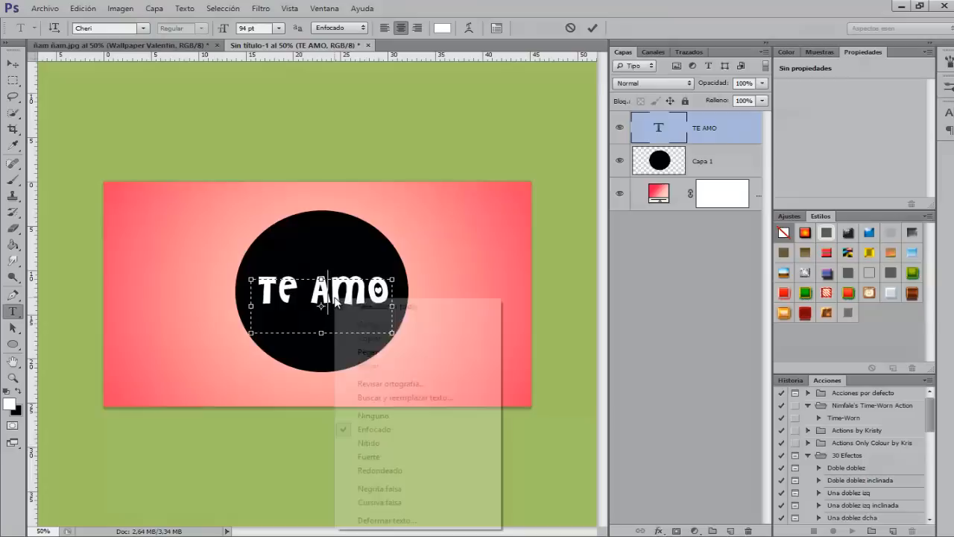
{"action": "left_click", "coordinate": [374, 306]}
{"action": "left_click", "coordinate": [20, 394]}
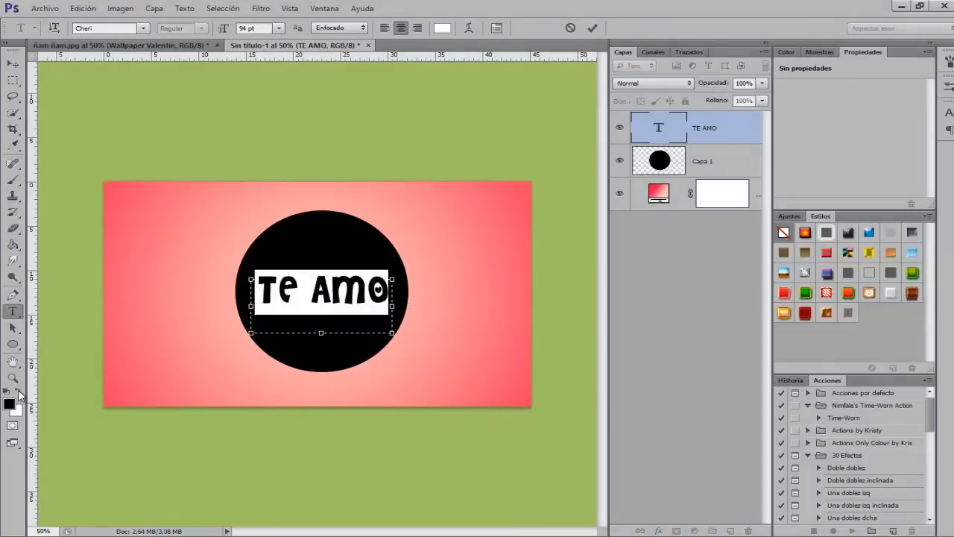
{"action": "left_click", "coordinate": [702, 131]}
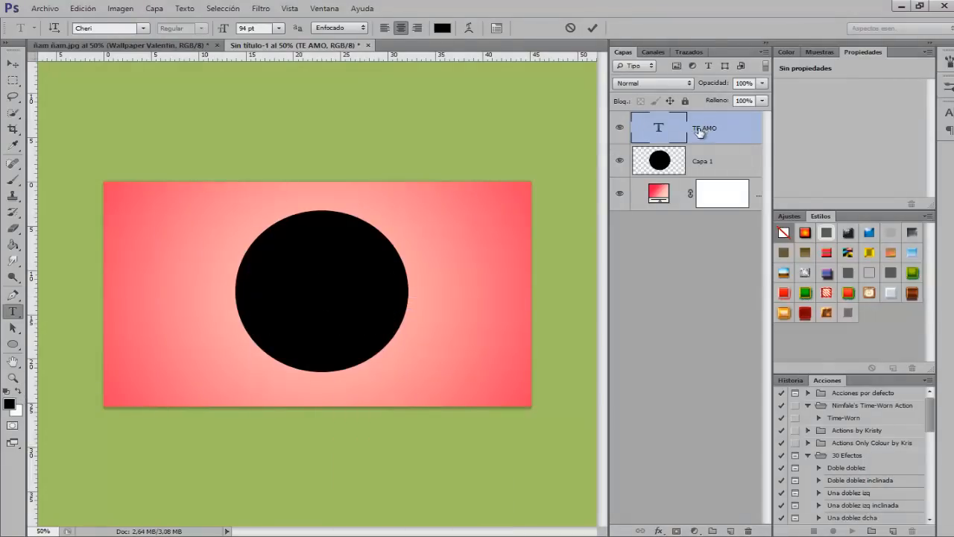
- Check the circle layer by toggling its visibility, and reduce the TE AMO text layer's fill to 10%
{"action": "left_click", "coordinate": [620, 162]}
{"action": "left_click", "coordinate": [619, 161]}
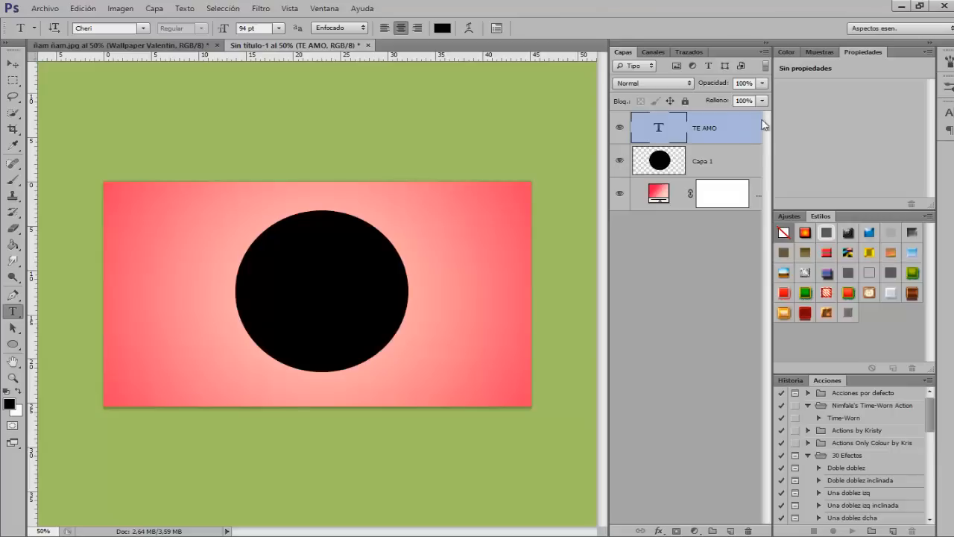
{"action": "left_click_drag", "start_coordinate": [714, 101], "coordinate": [663, 101]}
- Add a white (ffffff) 8 px outside Stroke layer style to the TE AMO text layer
{"action": "left_click", "coordinate": [659, 531]}
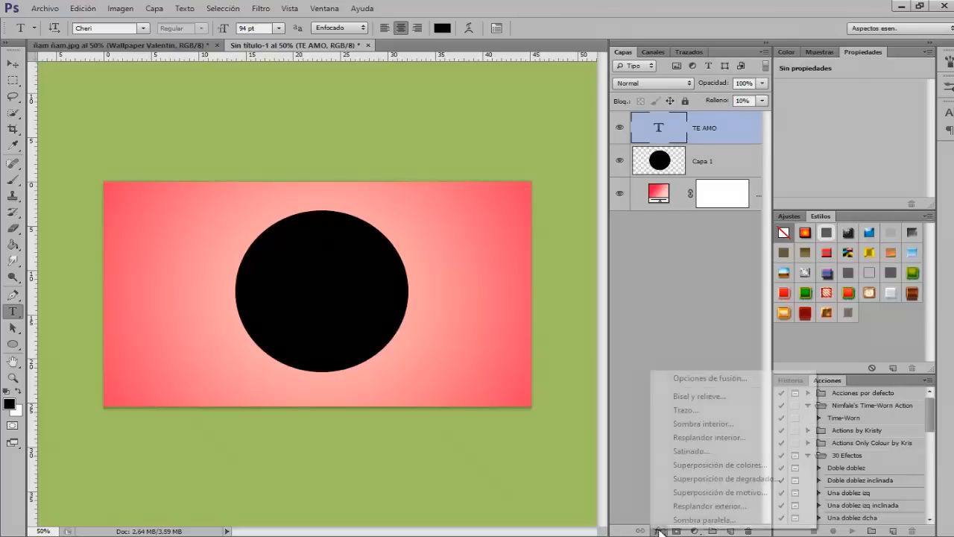
{"action": "left_click", "coordinate": [701, 410]}
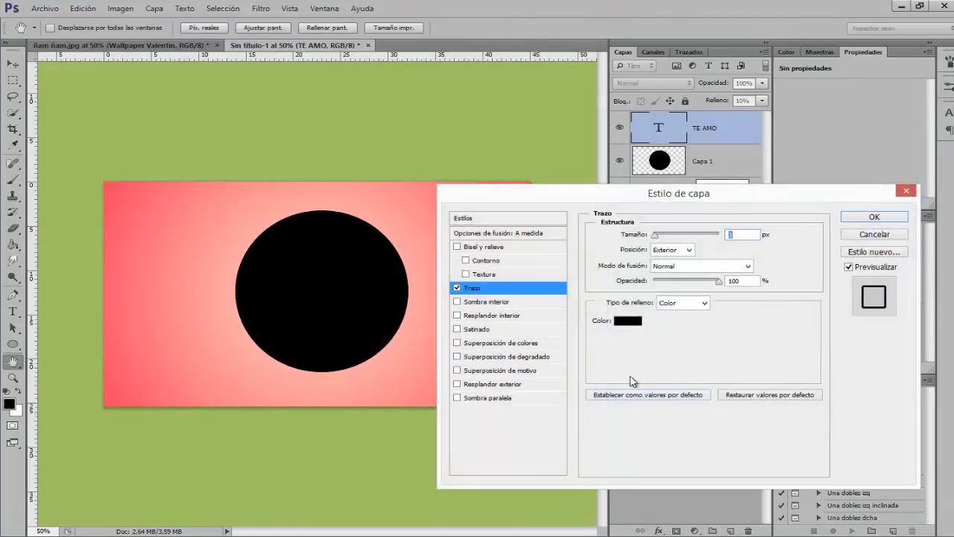
{"action": "left_click", "coordinate": [627, 325]}
{"action": "left_click_drag", "start_coordinate": [539, 283], "coordinate": [400, 213]}
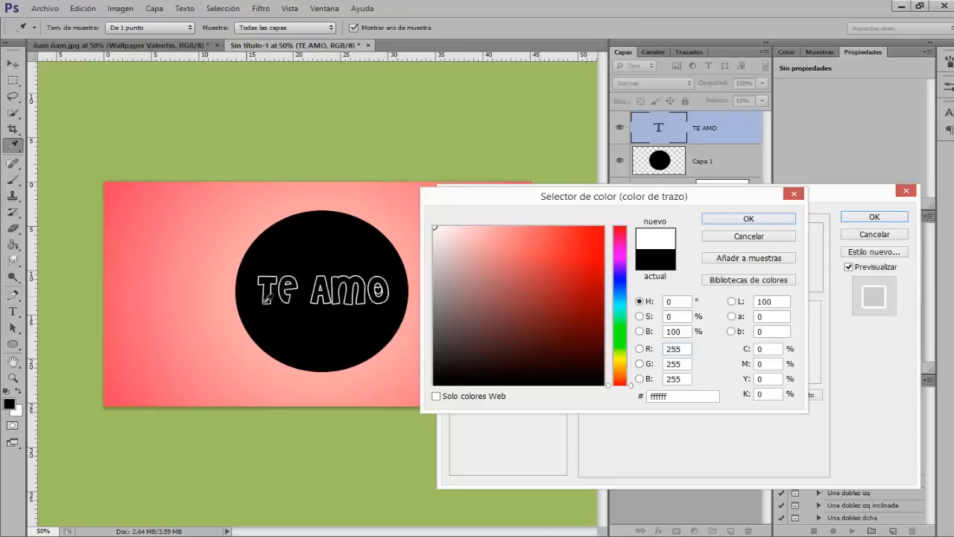
{"action": "left_click", "coordinate": [748, 218]}
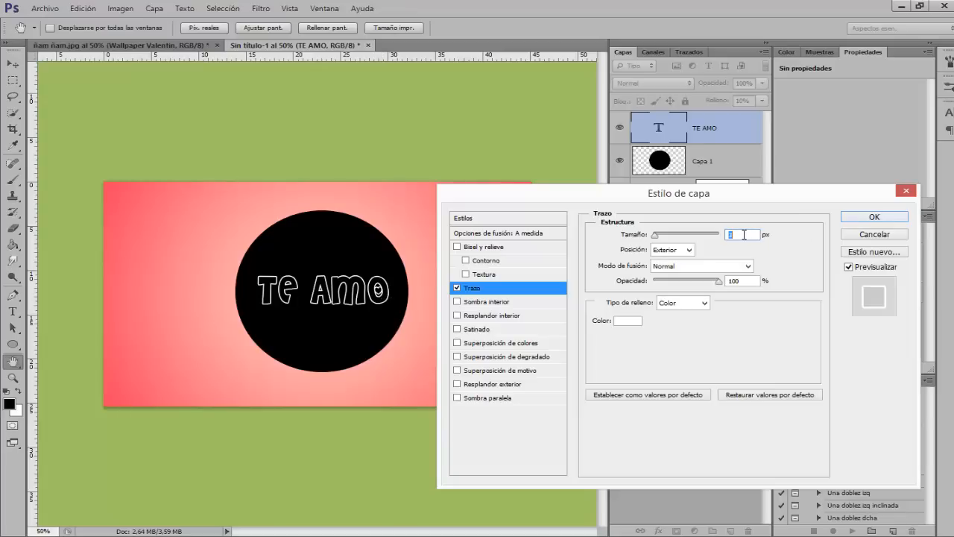
{"action": "mouse_move", "coordinate": [655, 235]}
{"action": "left_mouse_down"}
{"action": "mouse_move", "coordinate": [665, 239]}
{"action": "mouse_move", "coordinate": [655, 237]}
{"action": "left_mouse_up"}
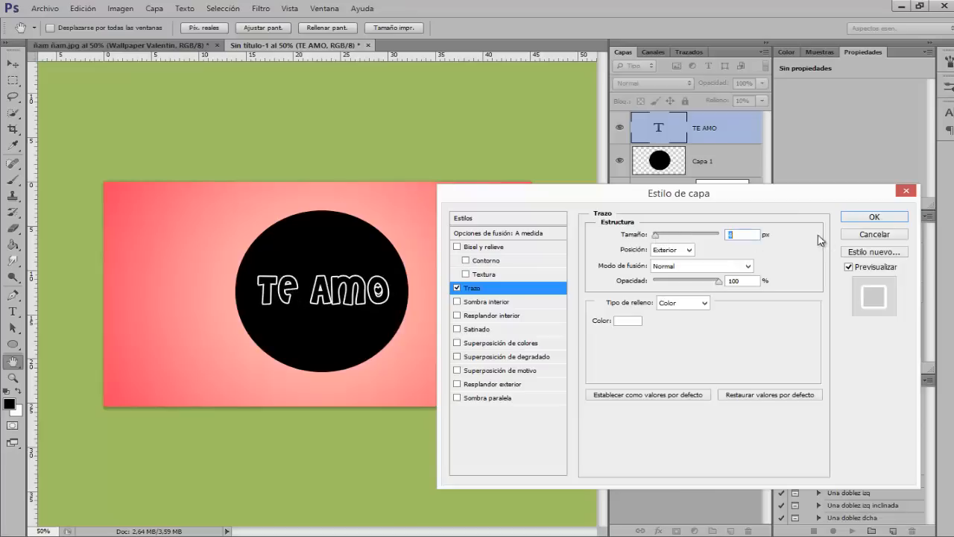
{"action": "type", "text": "8"}
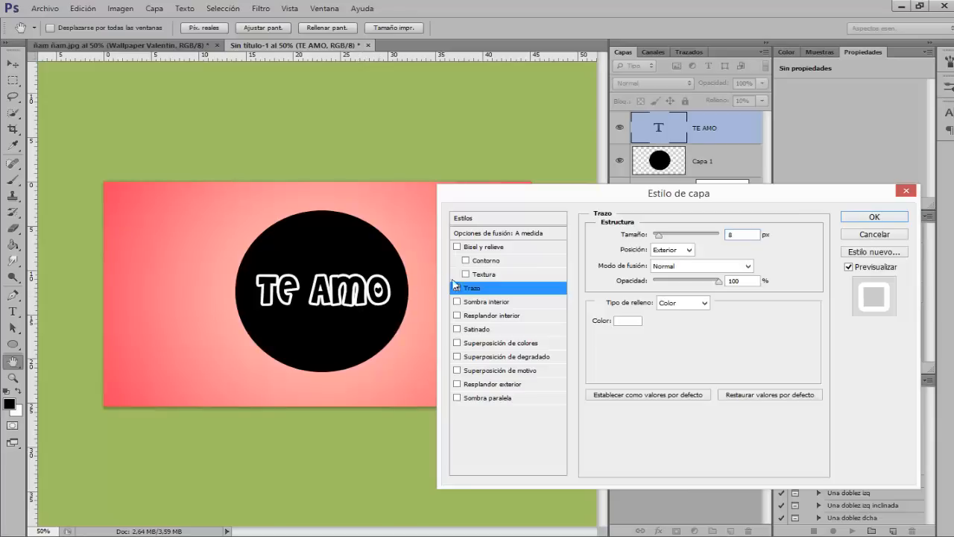
{"action": "left_click", "coordinate": [858, 217]}
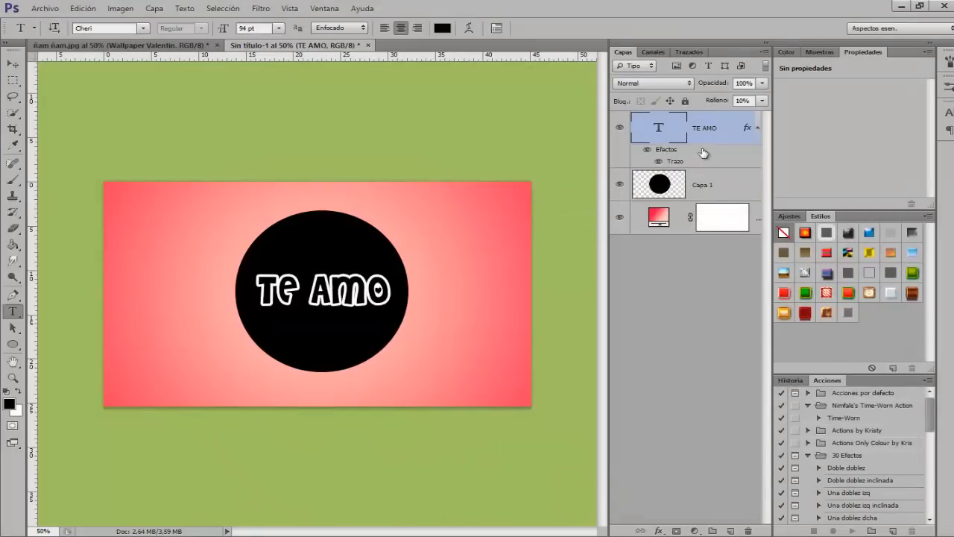
- Rename the black circle's layer to "base"
{"action": "left_click", "coordinate": [691, 194]}
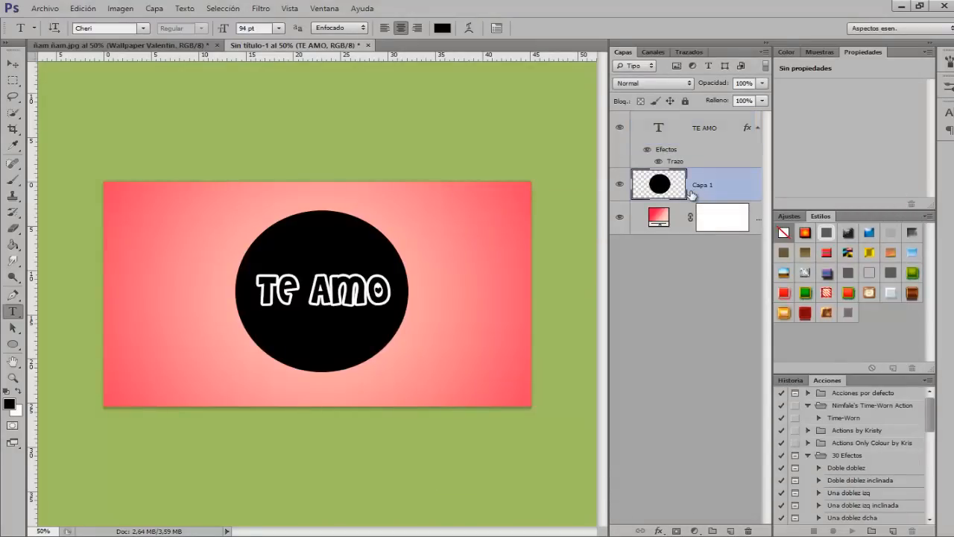
{"action": "double_click", "coordinate": [703, 184]}
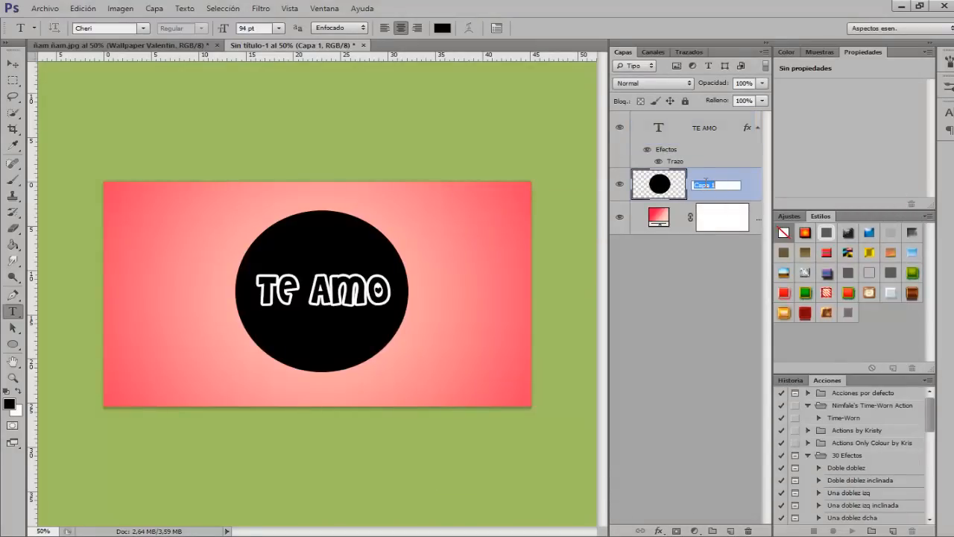
{"action": "type", "text": "base"}
{"action": "key", "text": "Return"}
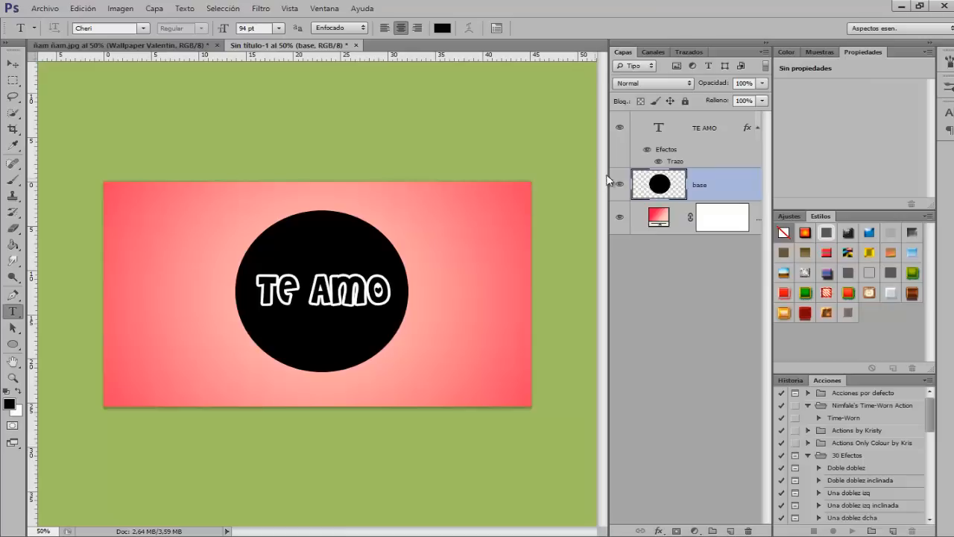
- Load the black circle as a selection and shrink the selection about its centre to about 85% with Transform Selection
{"action": "left_click", "coordinate": [661, 187], "text": "ctrl"}
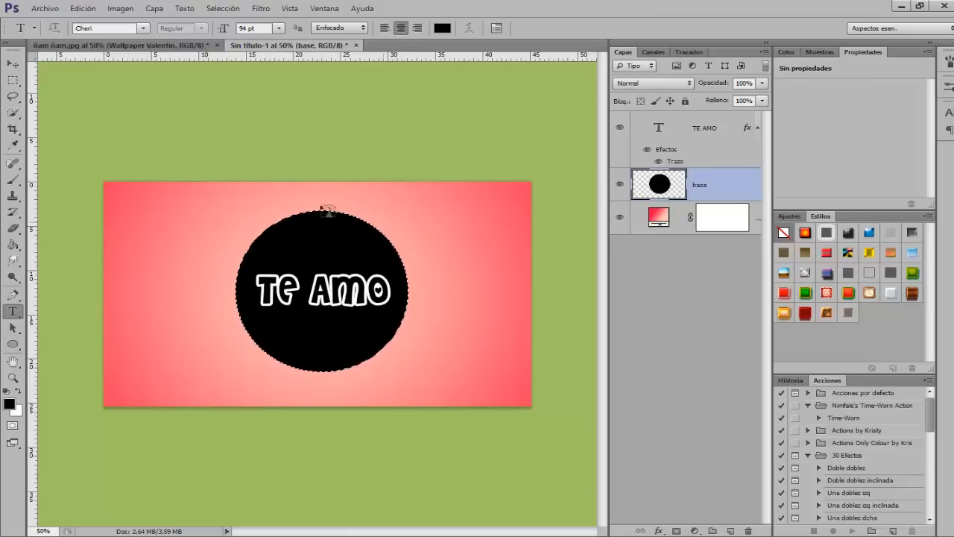
{"action": "left_click", "coordinate": [222, 10]}
{"action": "left_click", "coordinate": [268, 192]}
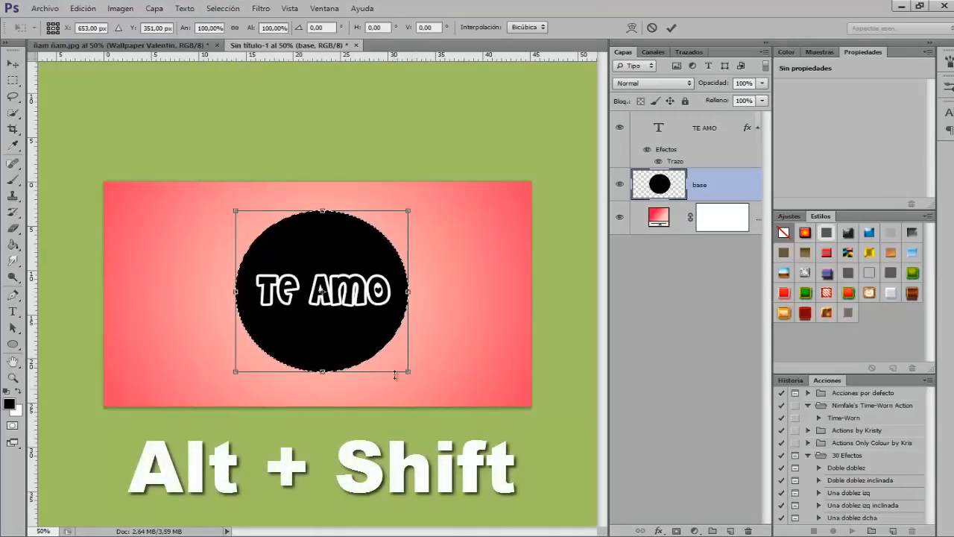
{"action": "left_click_drag", "start_coordinate": [409, 370], "coordinate": [401, 365]}
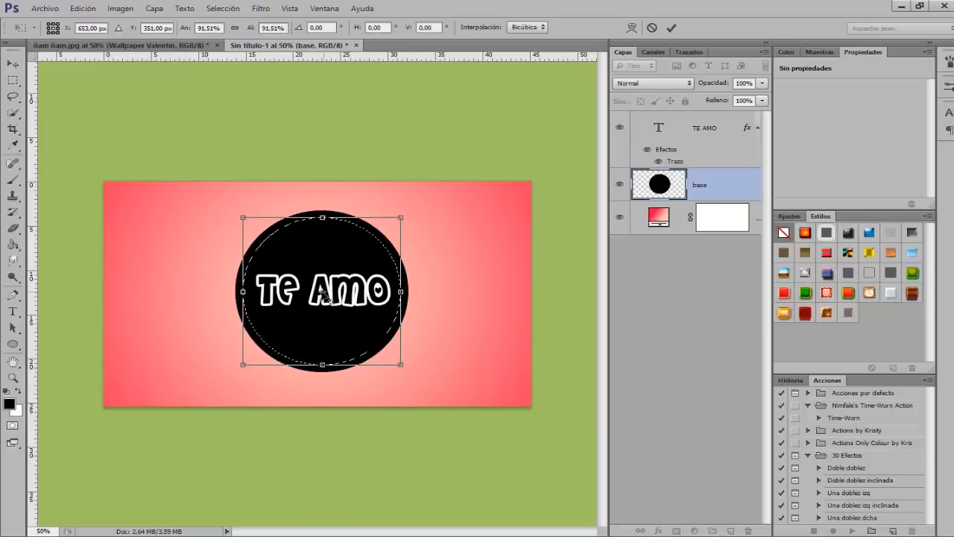
{"action": "left_click_drag", "start_coordinate": [400, 364], "coordinate": [395, 360]}
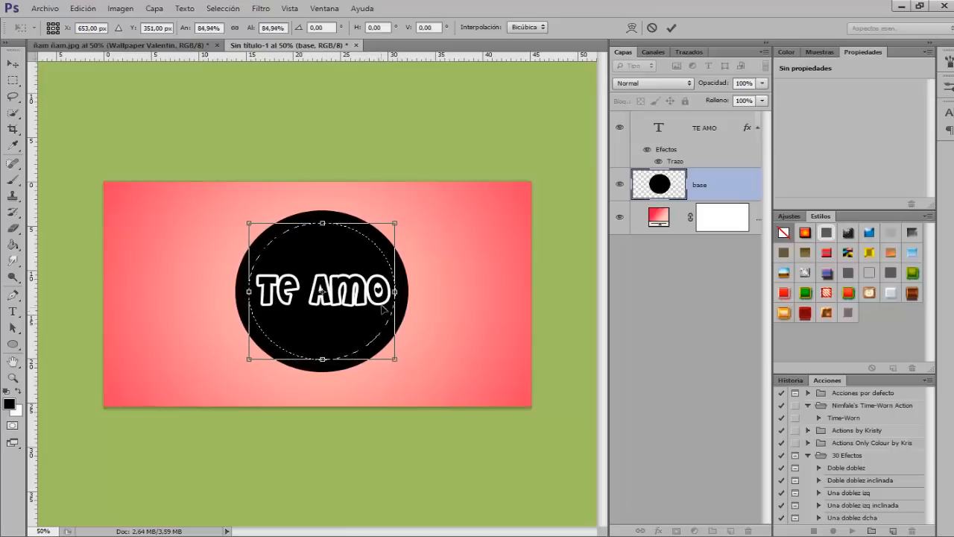
{"action": "key", "text": "Return"}
{"action": "key", "text": "t"}
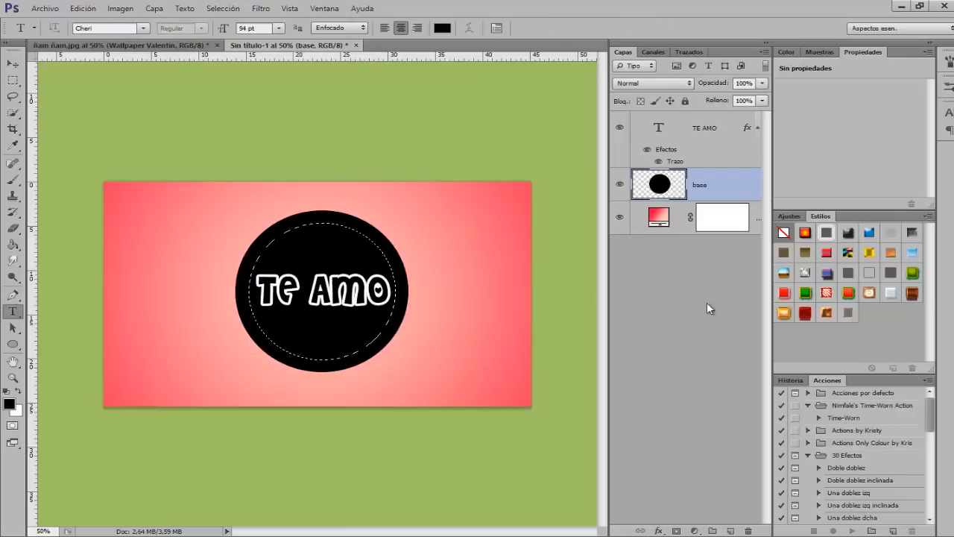
- Add a new empty layer above the base layer and name it "contorno1"
{"action": "left_click", "coordinate": [730, 529]}
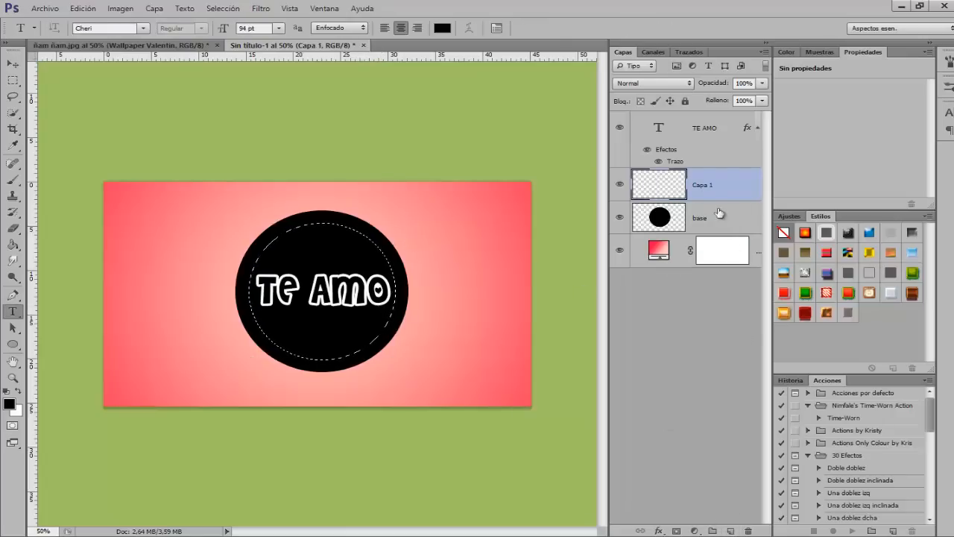
{"action": "double_click", "coordinate": [702, 186]}
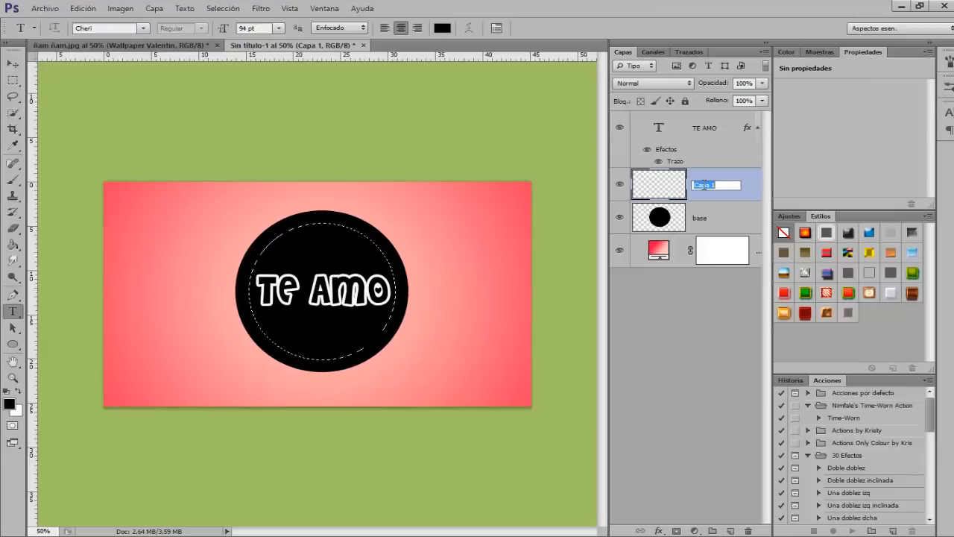
{"action": "type", "text": "cor"}
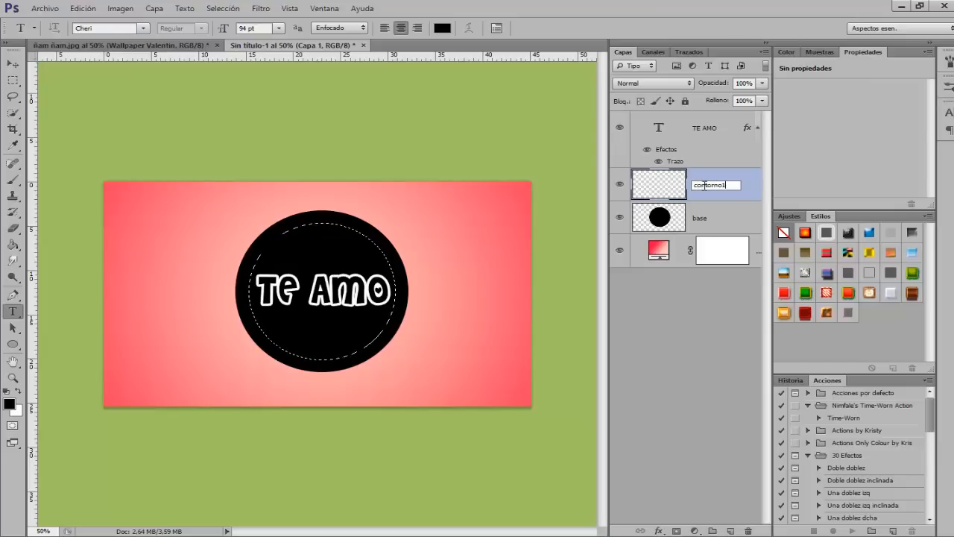
{"action": "type", "text": "torno1"}
{"action": "key", "text": "Return"}
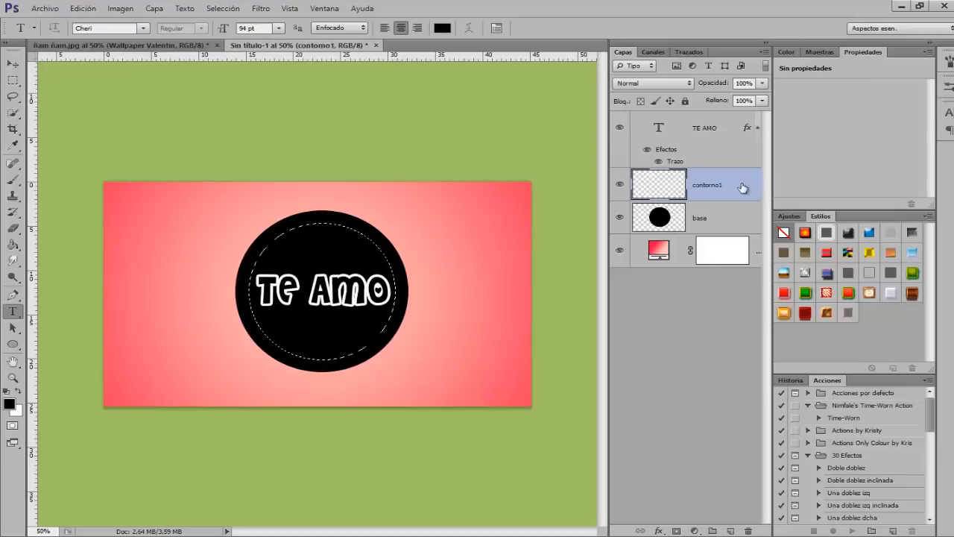
- Stroke the circular selection on the contorno1 layer with an 8 px white outside line, and deselect
{"action": "left_click", "coordinate": [82, 8]}
{"action": "left_click", "coordinate": [110, 199]}
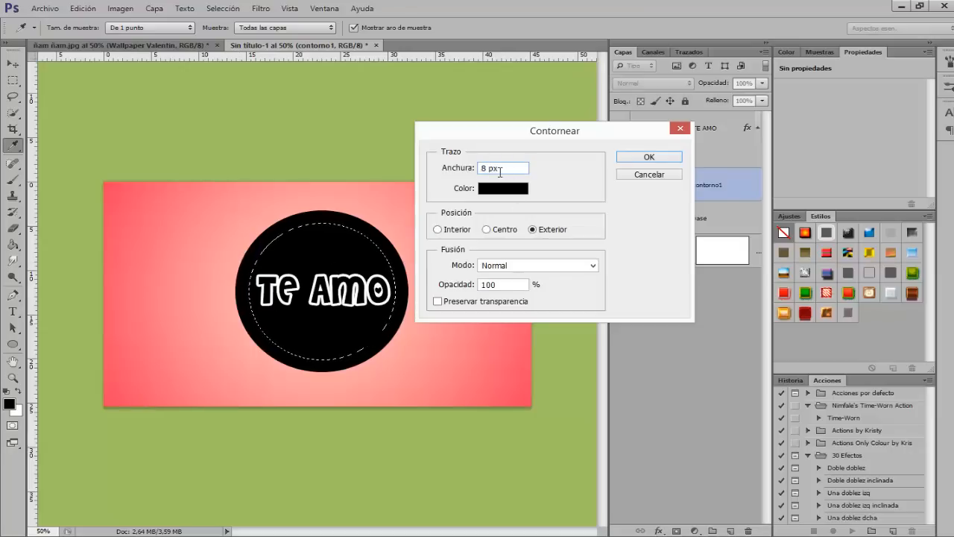
{"action": "left_click", "coordinate": [483, 190]}
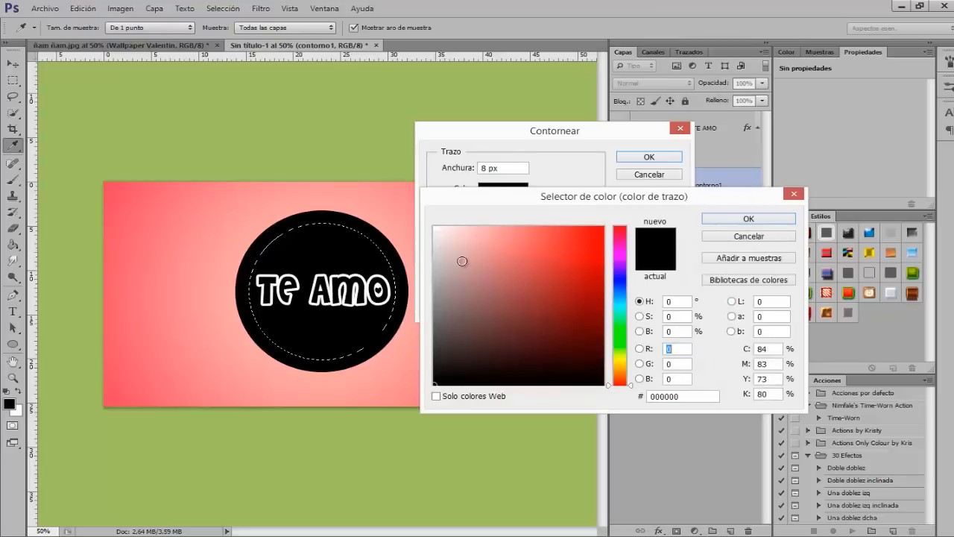
{"action": "left_click", "coordinate": [741, 219]}
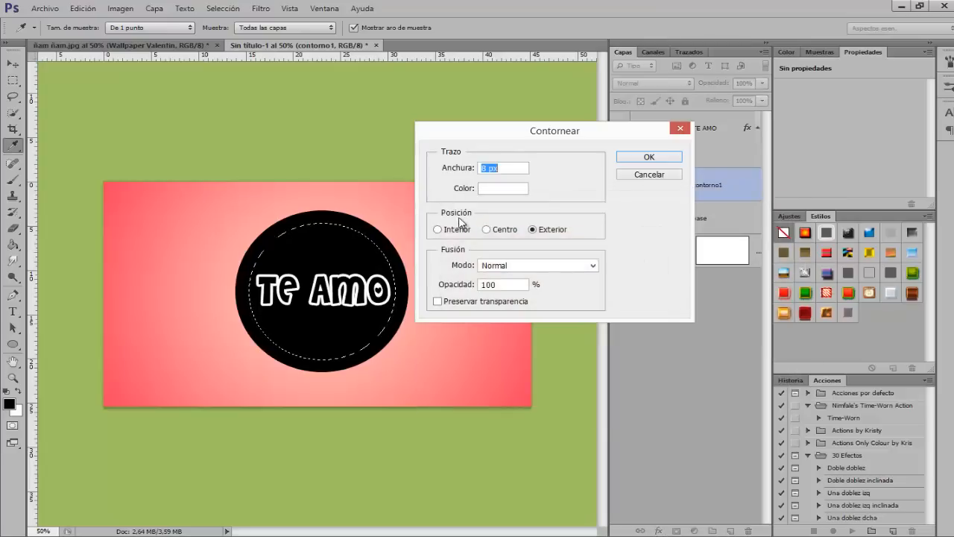
{"action": "left_click", "coordinate": [641, 158]}
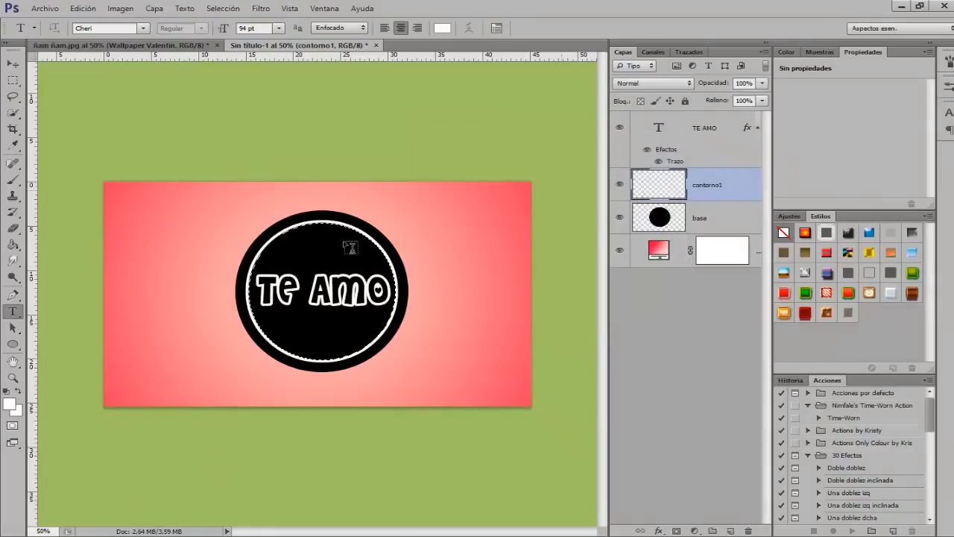
{"action": "key", "text": "ctrl+d"}
- Select the TE AMO layer and nudge the text slightly left with the Move tool to centre it in the white ring
{"action": "left_click", "coordinate": [697, 133]}
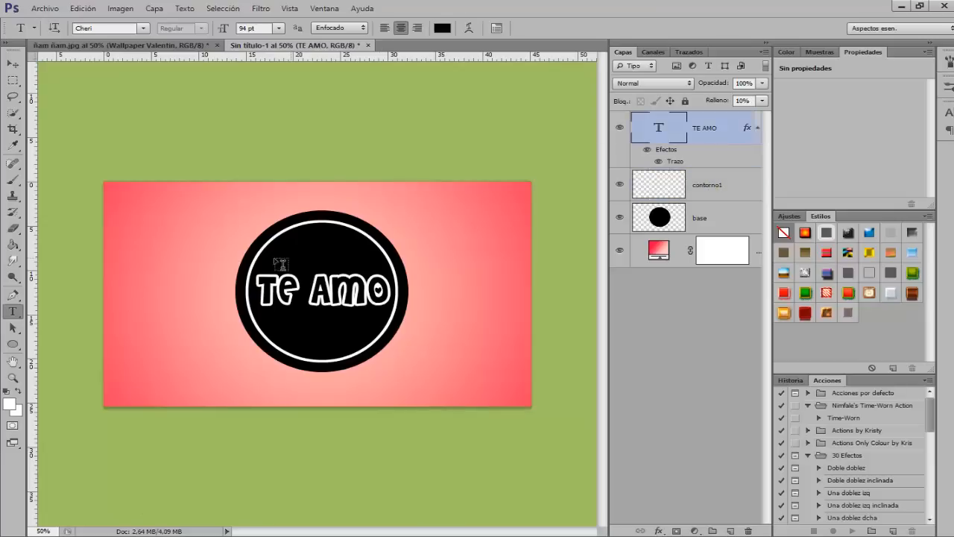
{"action": "left_click", "coordinate": [12, 63]}
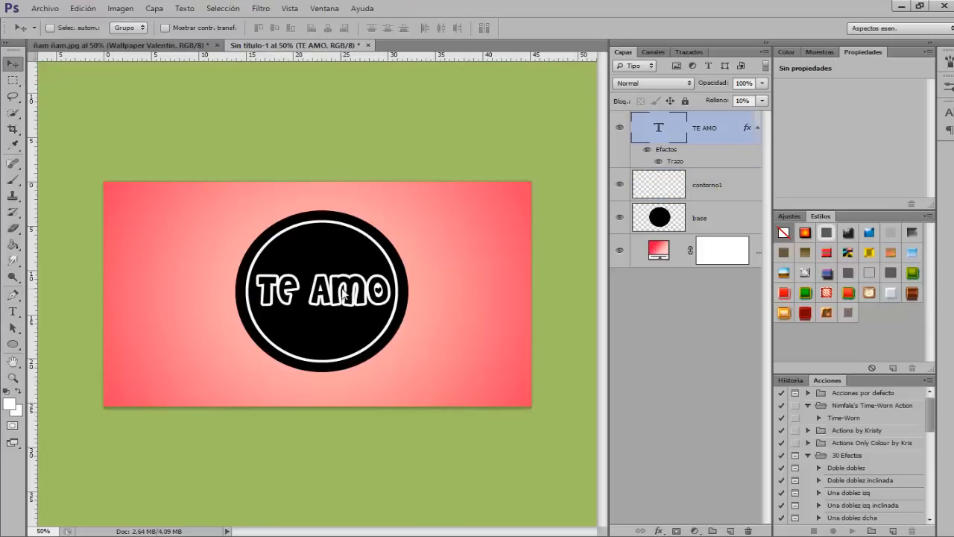
- Add a new empty layer above contorno1 and name it "contorno2"
{"action": "left_click", "coordinate": [724, 195]}
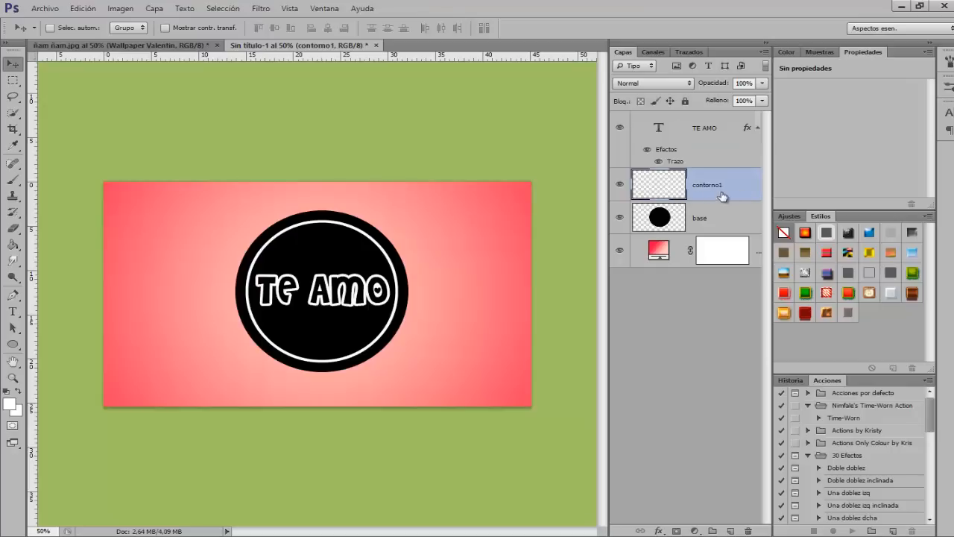
{"action": "left_click", "coordinate": [731, 532]}
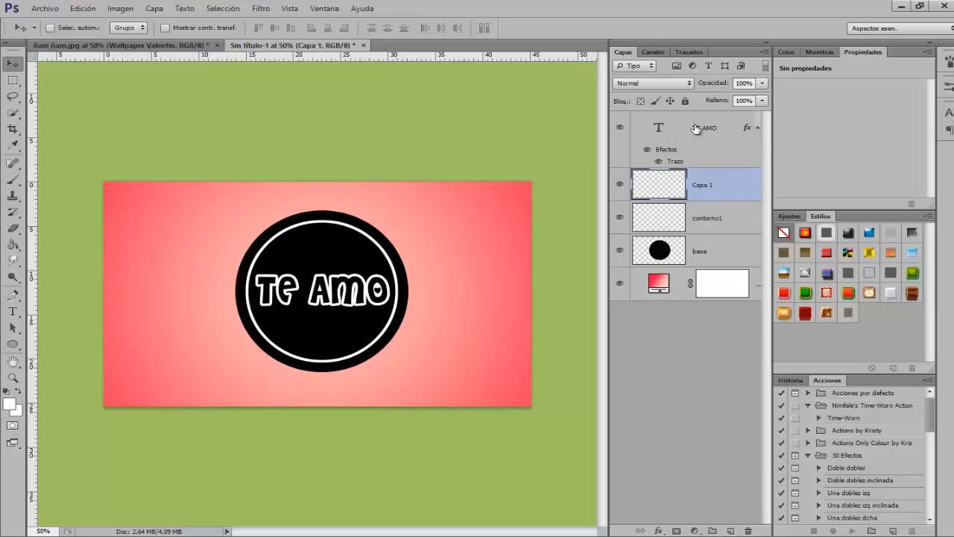
{"action": "double_click", "coordinate": [703, 185]}
{"action": "type", "text": "contorno2"}
{"action": "key", "text": "Return"}
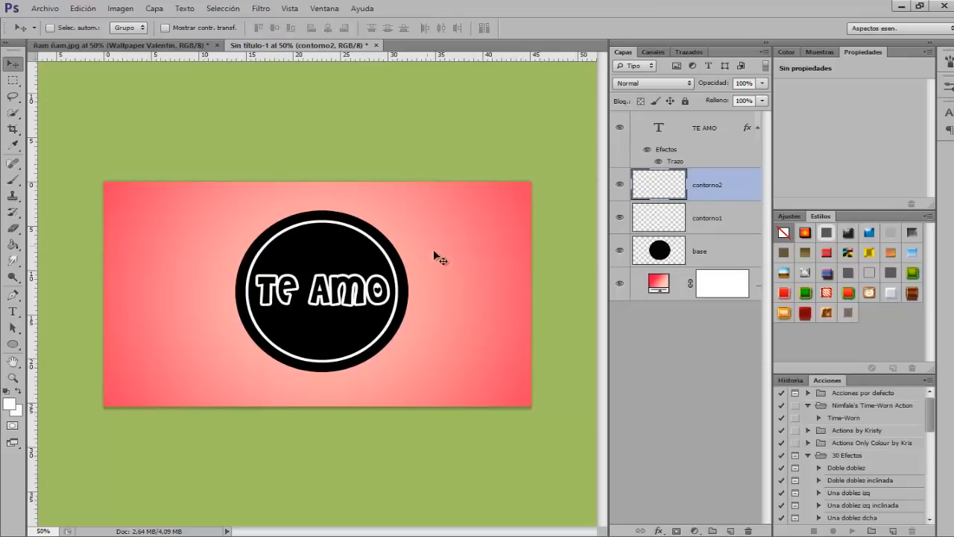
- Load the black base circle as a selection and shrink the selection proportionally from its centre to about 94.21%
{"action": "left_click", "coordinate": [659, 253], "text": "ctrl"}
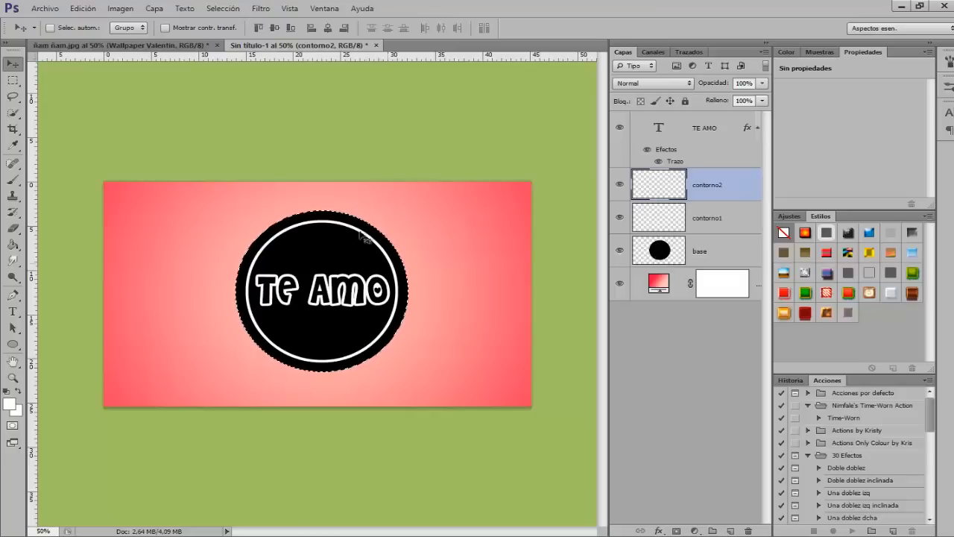
{"action": "left_click", "coordinate": [228, 10]}
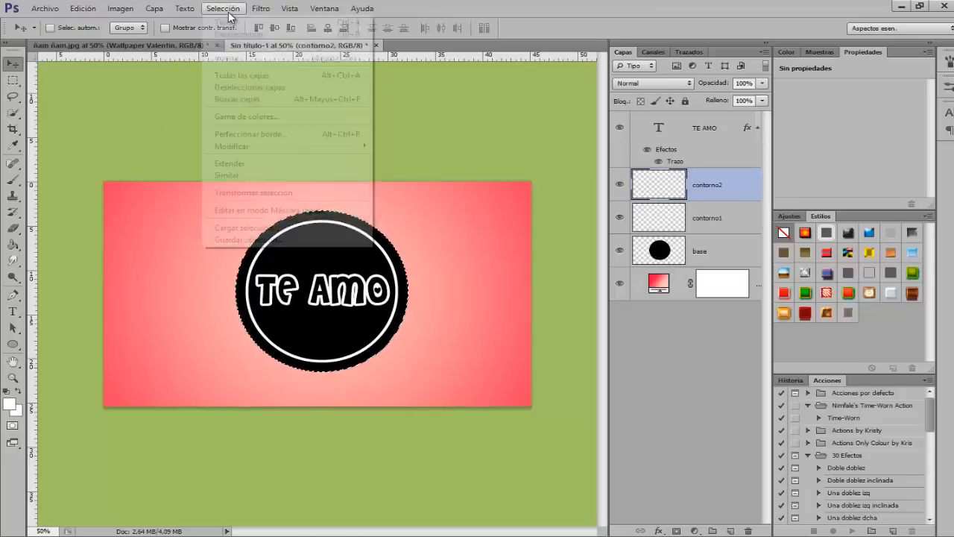
{"action": "left_click", "coordinate": [253, 192]}
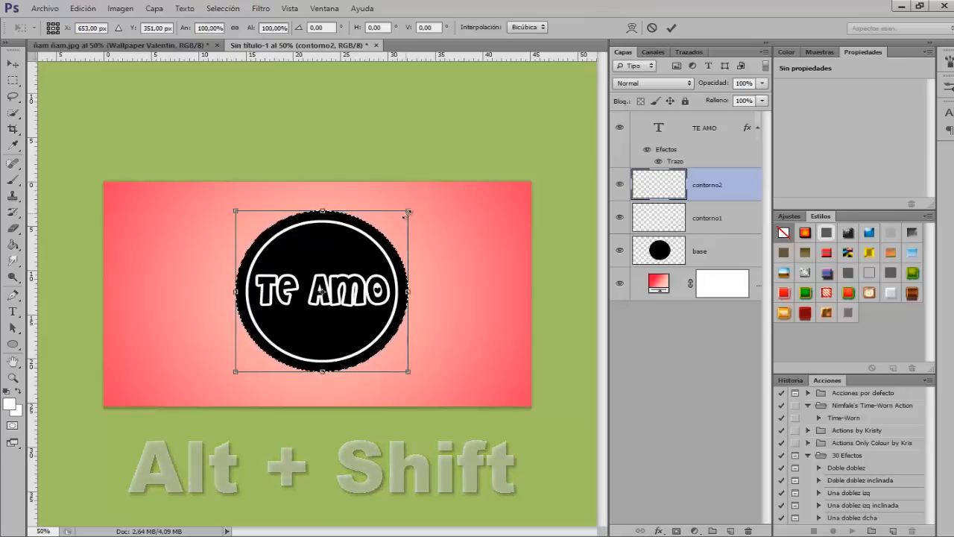
{"action": "left_click_drag", "start_coordinate": [408, 214], "coordinate": [403, 217]}
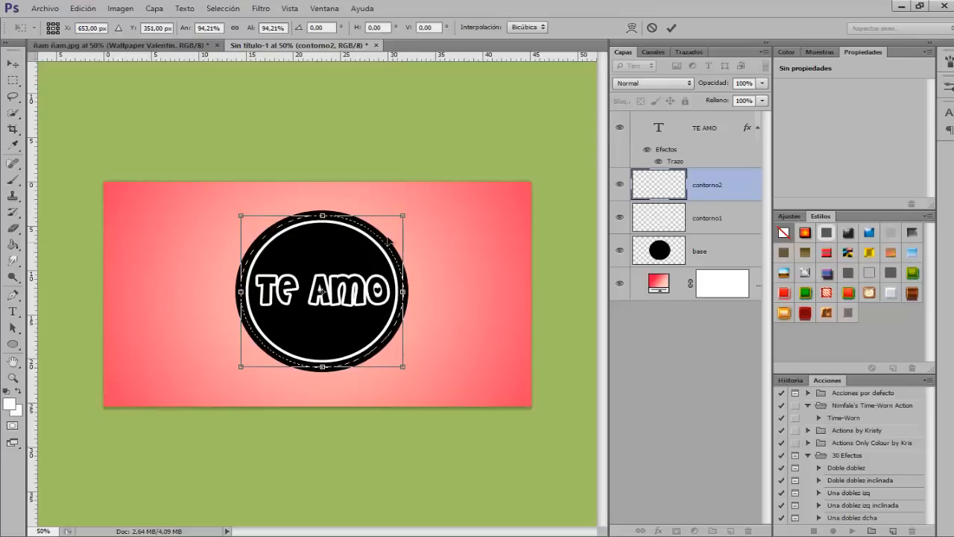
{"action": "key", "text": "Return"}
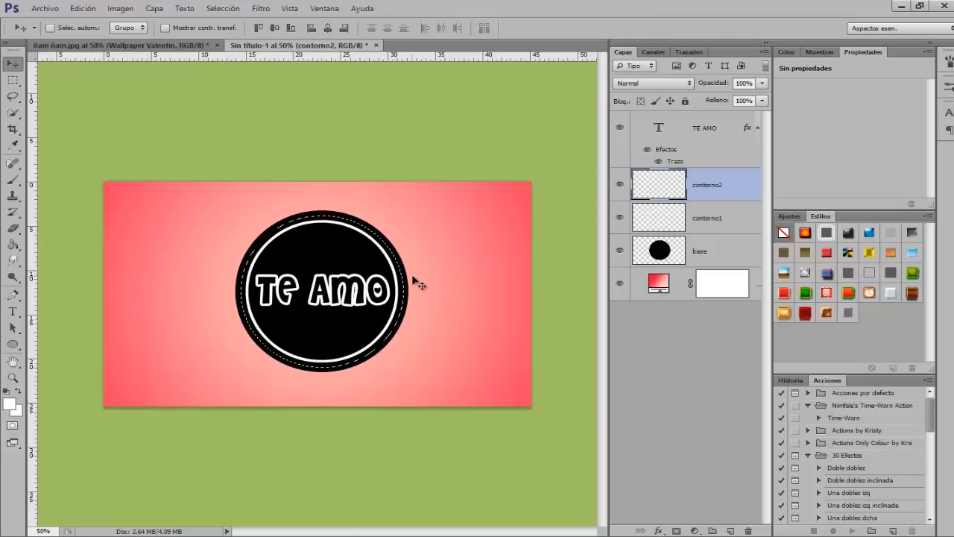
- Convert the circular selection into a work path
{"action": "left_click", "coordinate": [687, 52]}
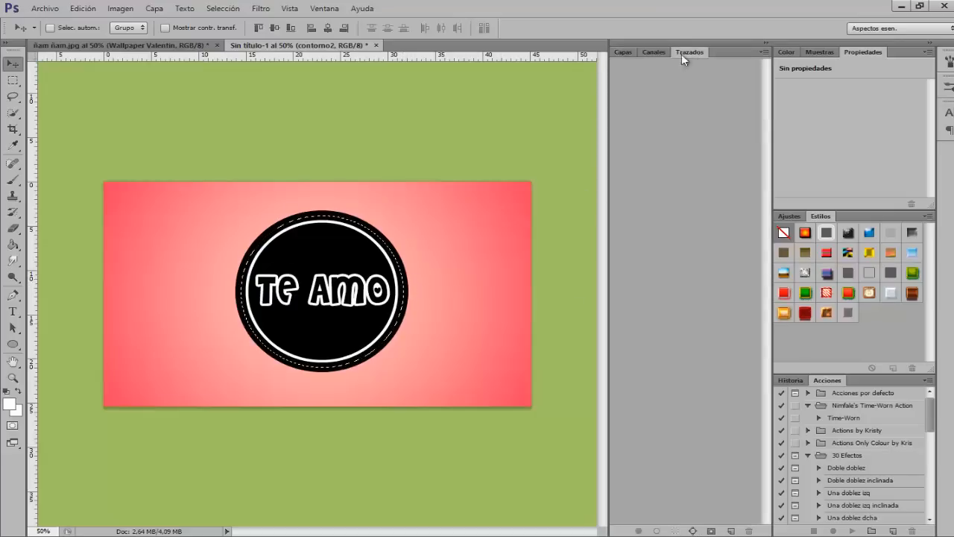
{"action": "left_click", "coordinate": [324, 8]}
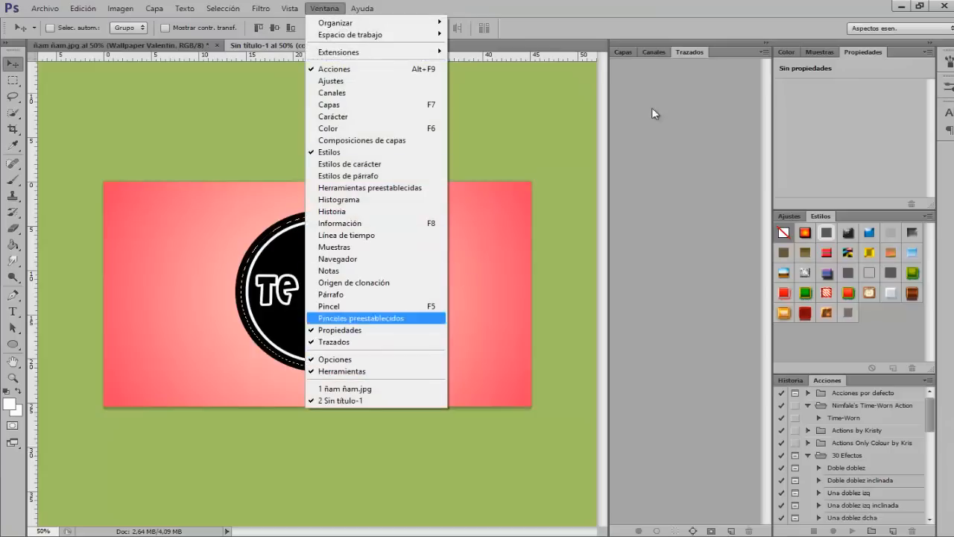
{"action": "left_click", "coordinate": [662, 128]}
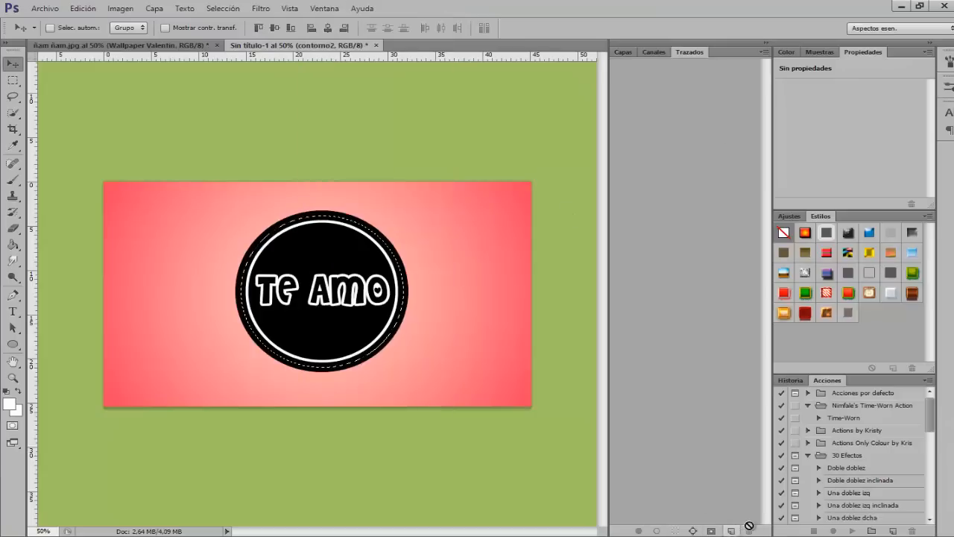
{"action": "left_click", "coordinate": [693, 530]}
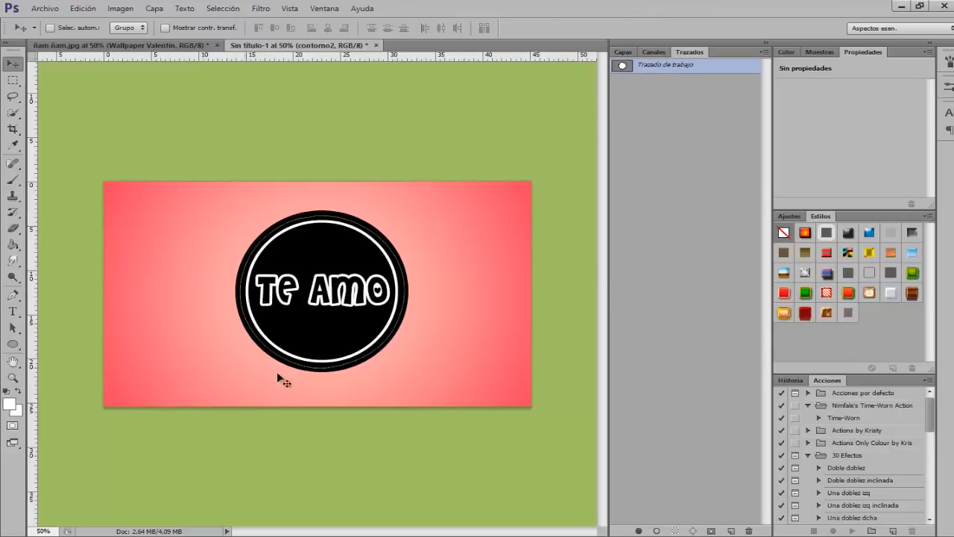
- Set up the Brush tool with the hard round 30 px tip and a spacing of 163%
{"action": "left_click", "coordinate": [14, 182]}
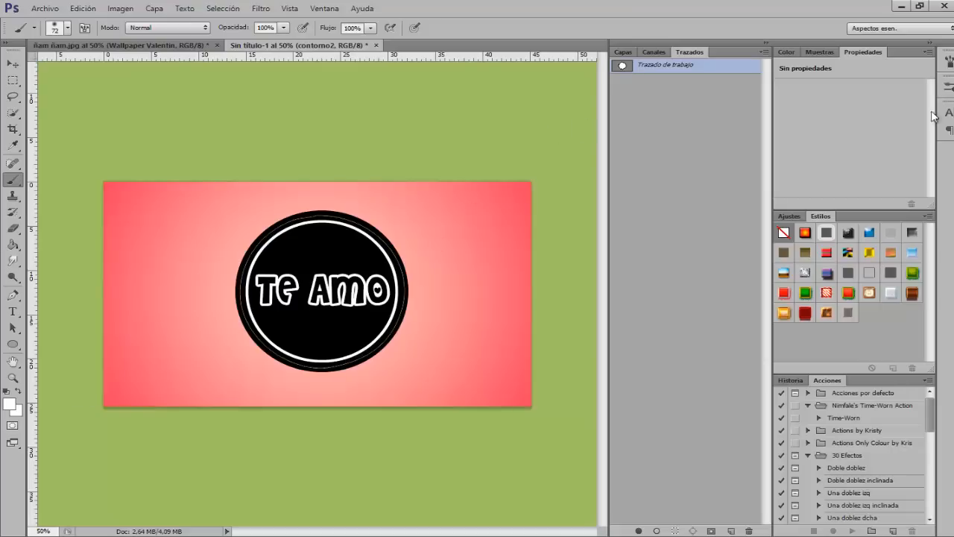
{"action": "left_click", "coordinate": [949, 65]}
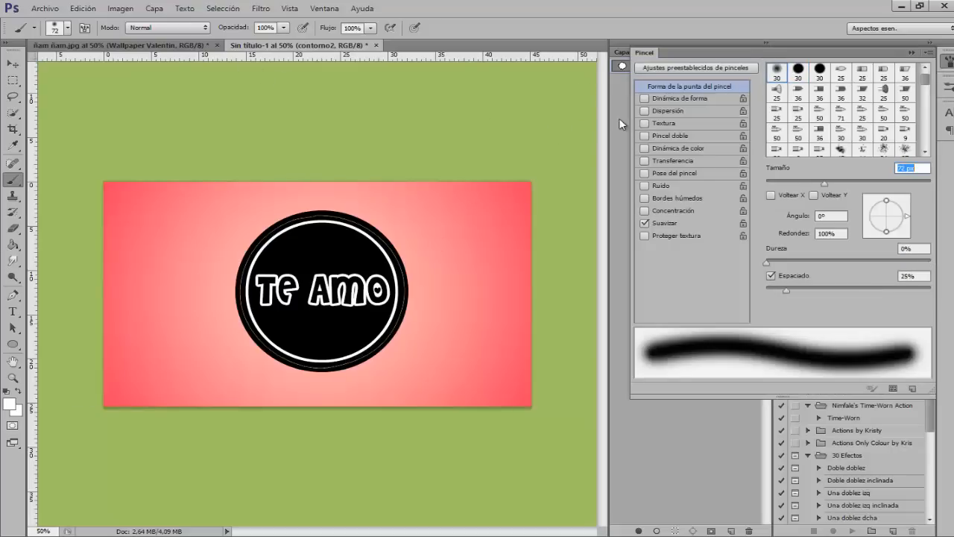
{"action": "left_click", "coordinate": [328, 13]}
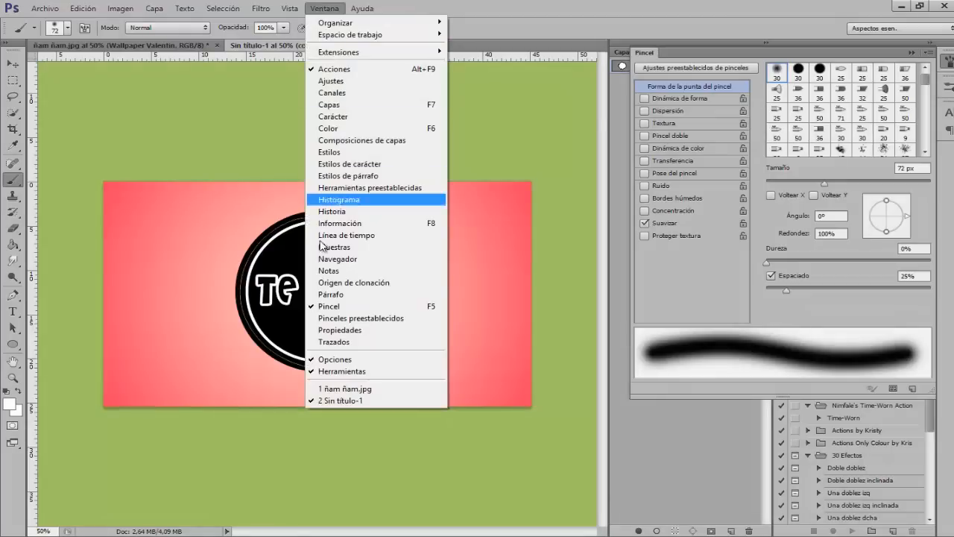
{"action": "left_click", "coordinate": [798, 70]}
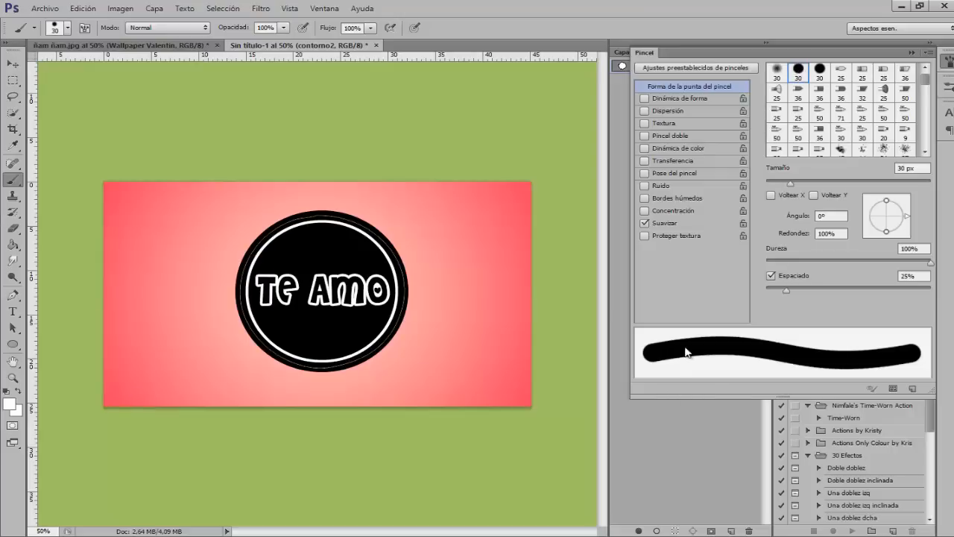
{"action": "left_click", "coordinate": [777, 73]}
{"action": "left_click", "coordinate": [798, 72]}
{"action": "left_click_drag", "start_coordinate": [788, 290], "coordinate": [836, 289]}
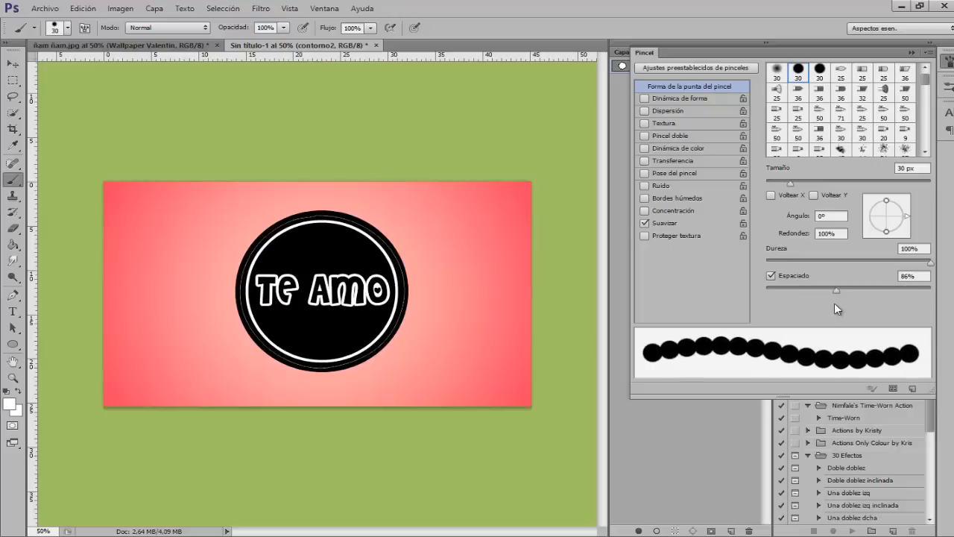
{"action": "left_click_drag", "start_coordinate": [837, 291], "coordinate": [874, 291]}
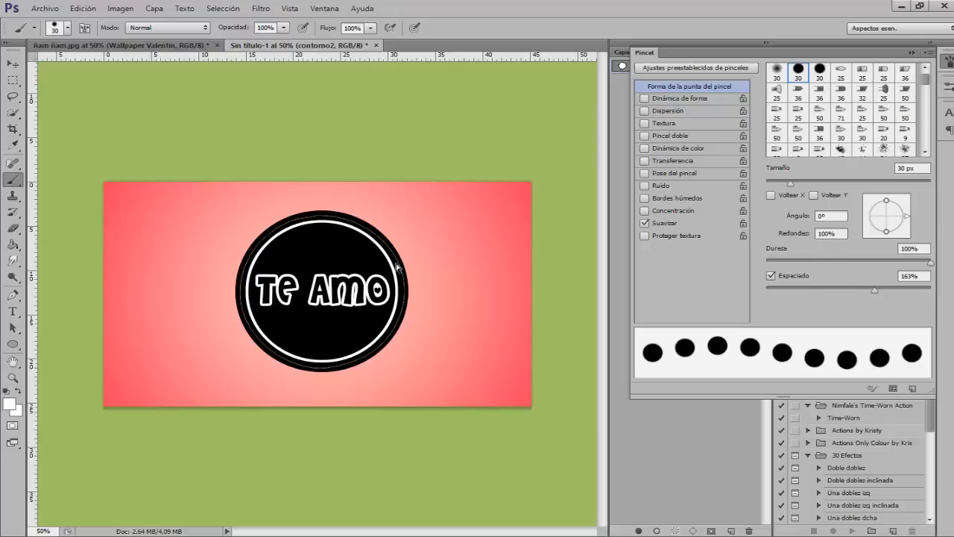
- Set the brush tip size to 28 px and close the brush settings
{"action": "key", "text": "ctrl+plus"}
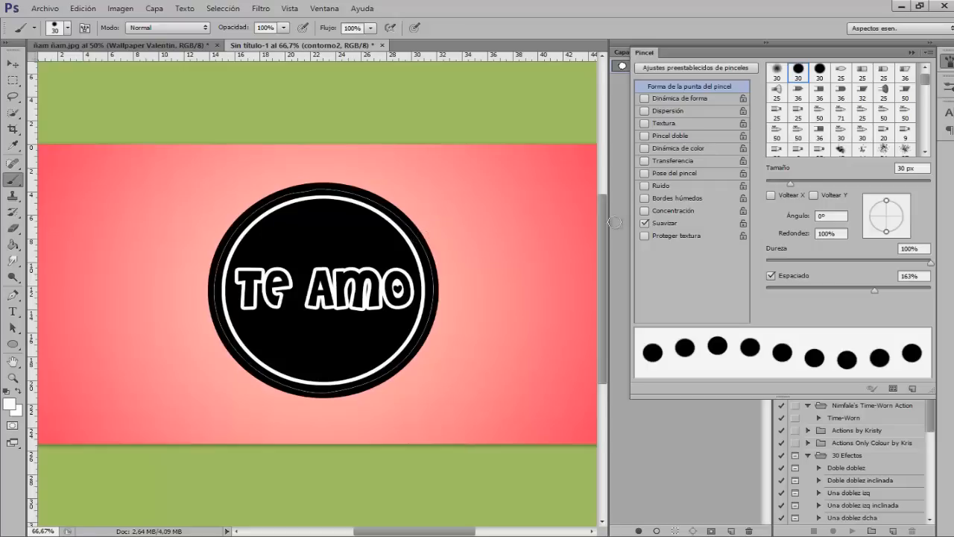
{"action": "left_click", "coordinate": [904, 169]}
{"action": "type", "text": "28"}
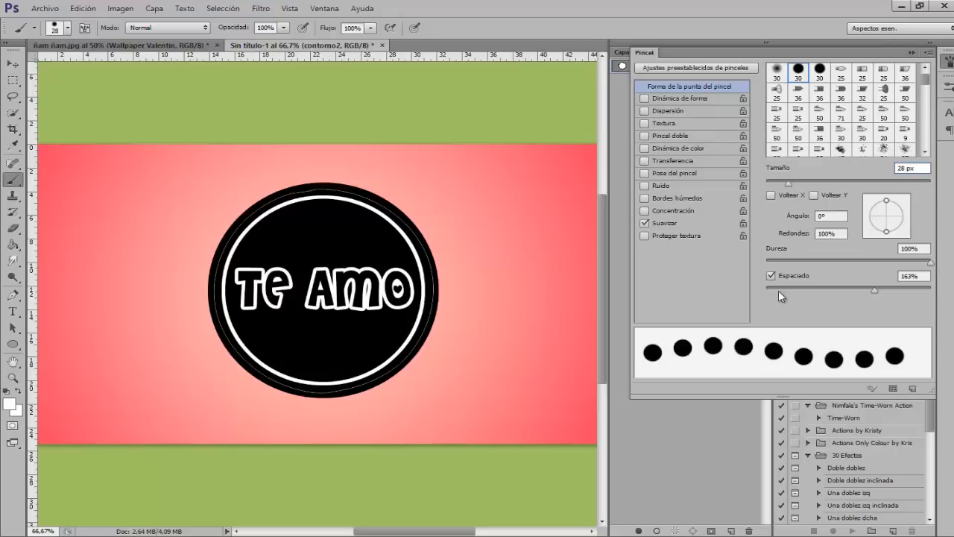
{"action": "left_click", "coordinate": [948, 61]}
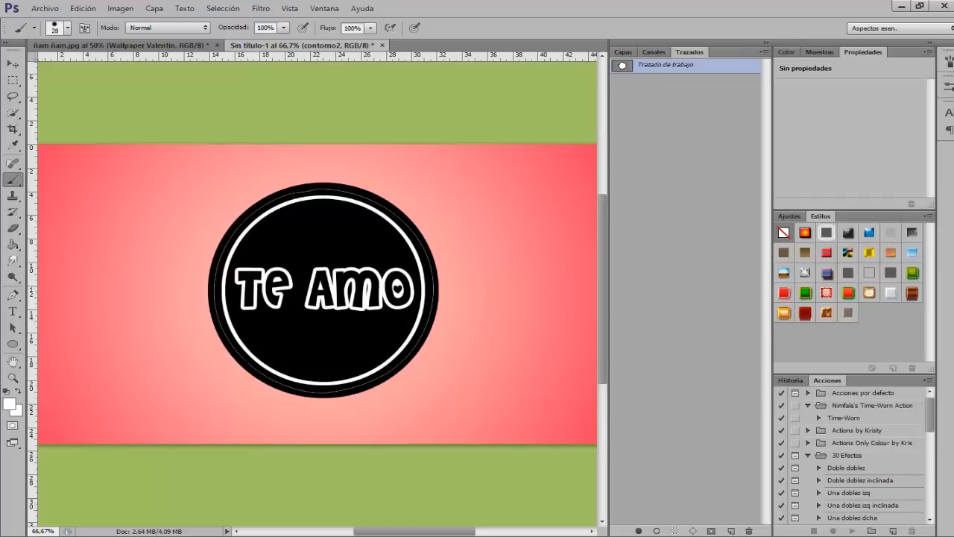
- Stroke the work path with the white dotted brush on the contorno2 layer
{"action": "left_click", "coordinate": [622, 52]}
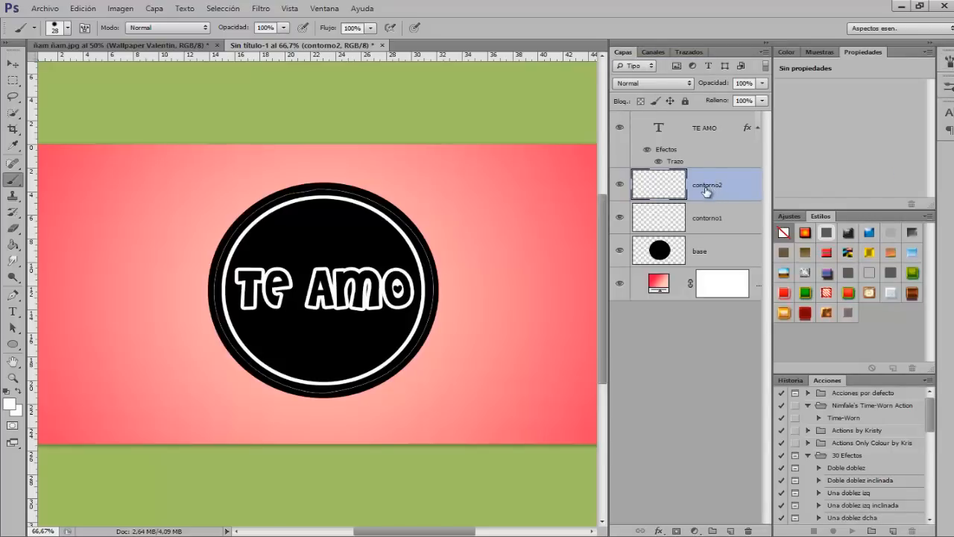
{"action": "left_click", "coordinate": [693, 52]}
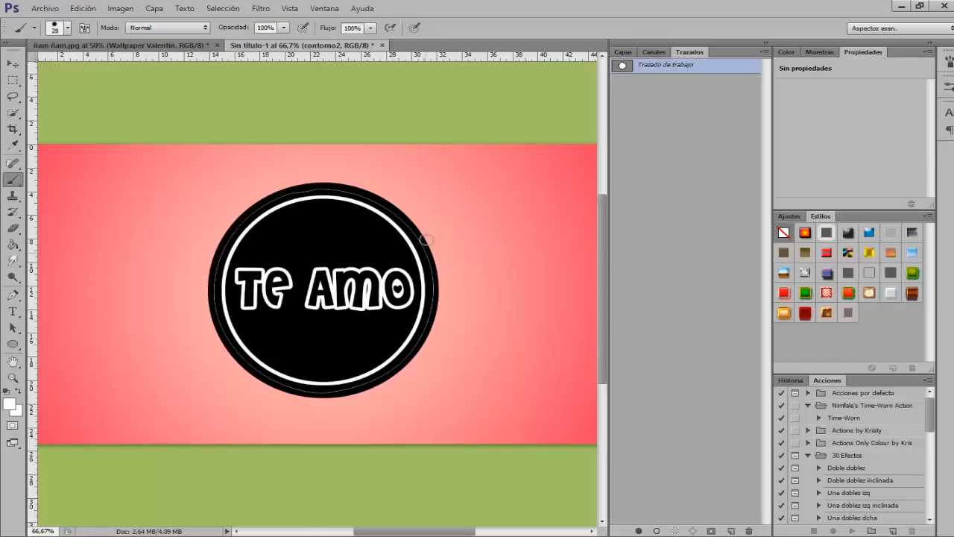
{"action": "left_click", "coordinate": [657, 531]}
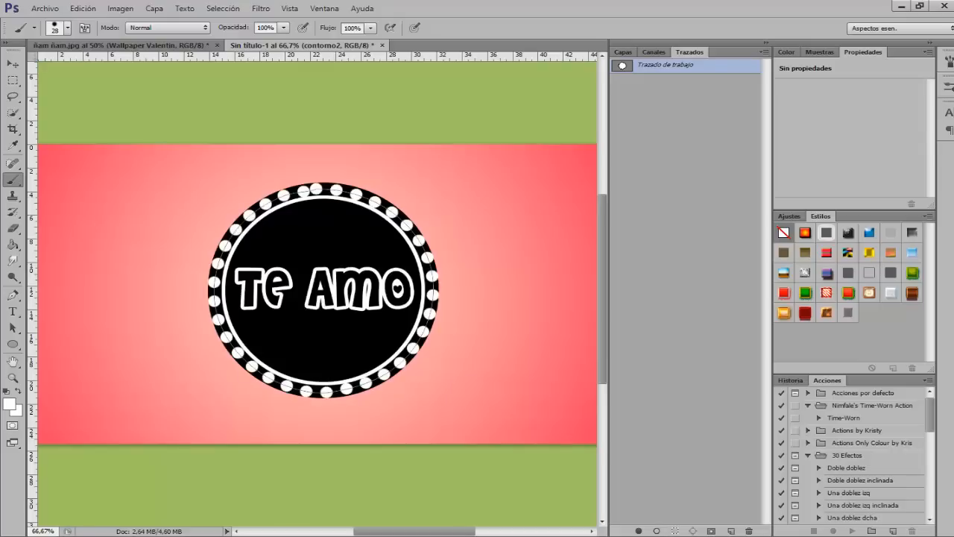
- Delete the work path and return to the layer list
{"action": "left_click", "coordinate": [623, 52]}
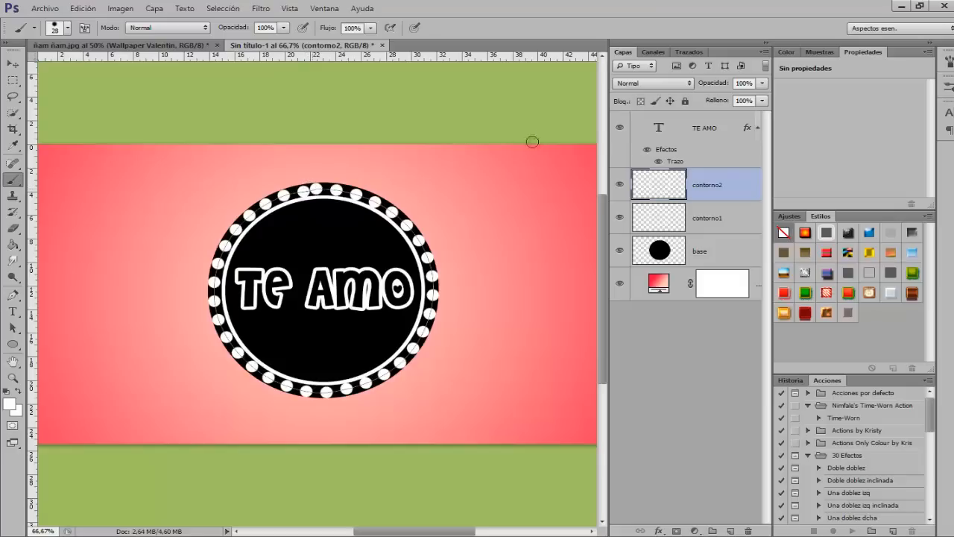
{"action": "left_click", "coordinate": [687, 51]}
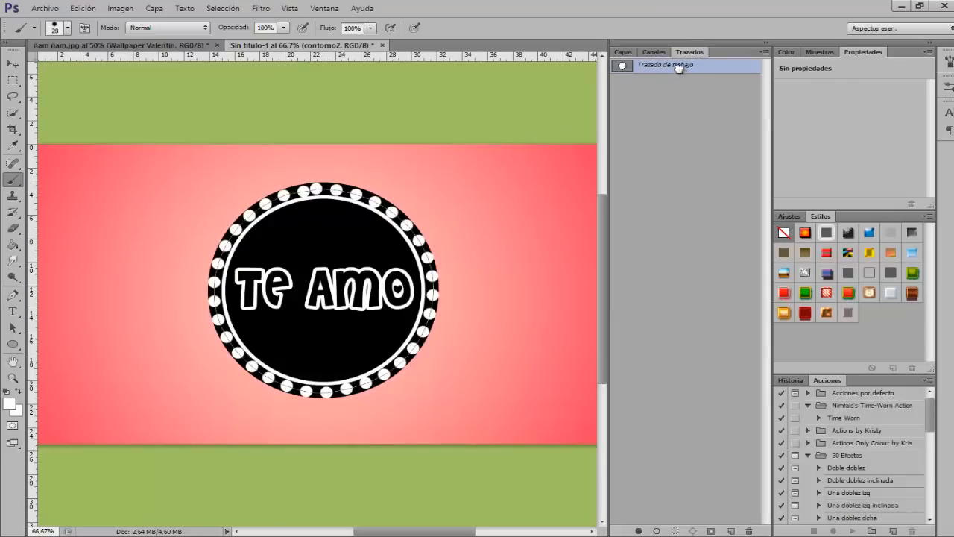
{"action": "left_click_drag", "start_coordinate": [678, 67], "coordinate": [749, 531]}
{"action": "left_click", "coordinate": [622, 52]}
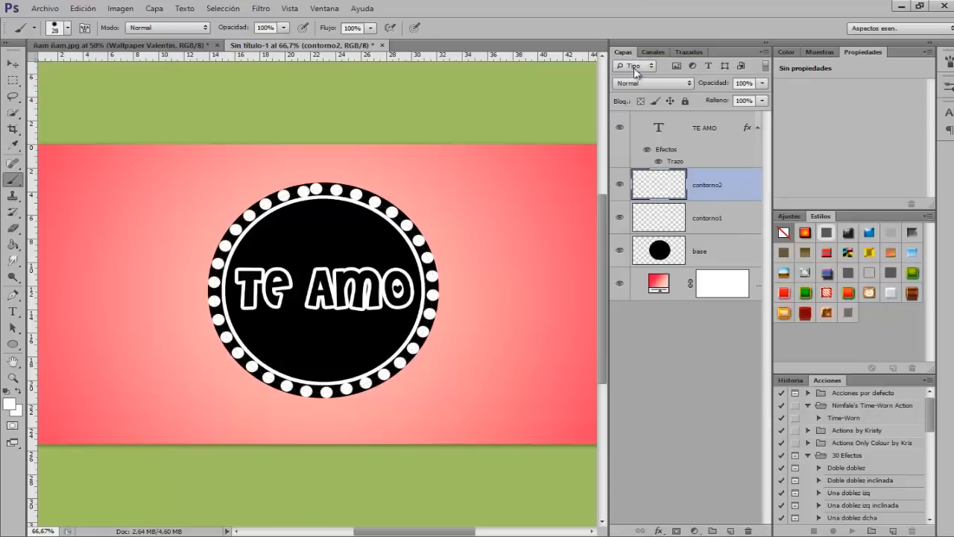
- Scale the dot ring on the contorno2 layer down from its centre to about 98.46%, and apply the transform
{"action": "key", "text": "ctrl+1"}
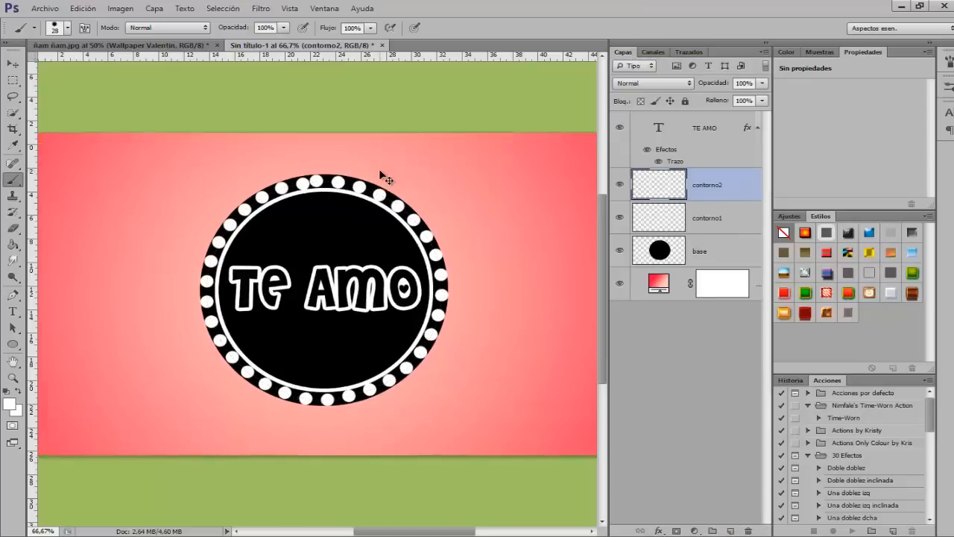
{"action": "left_click", "coordinate": [620, 184]}
{"action": "left_click", "coordinate": [621, 184]}
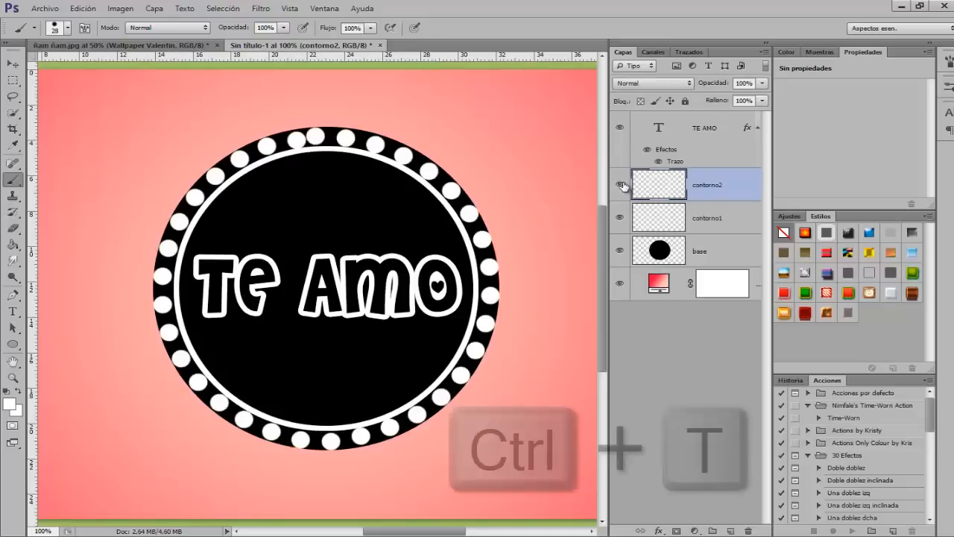
{"action": "key", "text": "ctrl+t"}
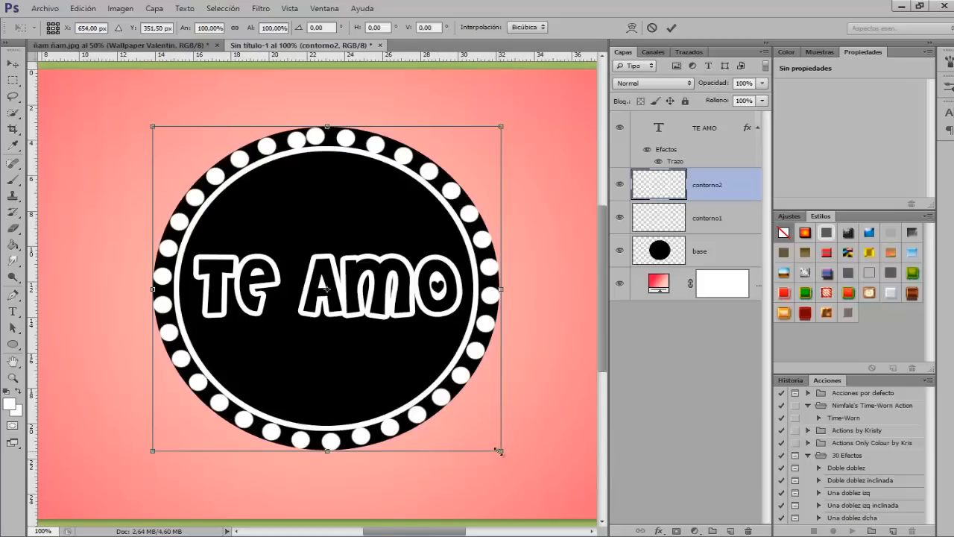
{"action": "left_click_drag", "start_coordinate": [499, 452], "coordinate": [499, 449]}
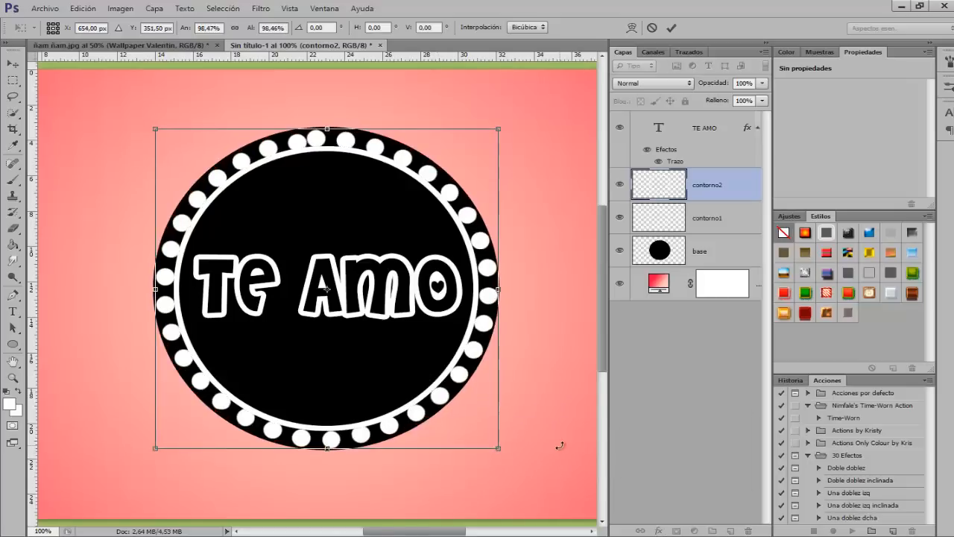
{"action": "key", "text": "Return"}
{"action": "key", "text": "b"}
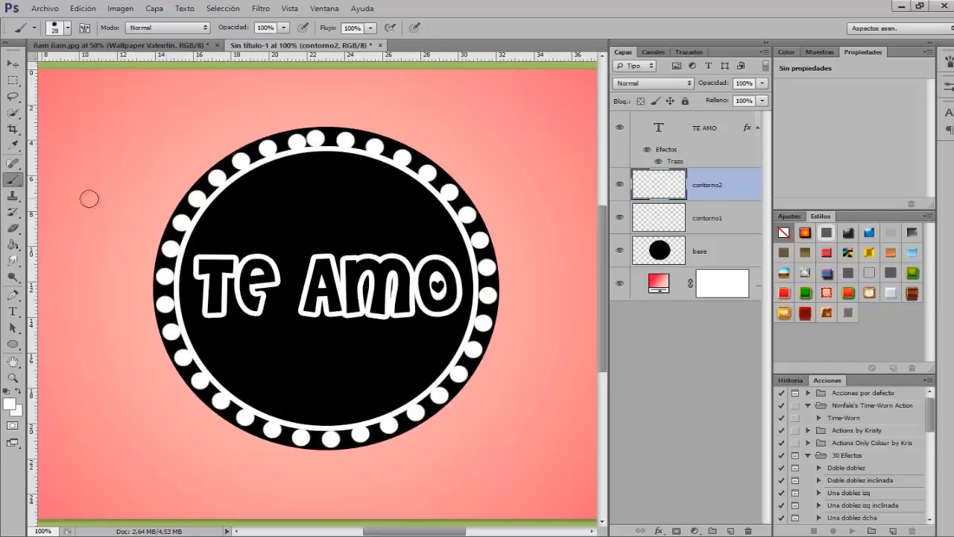
- Erase the two overlapping dots at the top of the contorno2 ring with a small eraser, and paint one 28 px white dot in the gap
{"action": "left_click", "coordinate": [15, 230]}
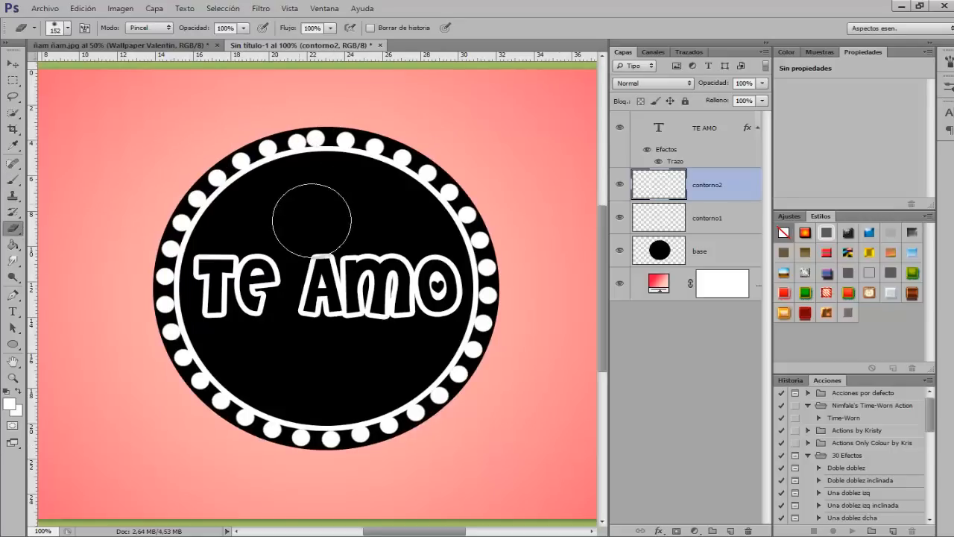
{"action": "key", "text": "alt"}
{"action": "mouse_move", "coordinate": [318, 224]}
{"action": "left_mouse_down"}
{"action": "mouse_move", "coordinate": [273, 220]}
{"action": "mouse_move", "coordinate": [280, 216]}
{"action": "left_mouse_up"}
{"action": "mouse_move", "coordinate": [302, 136]}
{"action": "left_mouse_down"}
{"action": "mouse_move", "coordinate": [319, 139]}
{"action": "mouse_move", "coordinate": [303, 131]}
{"action": "mouse_move", "coordinate": [289, 141]}
{"action": "mouse_move", "coordinate": [298, 149]}
{"action": "left_mouse_up"}
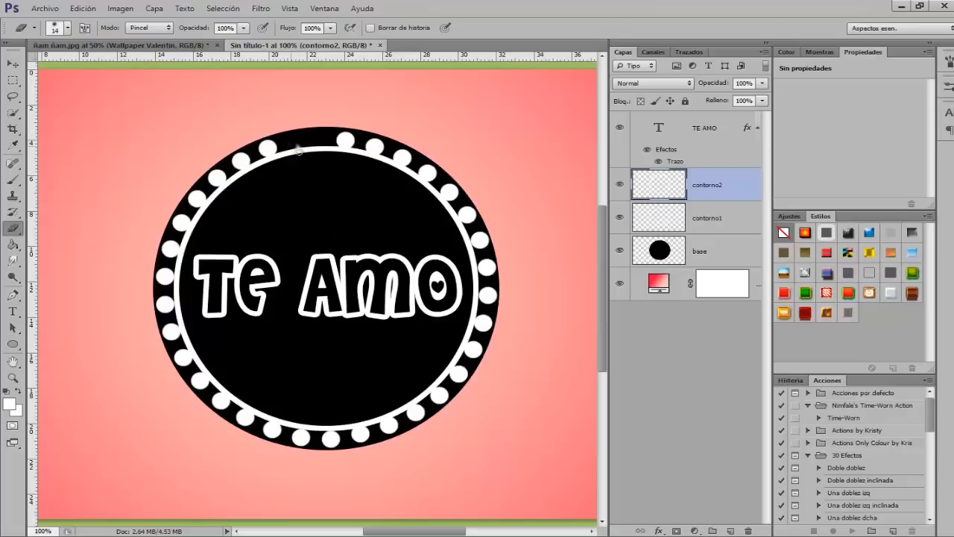
{"action": "left_click", "coordinate": [12, 179]}
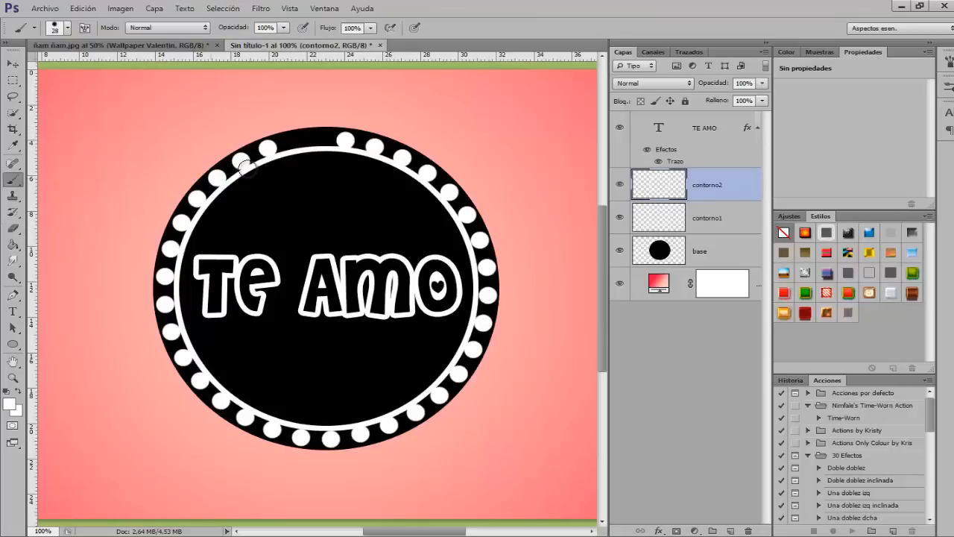
{"action": "left_click", "coordinate": [304, 140]}
- Group the TE AMO, contorno2, contorno1 and base layers, and name the group plantilla
{"action": "key", "text": "ctrl+minus"}
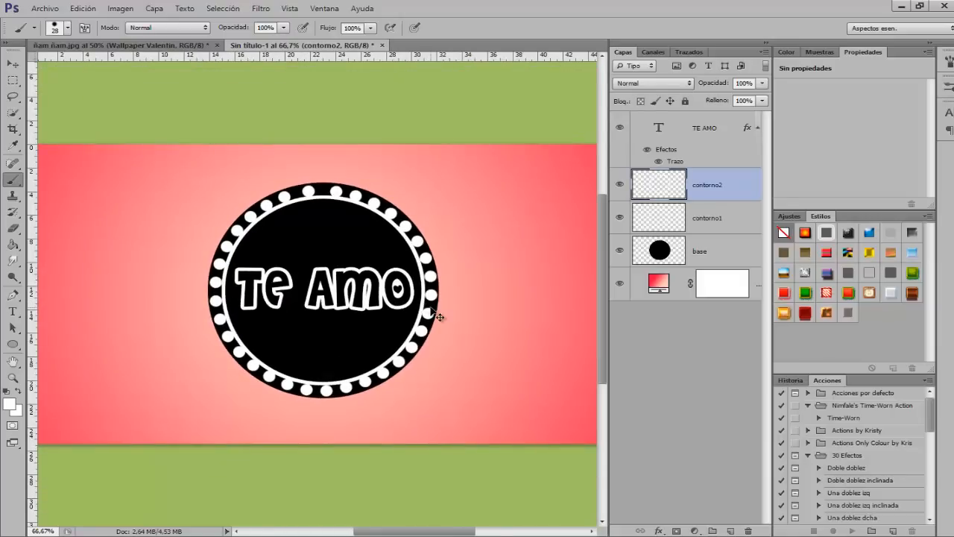
{"action": "key", "text": "ctrl+minus"}
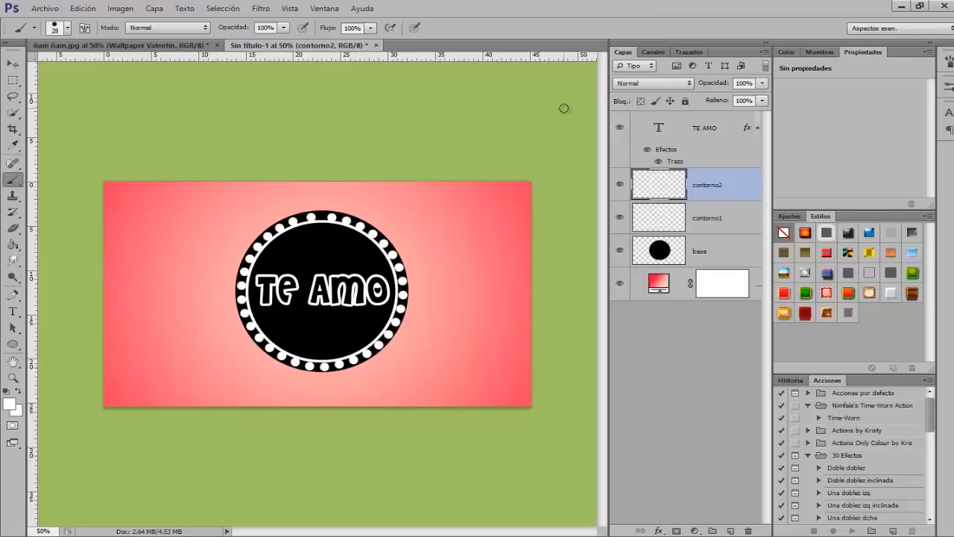
{"action": "left_click", "coordinate": [693, 135]}
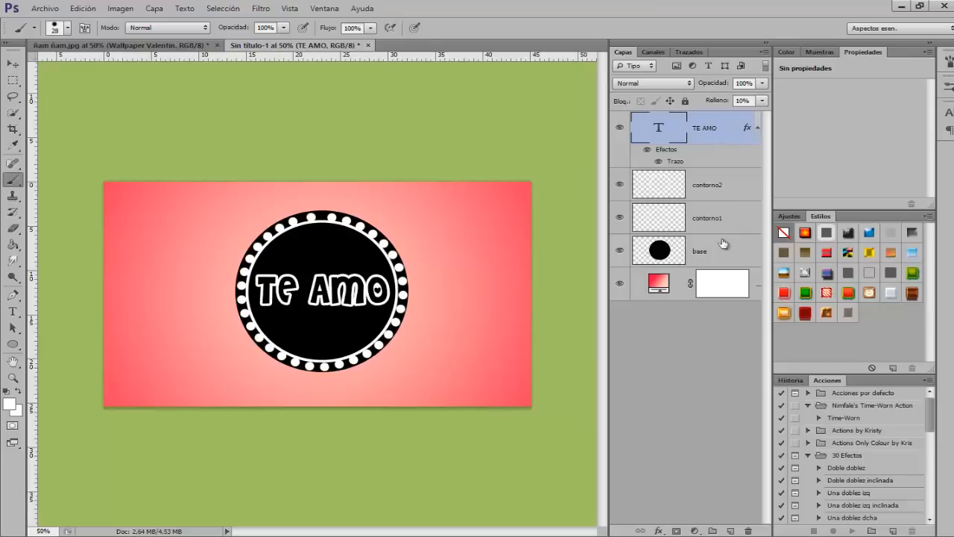
{"action": "left_click", "coordinate": [701, 251], "text": "shift"}
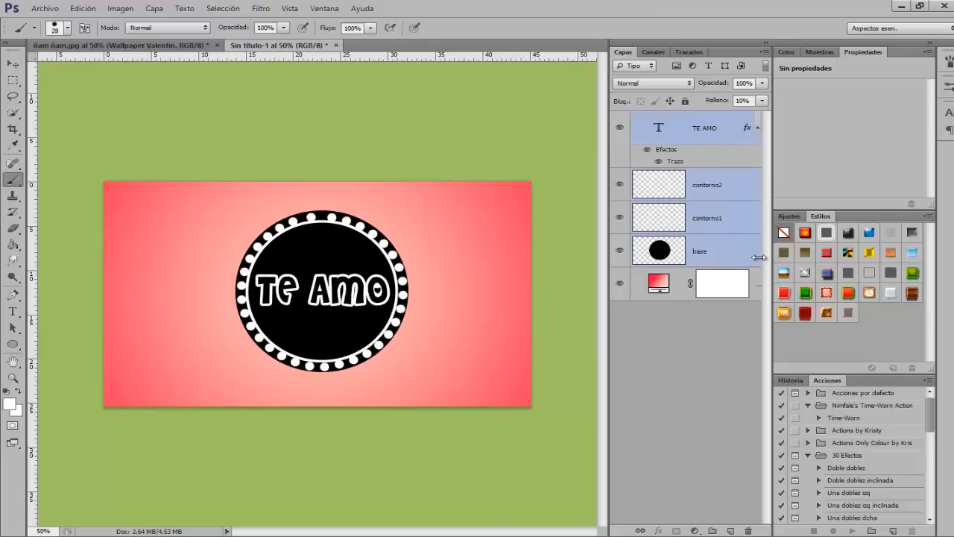
{"action": "key", "text": "ctrl+g"}
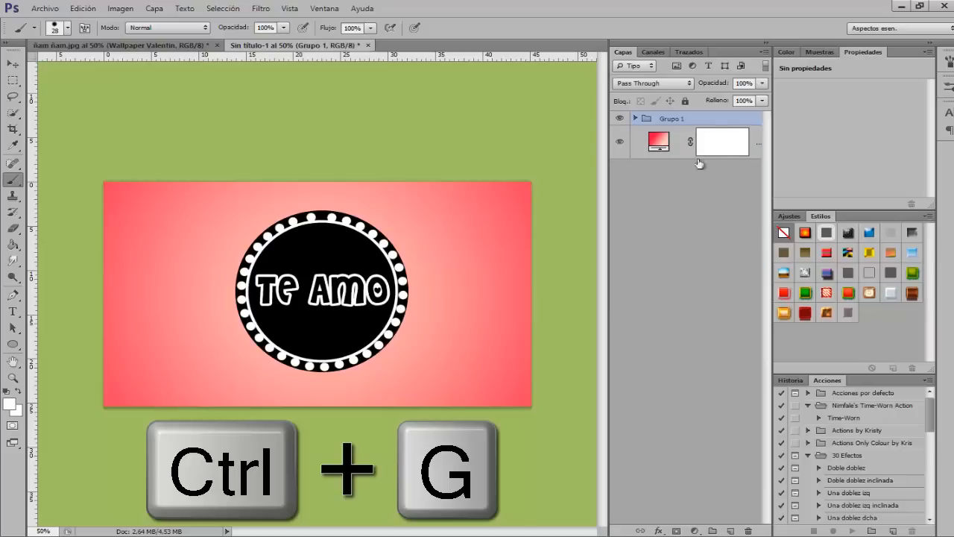
{"action": "double_click", "coordinate": [672, 118]}
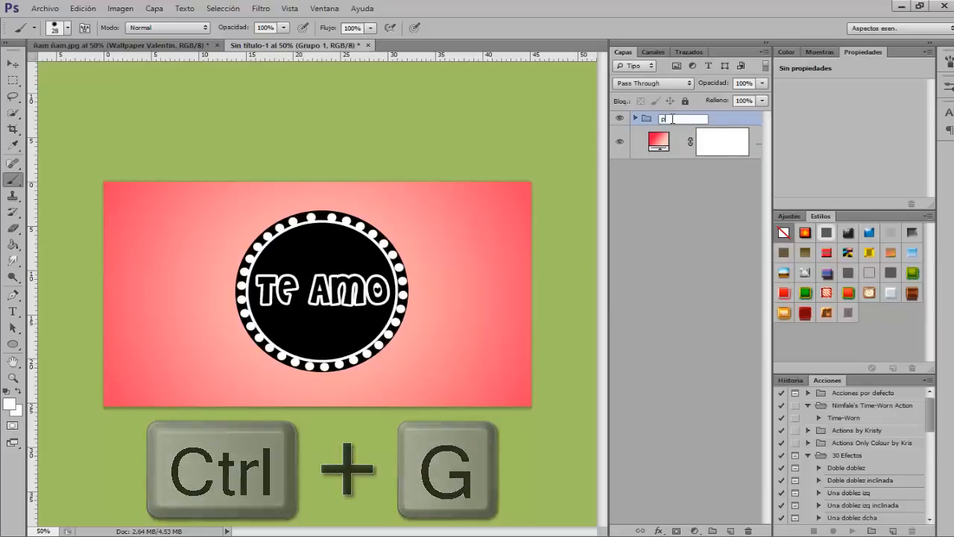
{"action": "type", "text": "plantil"}
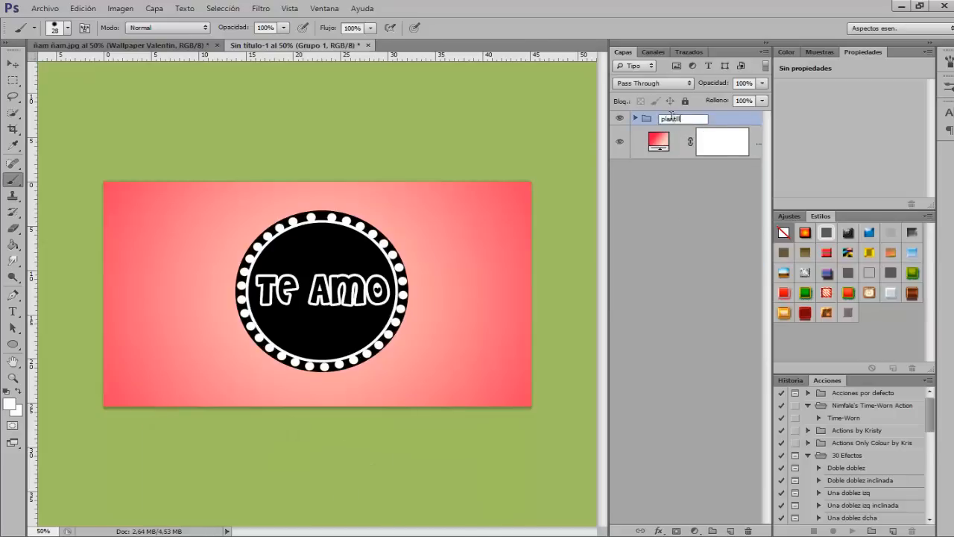
{"action": "type", "text": "la"}
{"action": "key", "text": "Return"}
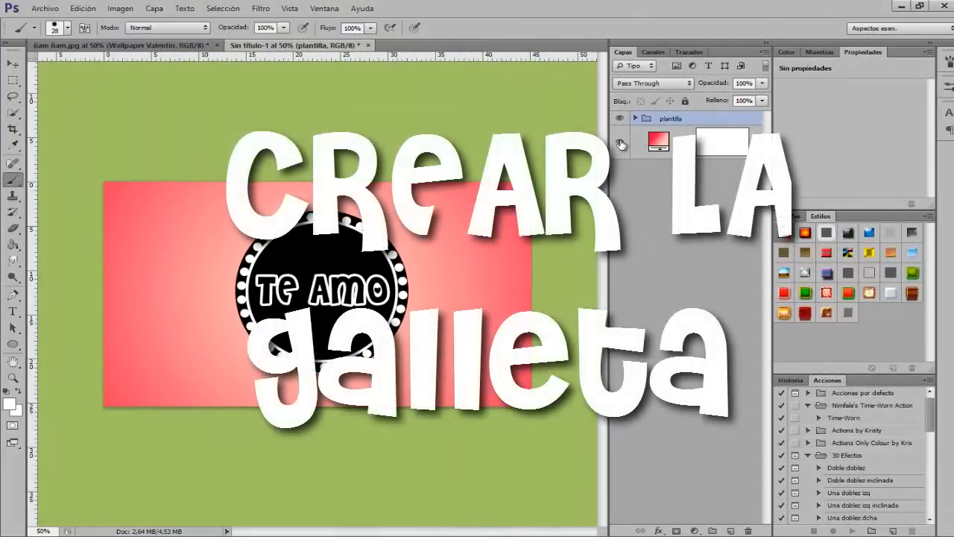
- Hide the gradient background layer and select the badge's black areas by Color Range with a tolerance of 200
{"action": "left_click", "coordinate": [619, 142]}
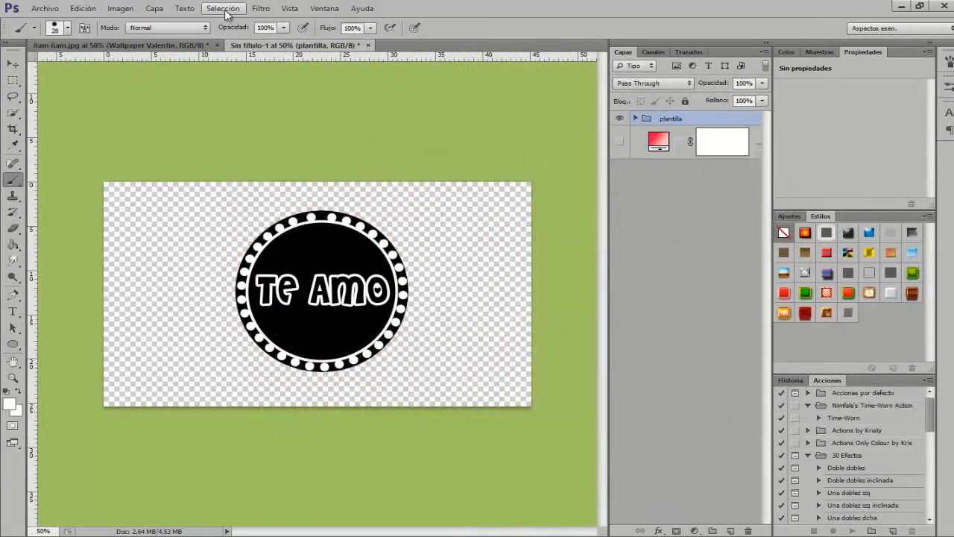
{"action": "left_click", "coordinate": [226, 13]}
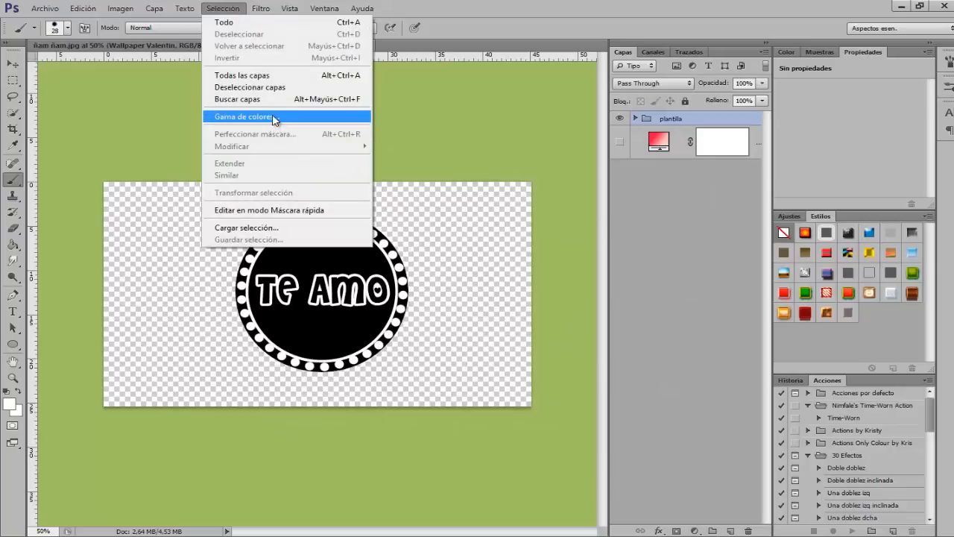
{"action": "left_click", "coordinate": [281, 116]}
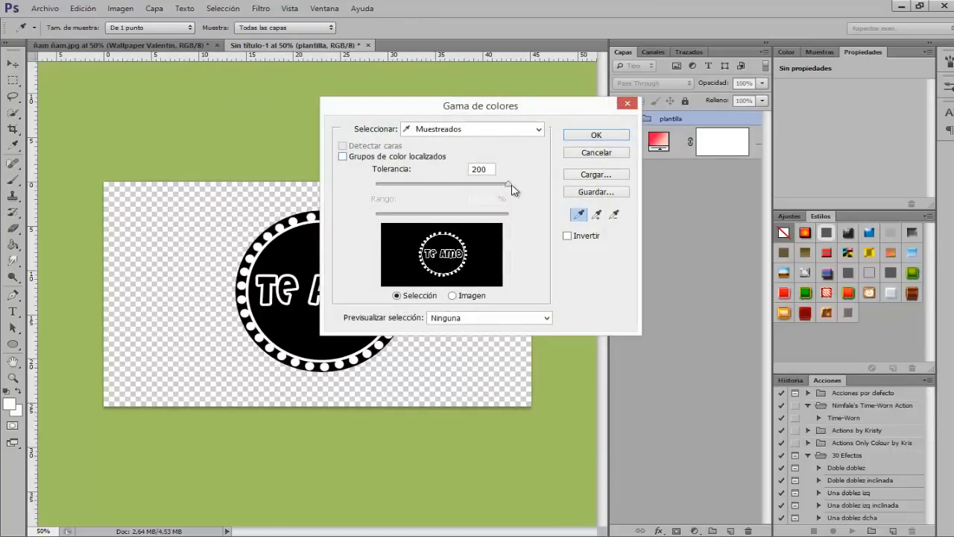
{"action": "left_click_drag", "start_coordinate": [501, 117], "coordinate": [581, 136]}
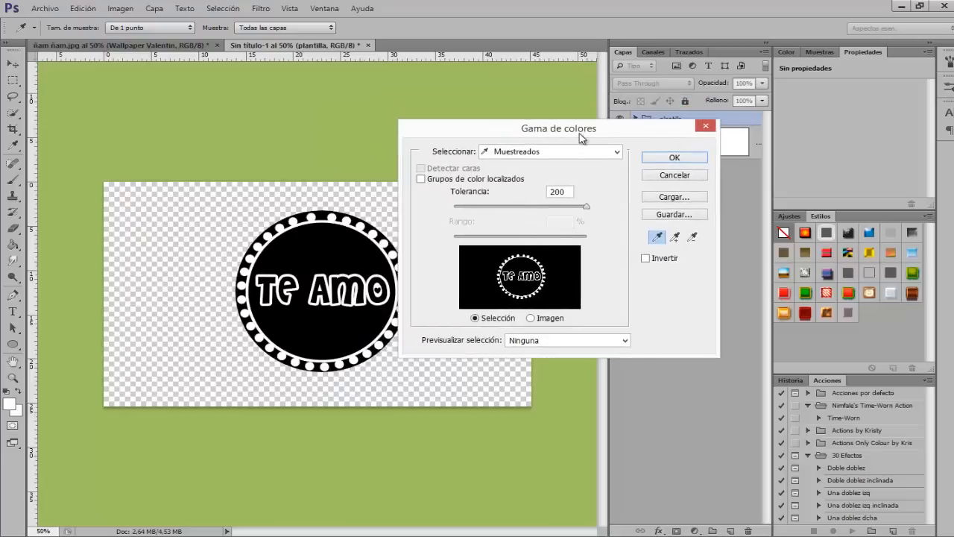
{"action": "left_click", "coordinate": [334, 240]}
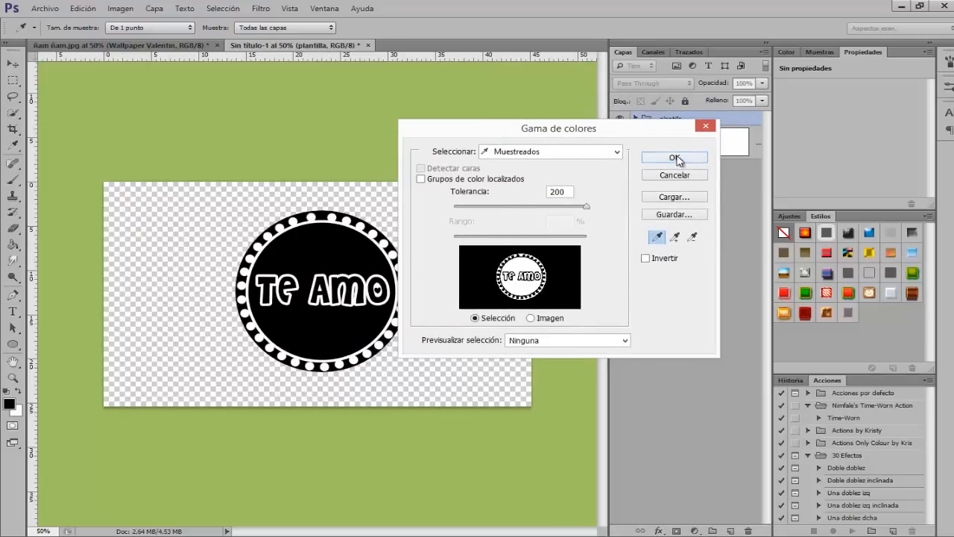
{"action": "key", "text": "Return"}
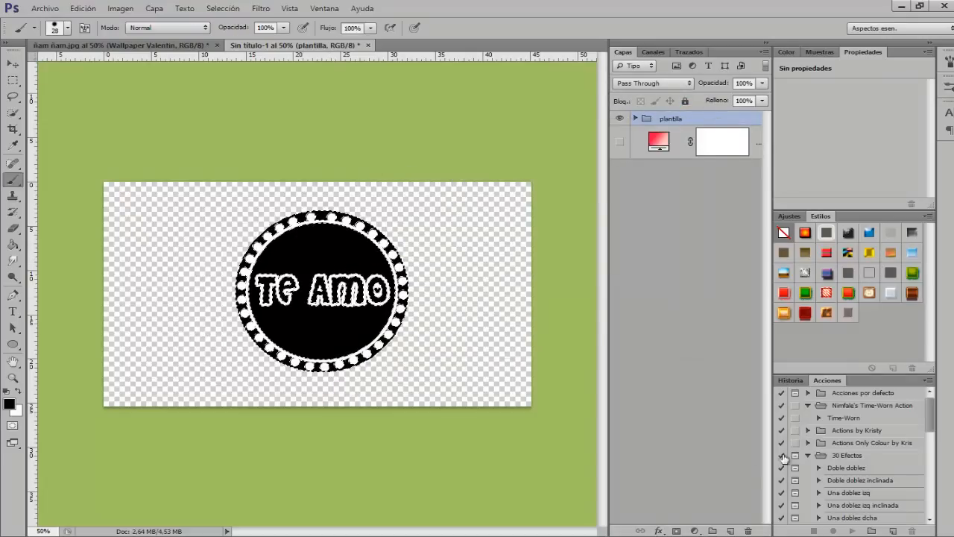
- Add a new layer named grabado above the plantilla group
{"action": "left_click", "coordinate": [730, 531]}
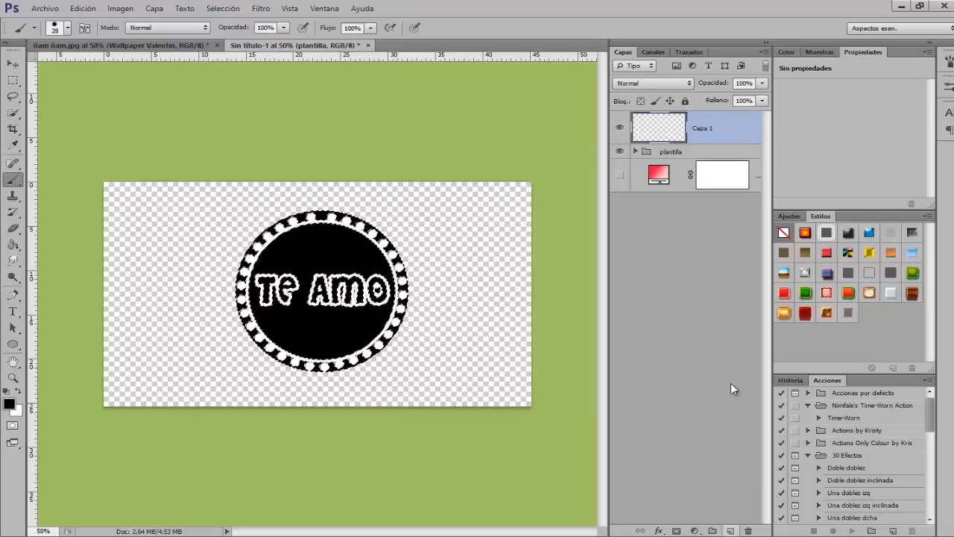
{"action": "double_click", "coordinate": [705, 127]}
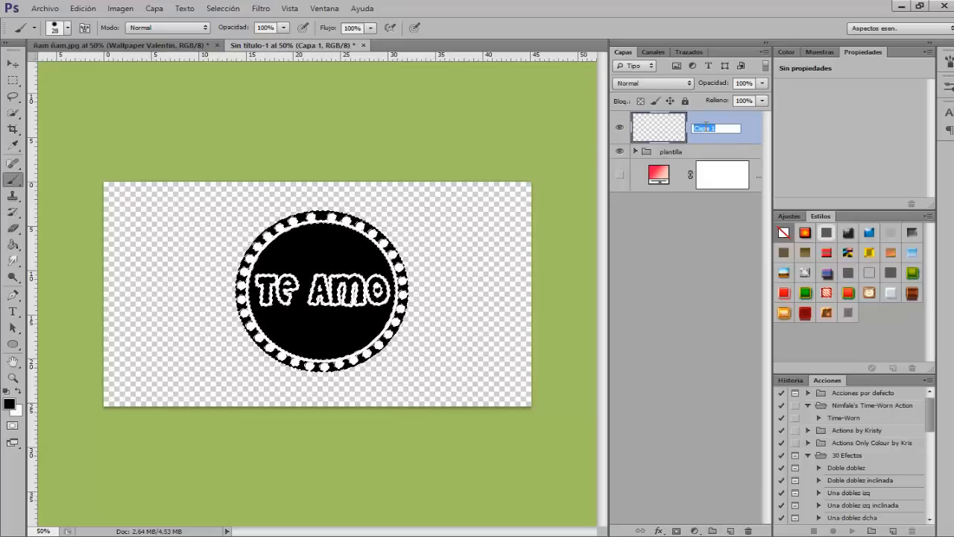
{"action": "type", "text": "g"}
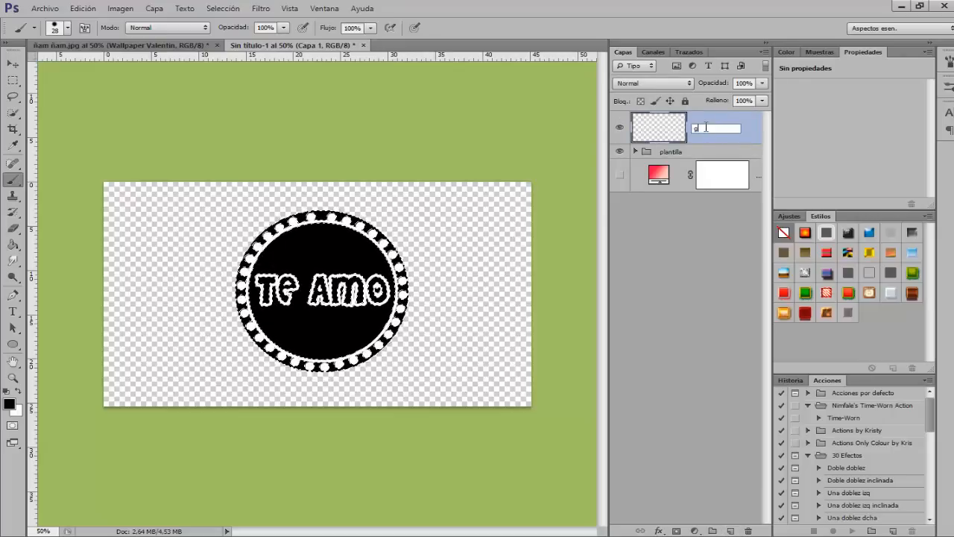
{"action": "type", "text": "rabado"}
{"action": "key", "text": "Return"}
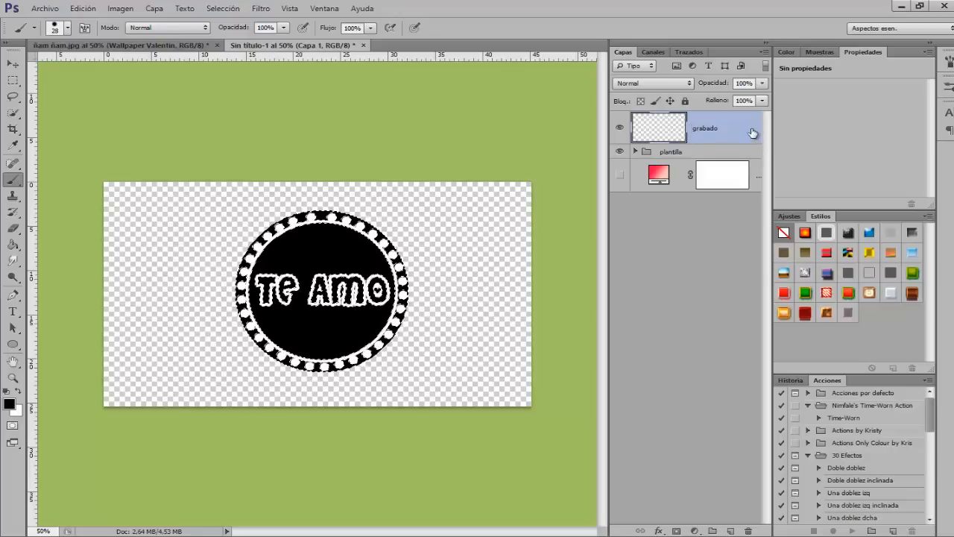
- Fill the selected badge areas with black on the grabado layer using the Paint Bucket, and deselect
{"action": "key", "text": "g"}
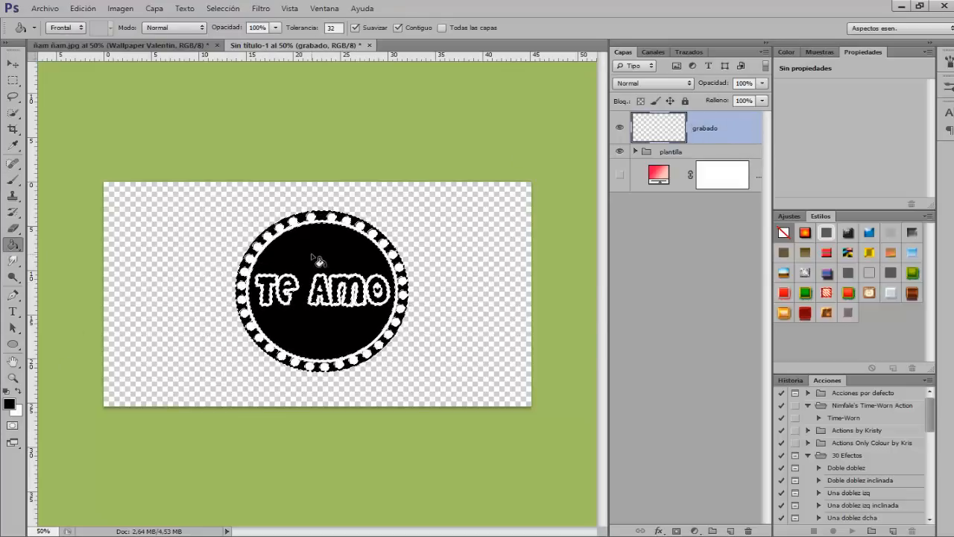
{"action": "left_click", "coordinate": [340, 256]}
{"action": "key", "text": "ctrl+d"}
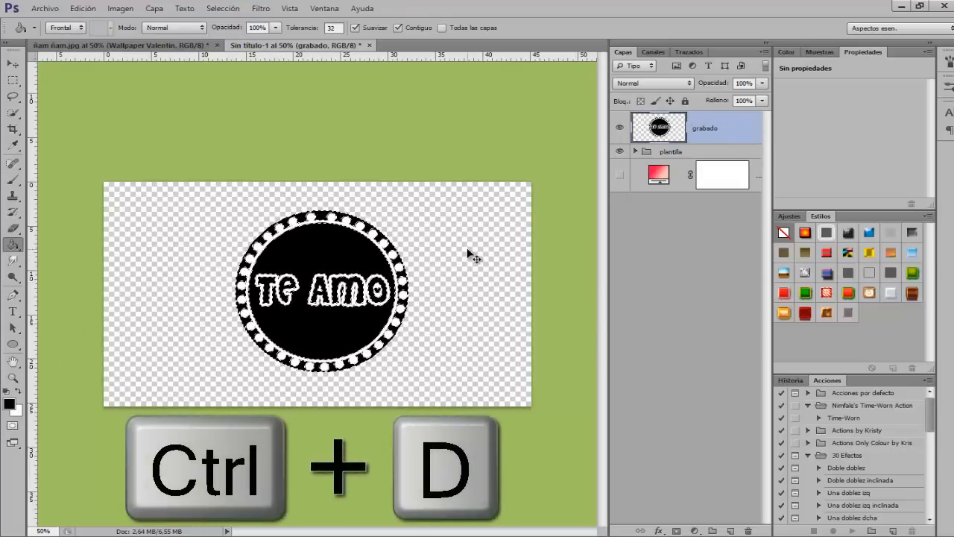
- Hide the plantilla group and show the gradient background layer again
{"action": "left_click", "coordinate": [621, 153]}
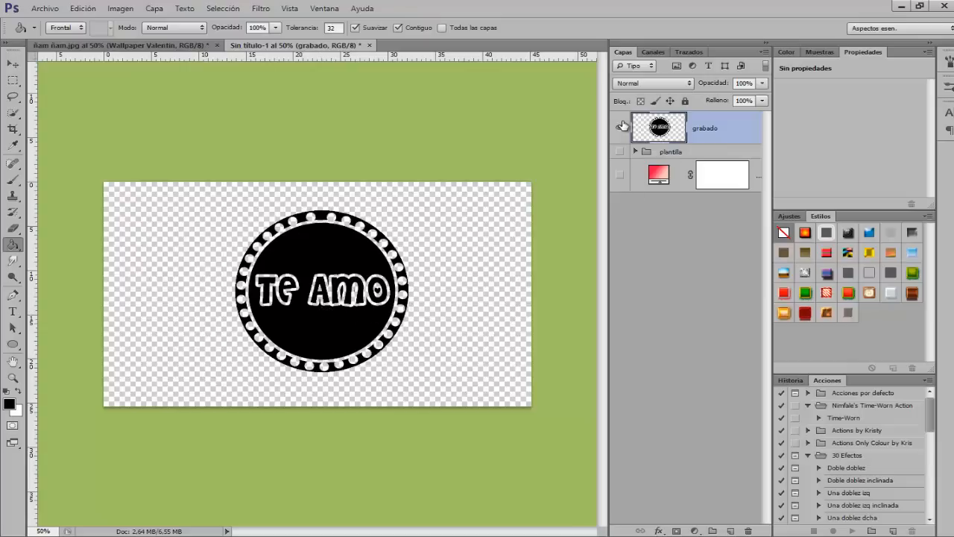
{"action": "left_click", "coordinate": [620, 176]}
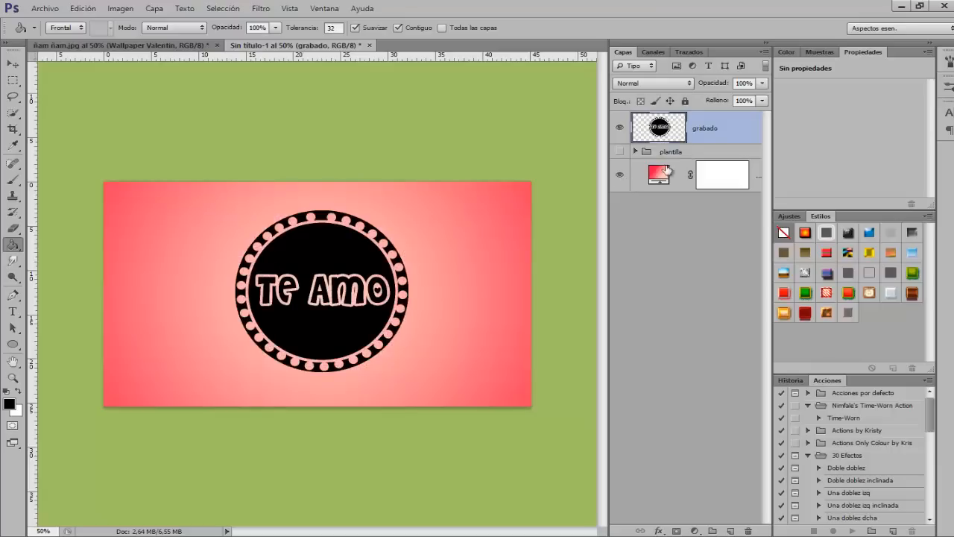
- Add a new layer named galleta between the grabado layer and the plantilla group
{"action": "left_click", "coordinate": [673, 153]}
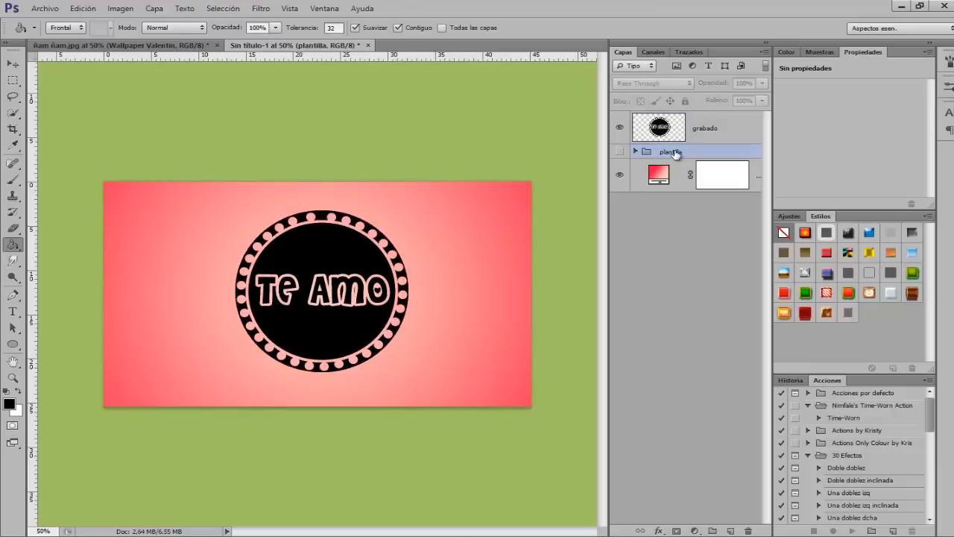
{"action": "left_click", "coordinate": [731, 531]}
{"action": "double_click", "coordinate": [704, 161]}
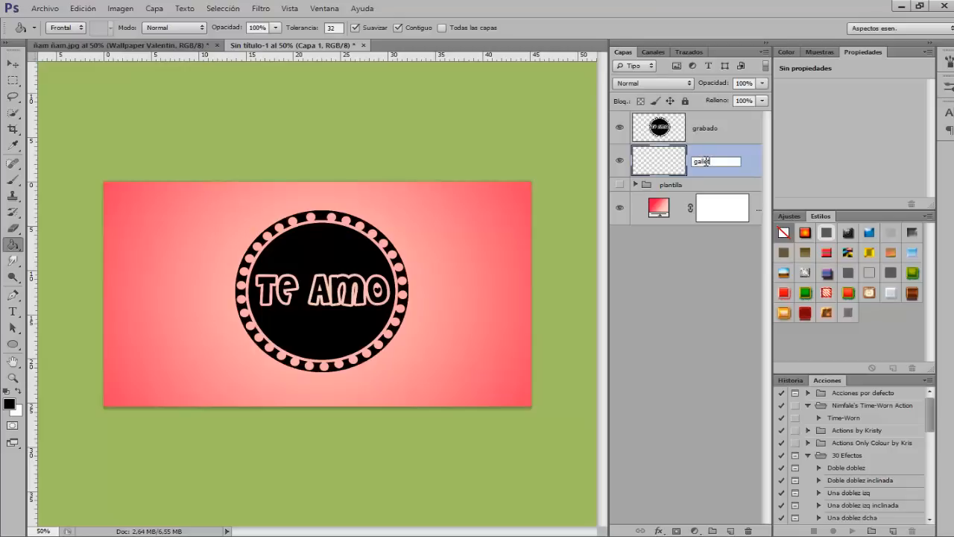
{"action": "type", "text": "galleta"}
{"action": "key", "text": "Return"}
- Hide the grabado layer and load the base layer's circle as a selection, keeping the galleta layer active
{"action": "left_click", "coordinate": [620, 130]}
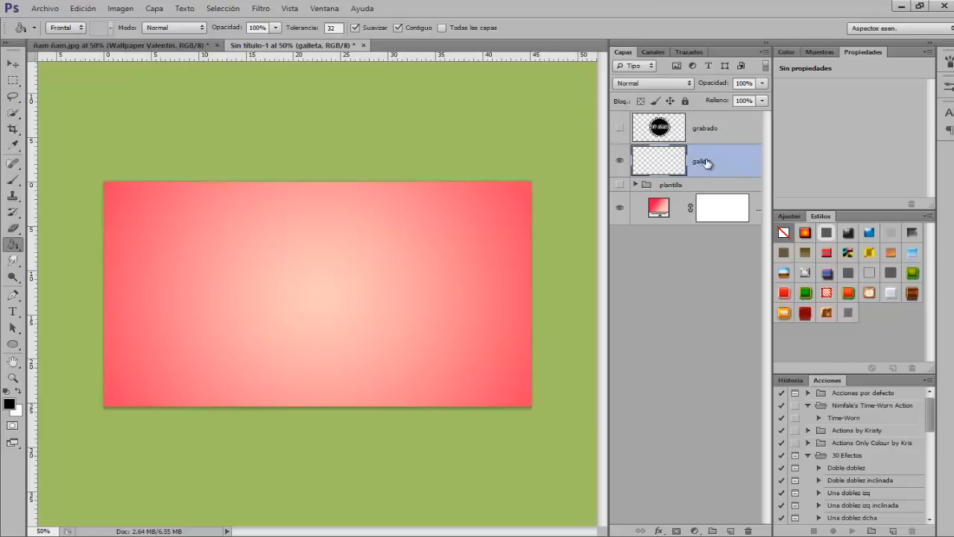
{"action": "left_click", "coordinate": [634, 184]}
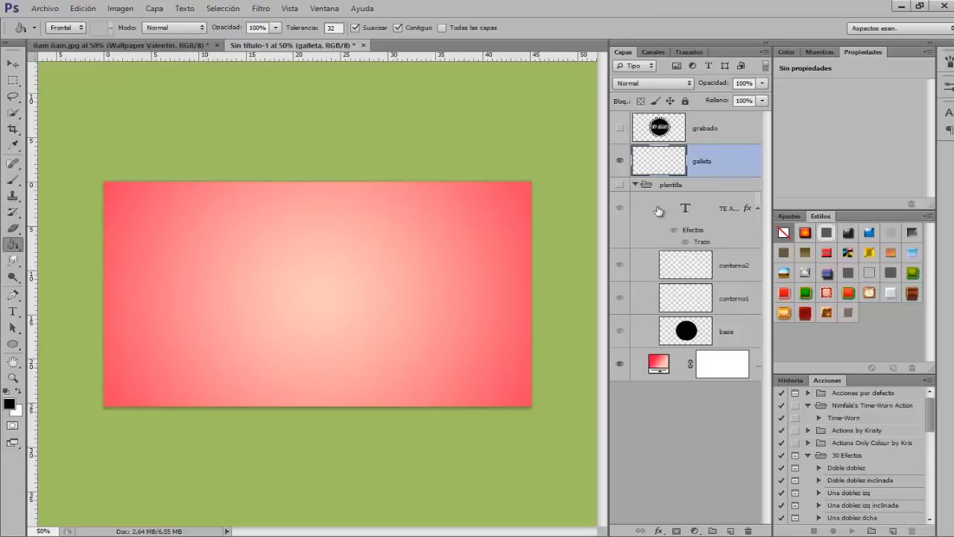
{"action": "left_click", "coordinate": [684, 333], "text": "ctrl"}
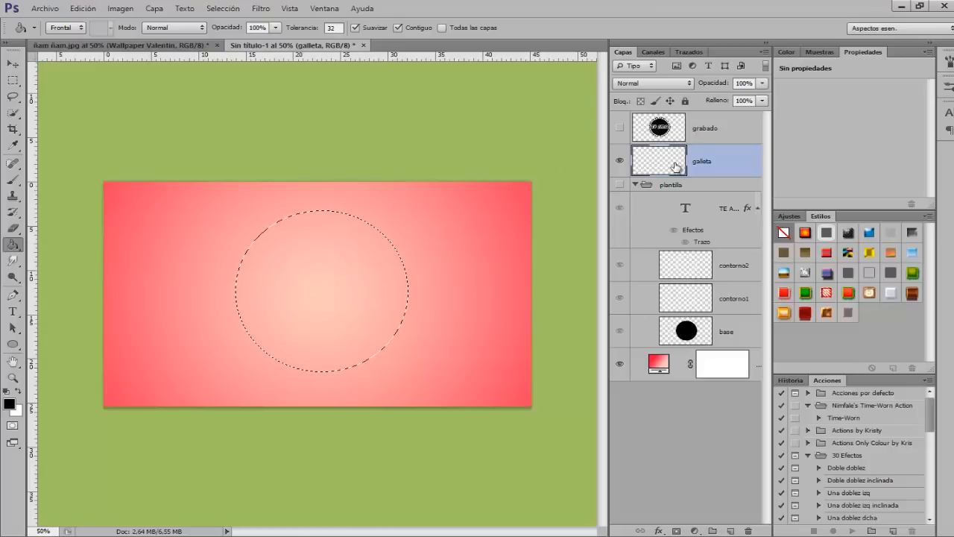
{"action": "left_click", "coordinate": [635, 184]}
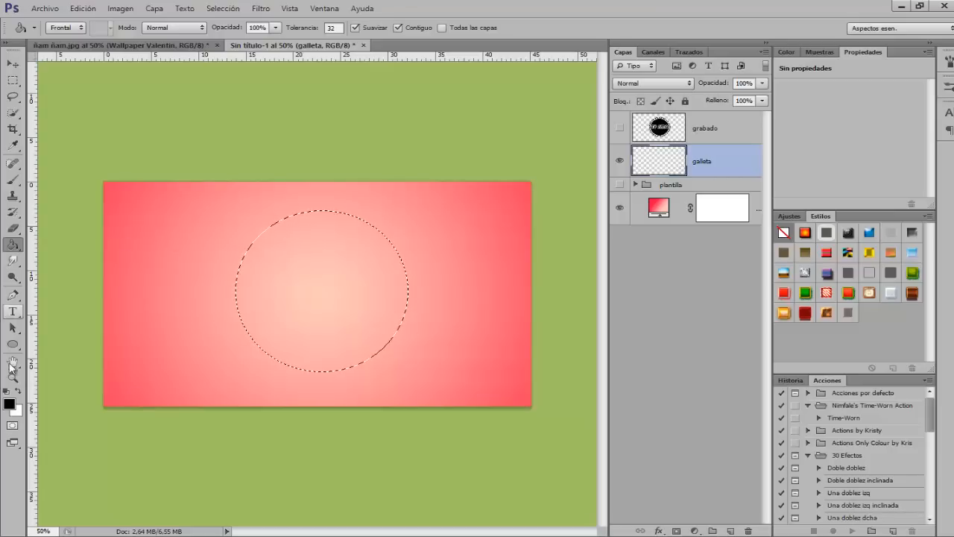
- Set the foreground colour to dark brown #513e3b and ready the Paint Bucket for the galleta layer
{"action": "left_click", "coordinate": [10, 406]}
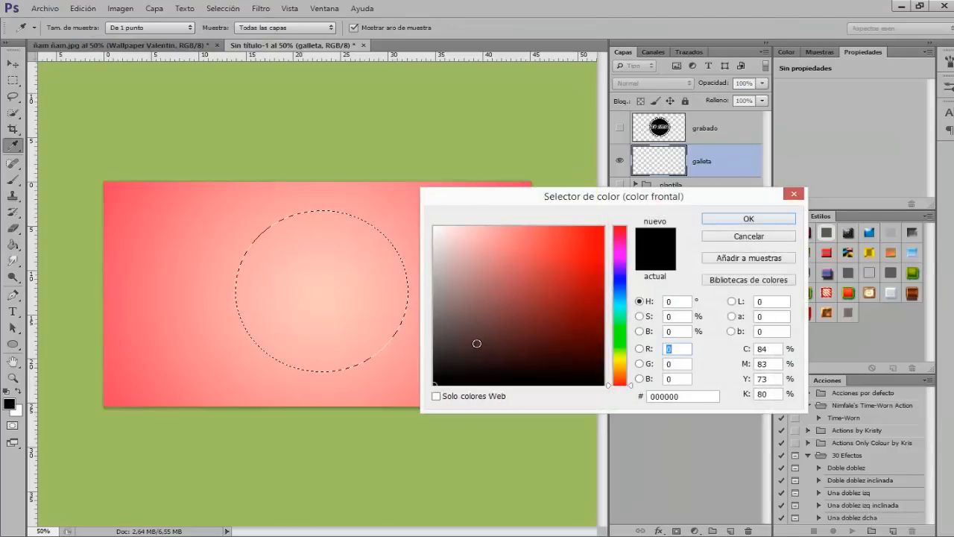
{"action": "left_click", "coordinate": [477, 343]}
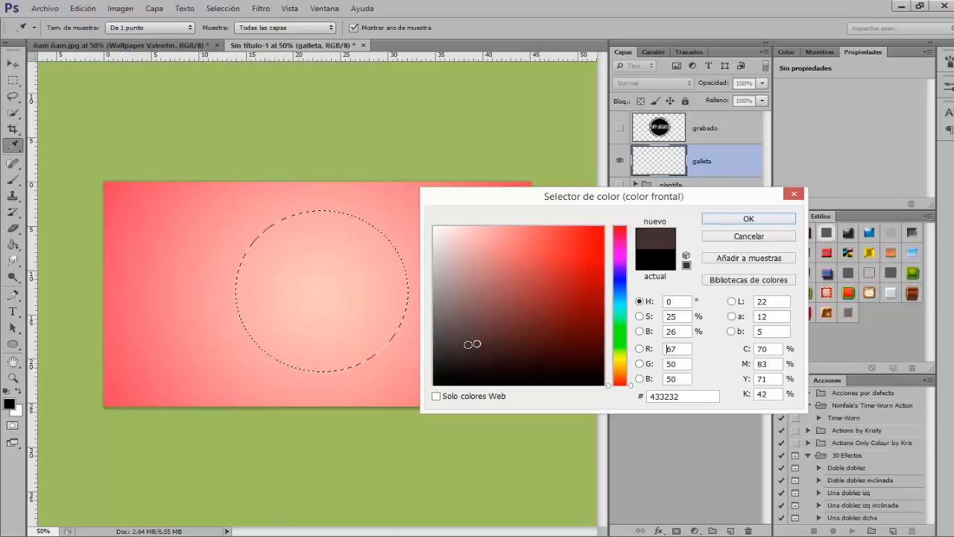
{"action": "left_click", "coordinate": [471, 339]}
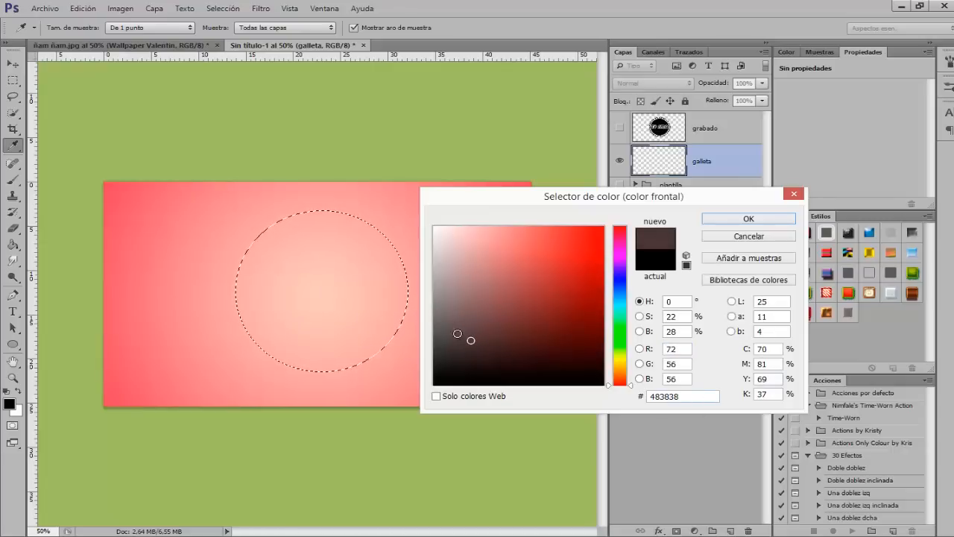
{"action": "left_click", "coordinate": [477, 341]}
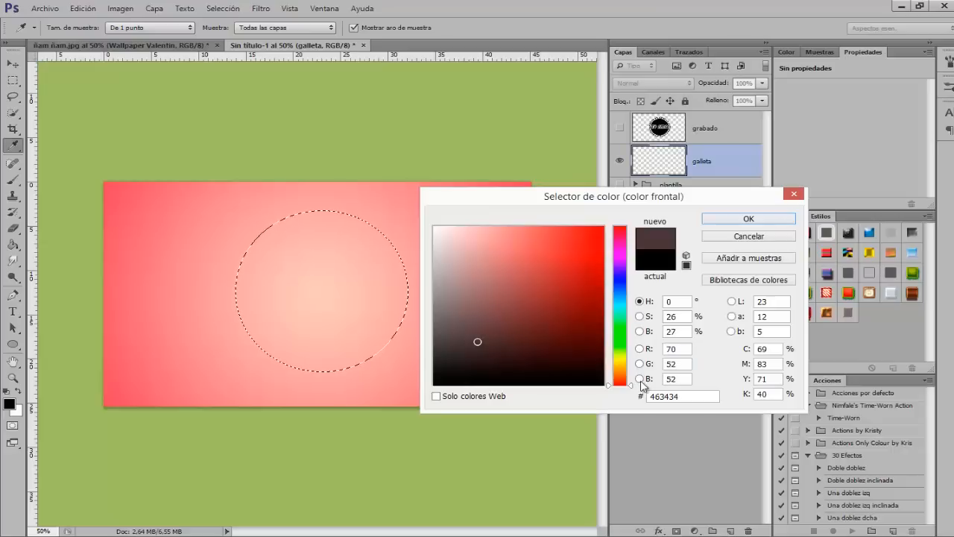
{"action": "left_click_drag", "start_coordinate": [634, 384], "coordinate": [634, 381]}
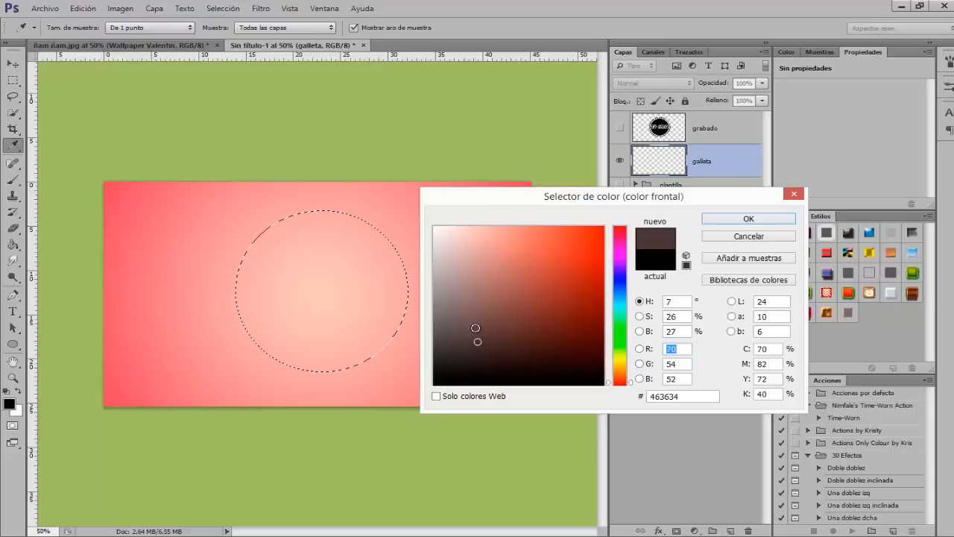
{"action": "left_click", "coordinate": [481, 339]}
{"action": "left_click", "coordinate": [479, 335]}
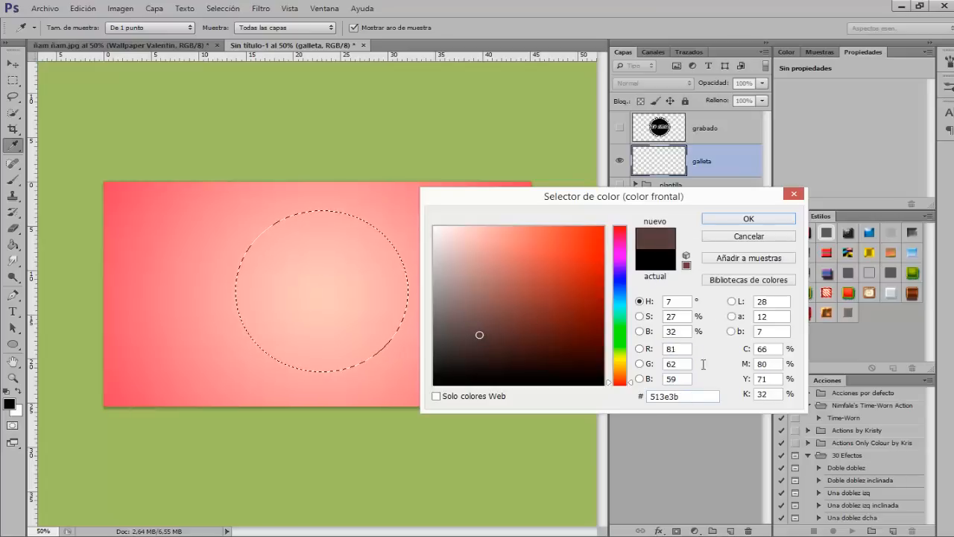
{"action": "left_click", "coordinate": [747, 219]}
{"action": "key", "text": "g"}
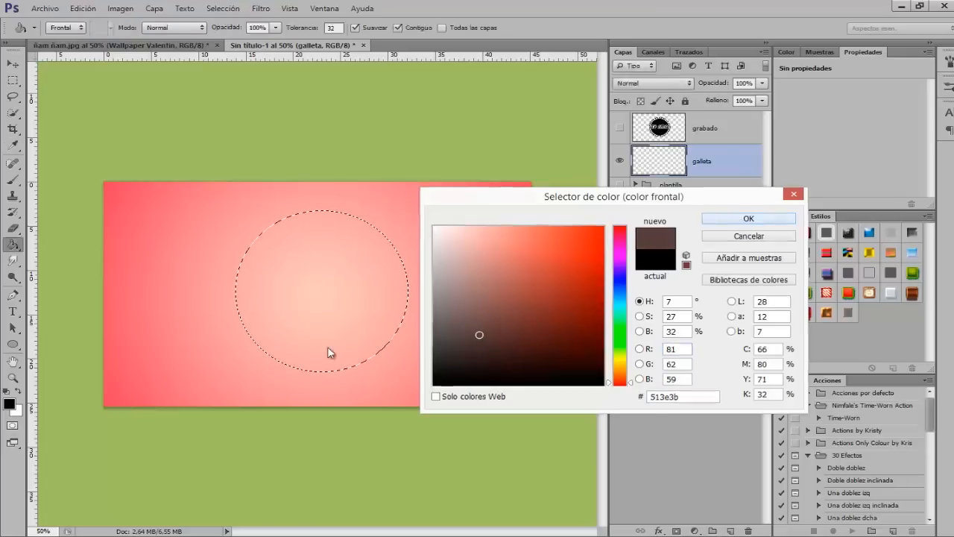
- Fill the circular selection on the galleta layer with dark brown #483735 and clear the selection
{"action": "left_click", "coordinate": [317, 287]}
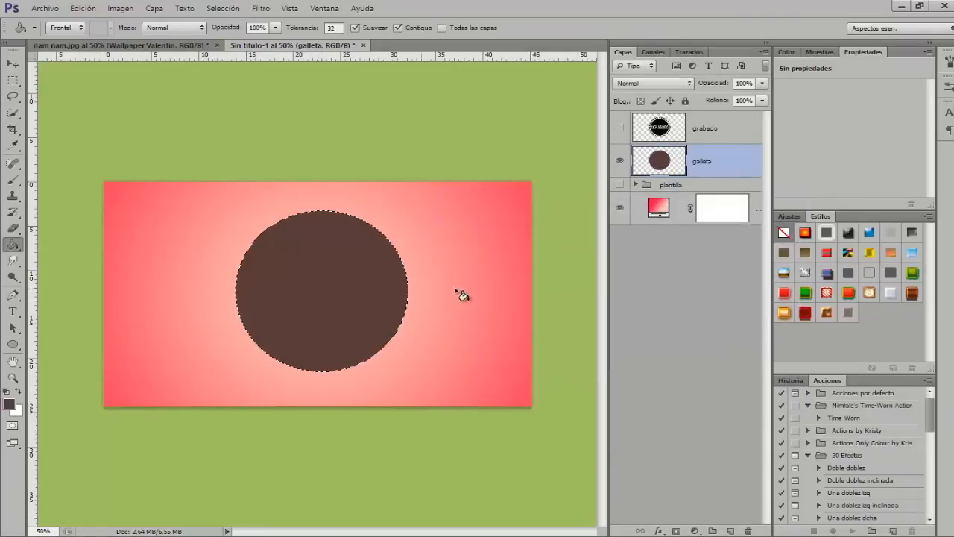
{"action": "left_click", "coordinate": [9, 403]}
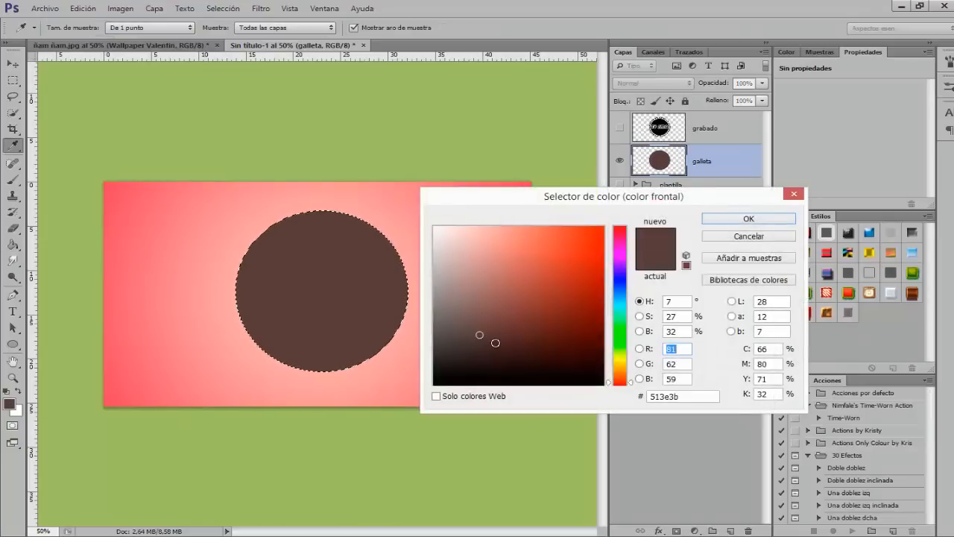
{"action": "left_click", "coordinate": [478, 339]}
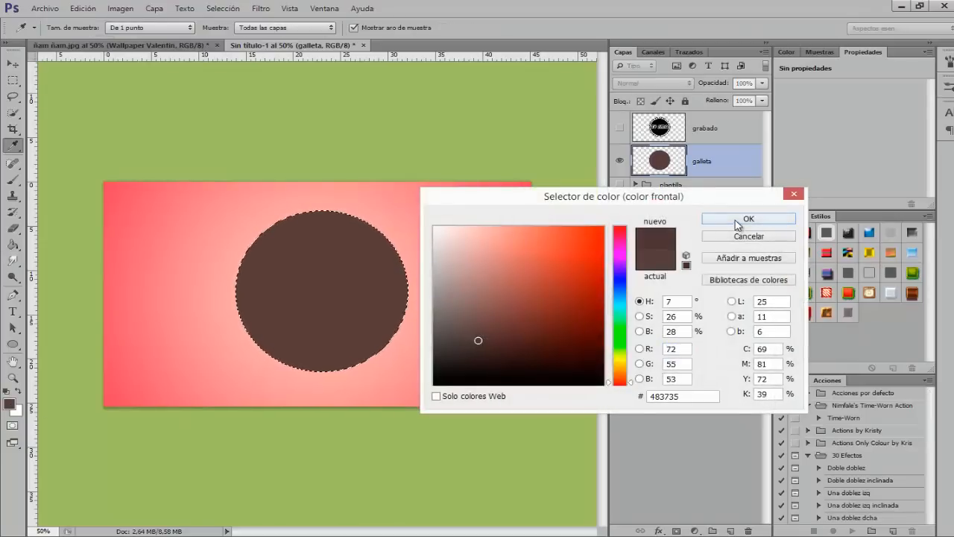
{"action": "left_click", "coordinate": [748, 219]}
{"action": "key", "text": "g"}
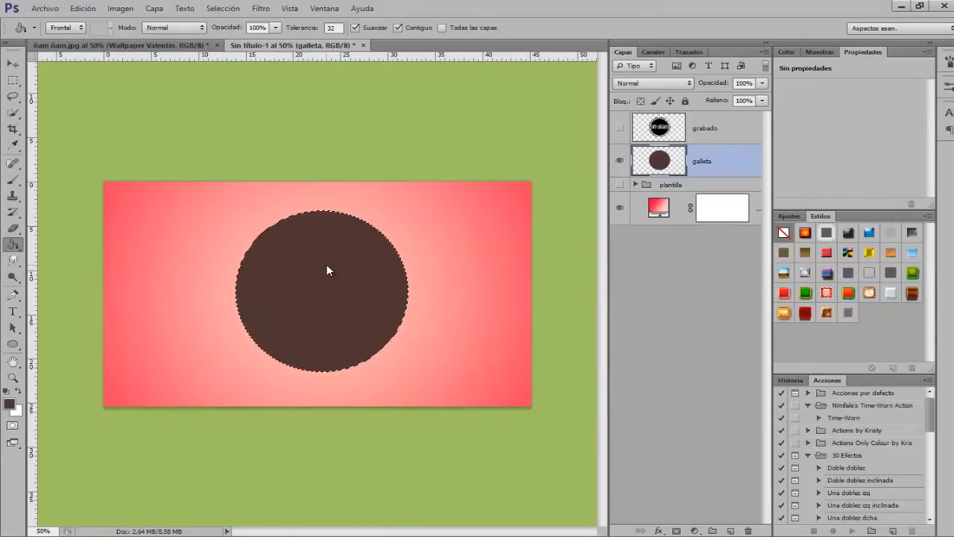
{"action": "key", "text": "ctrl+d"}
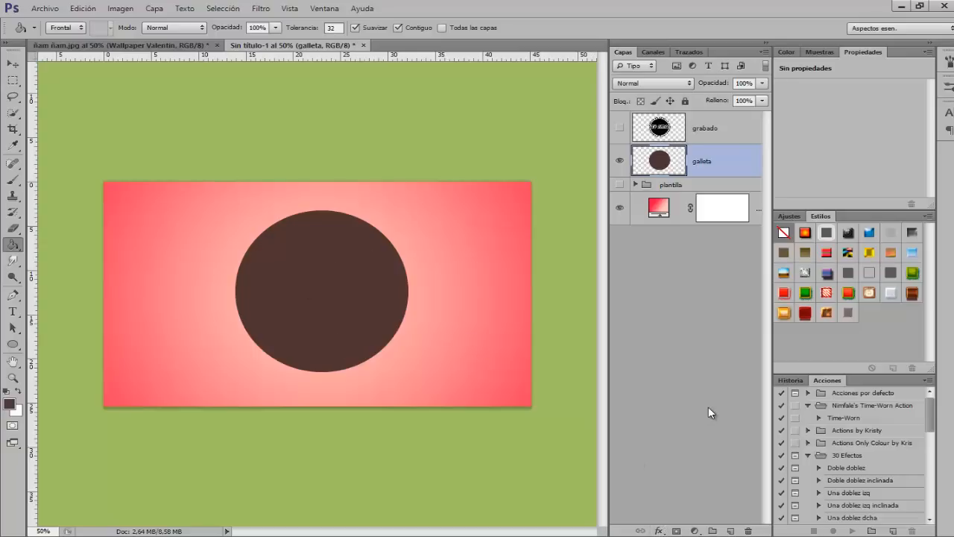
- Add a Pattern Overlay effect to the galleta layer using the Película granulada pattern
{"action": "left_click", "coordinate": [659, 530]}
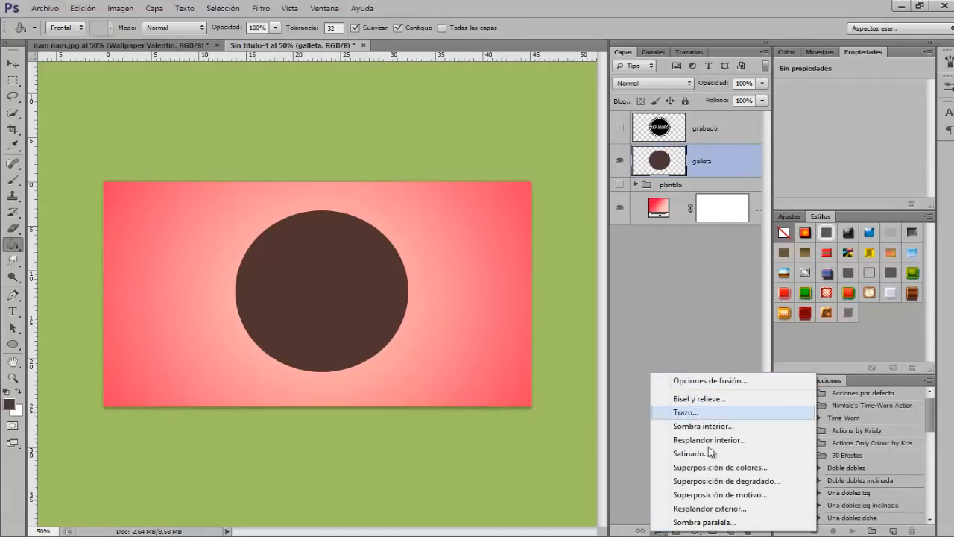
{"action": "left_click", "coordinate": [770, 495]}
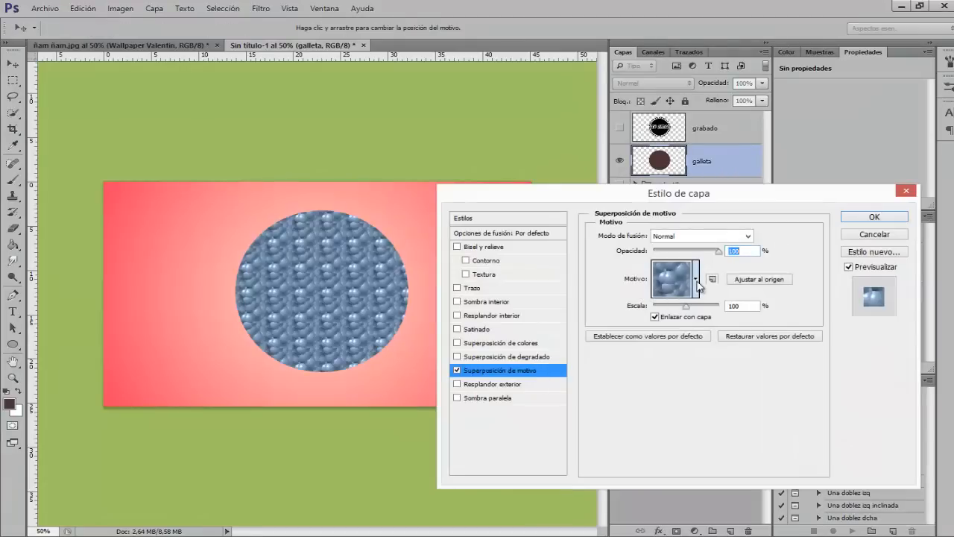
{"action": "left_click", "coordinate": [696, 279]}
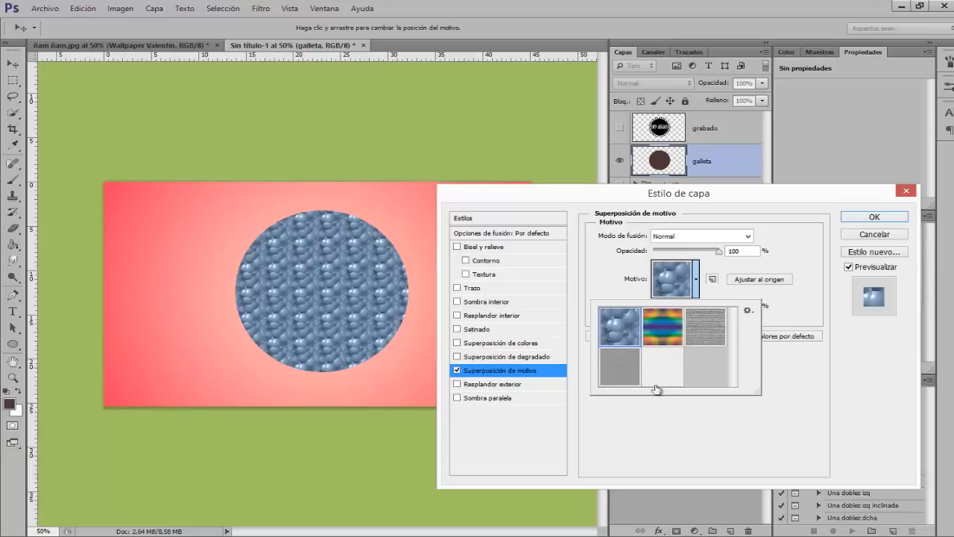
{"action": "left_click", "coordinate": [747, 311]}
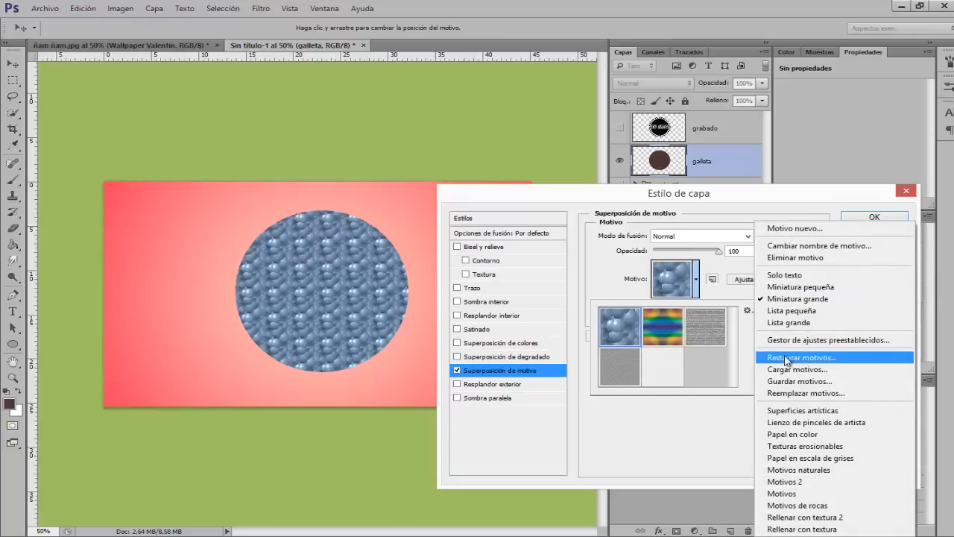
{"action": "left_click", "coordinate": [751, 315]}
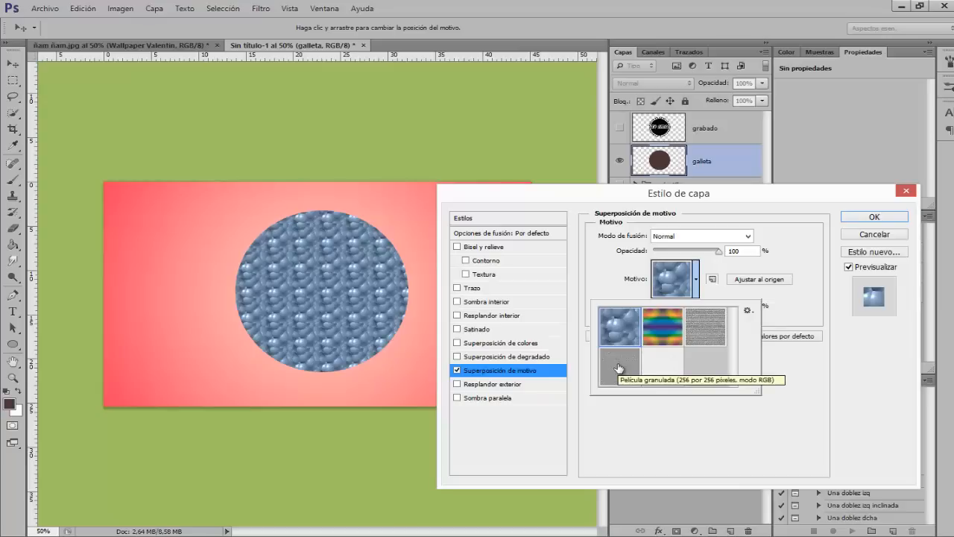
{"action": "left_click", "coordinate": [675, 326]}
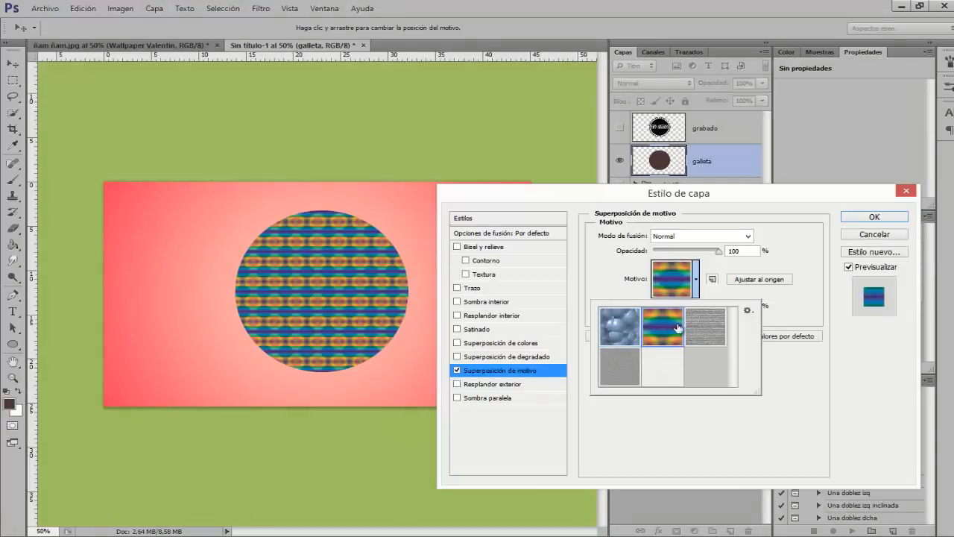
{"action": "left_click", "coordinate": [698, 327]}
{"action": "left_click", "coordinate": [618, 365]}
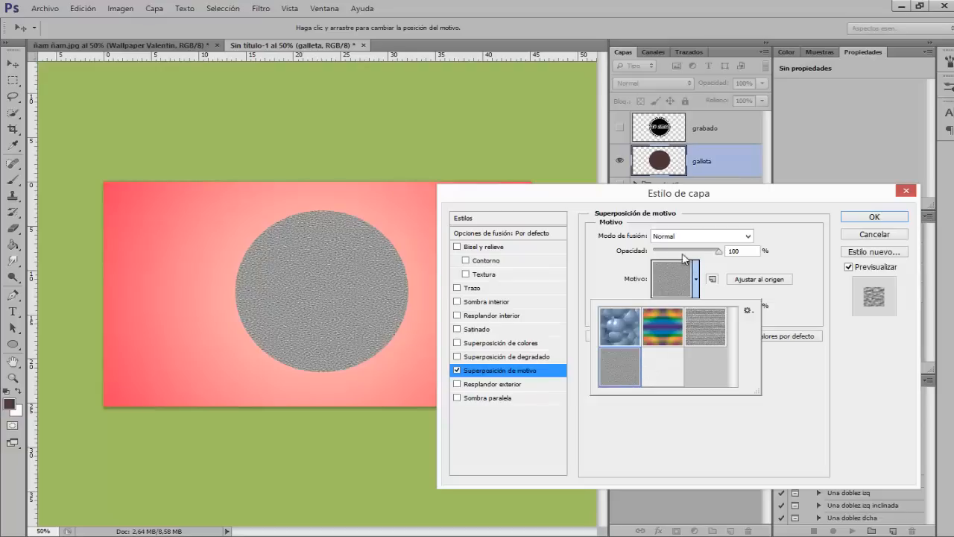
- Set the galleta layer's Pattern Overlay to the Luz suave blend mode at 40% opacity and apply it
{"action": "left_click", "coordinate": [665, 237]}
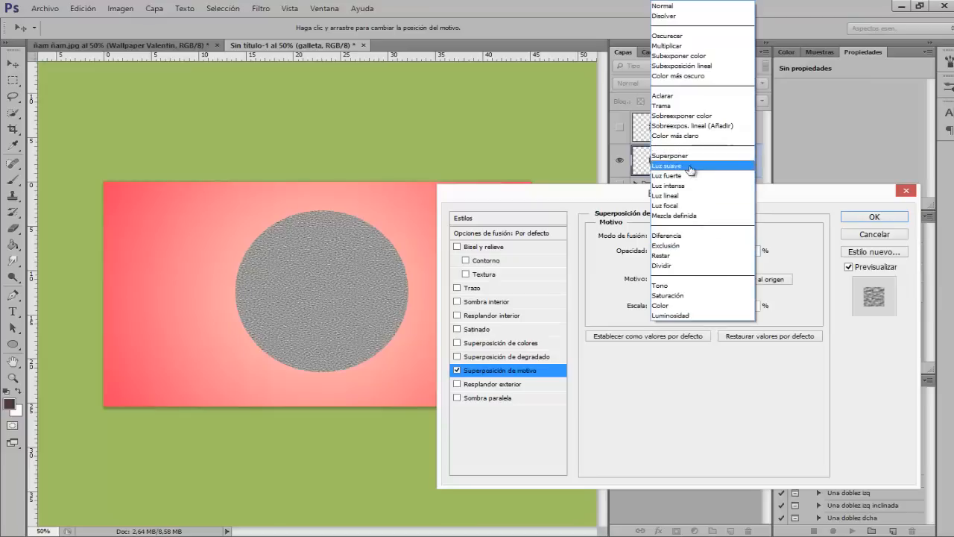
{"action": "left_click", "coordinate": [690, 169]}
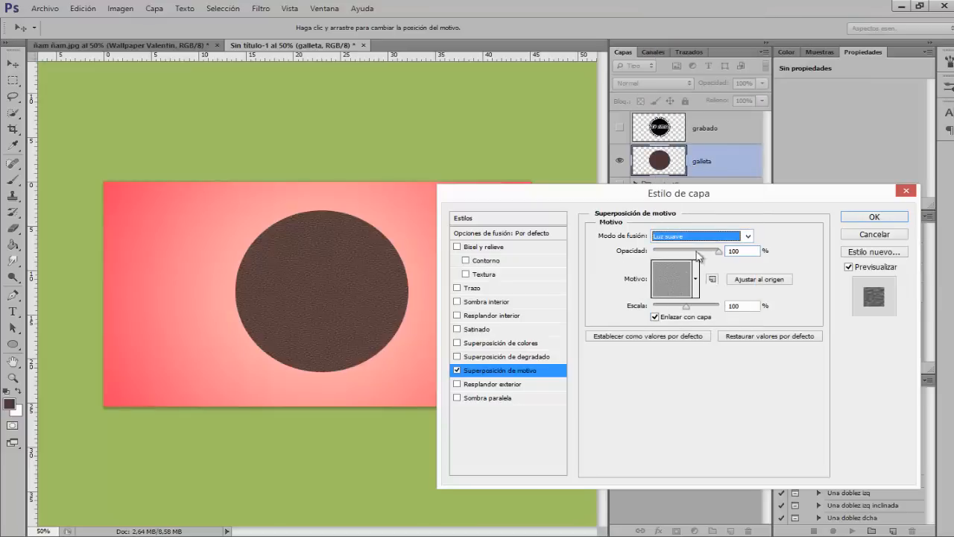
{"action": "double_click", "coordinate": [734, 251]}
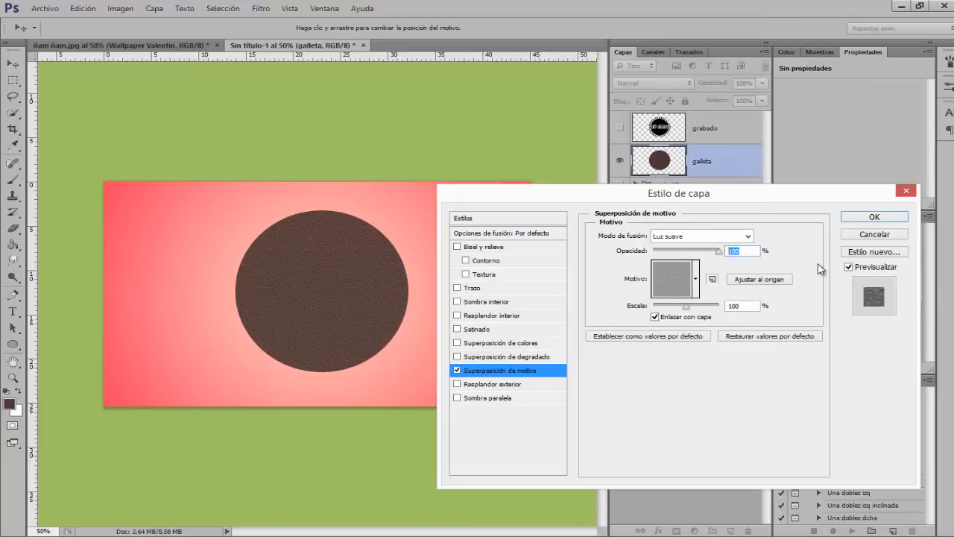
{"action": "type", "text": "40"}
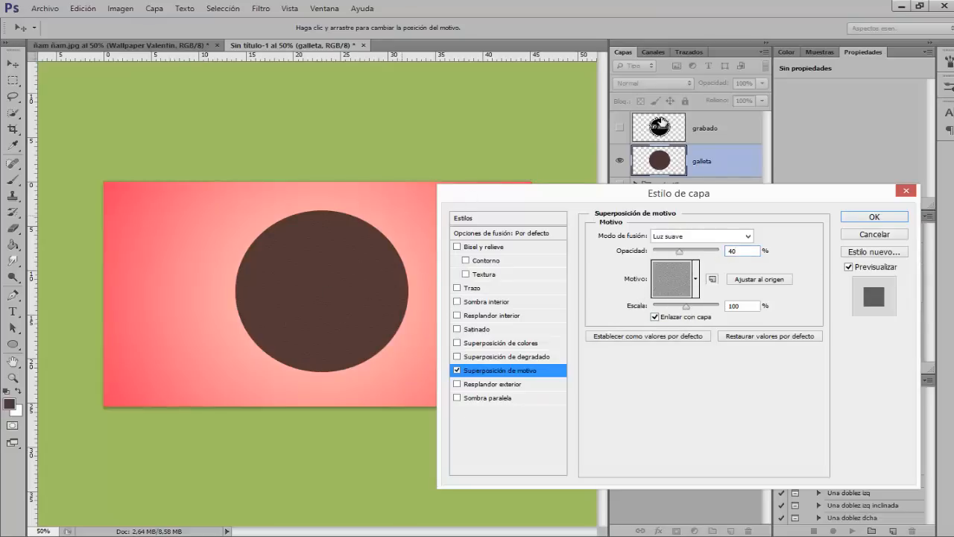
{"action": "left_click", "coordinate": [873, 217]}
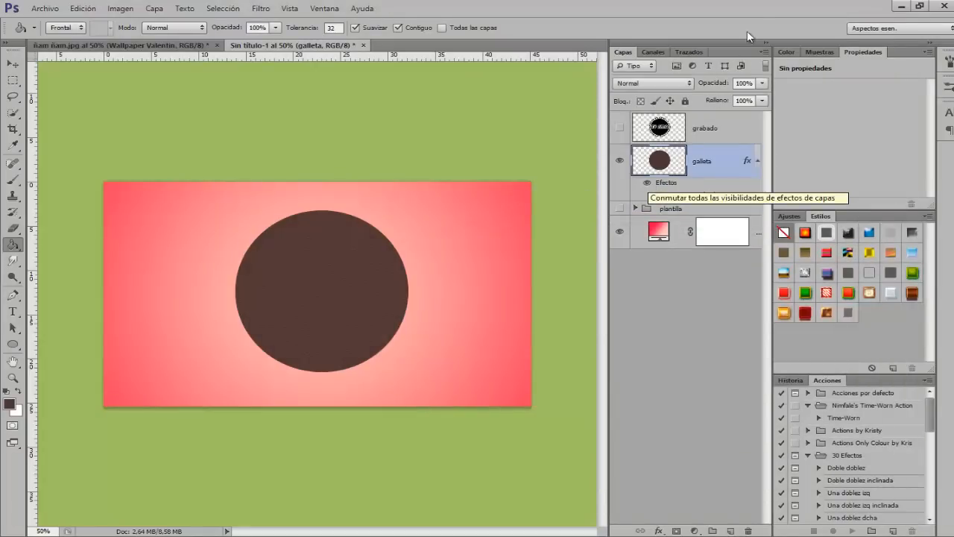
- Select the grabado layer and show it again above the galleta layer
{"action": "left_click", "coordinate": [737, 127]}
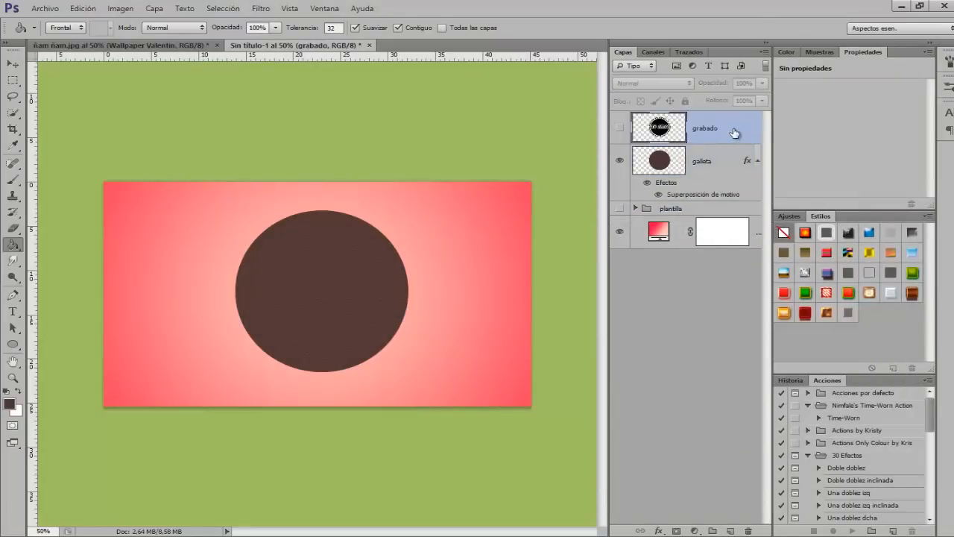
{"action": "left_click", "coordinate": [618, 130]}
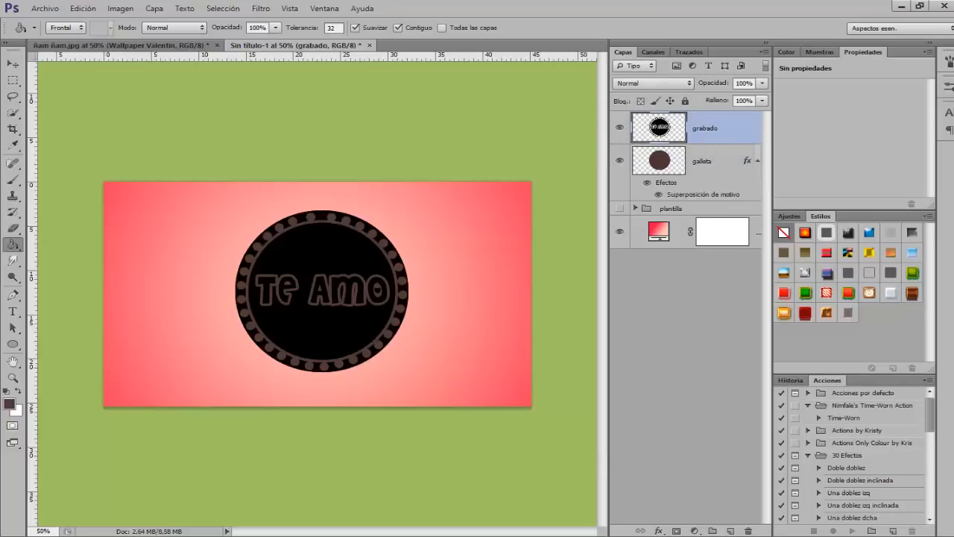
{"action": "left_click", "coordinate": [656, 531]}
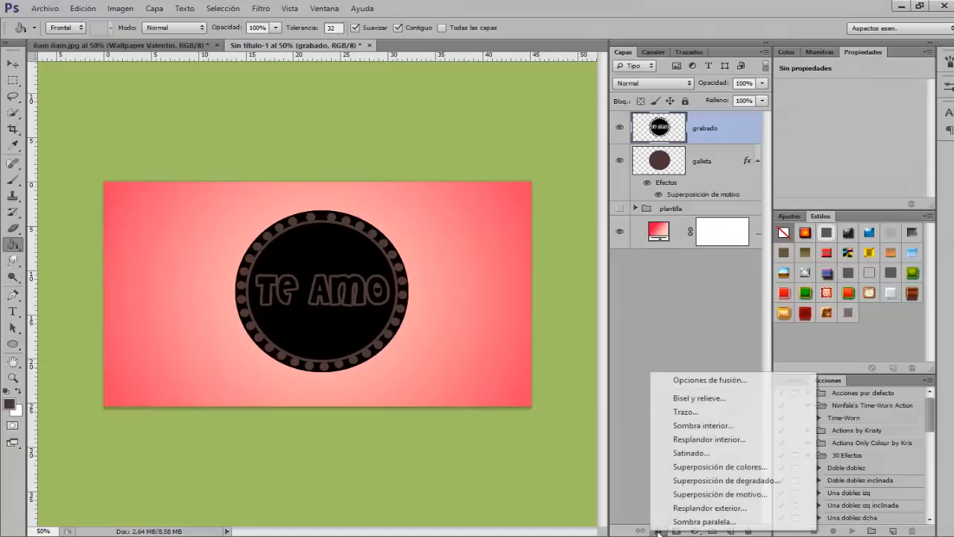
{"action": "left_click", "coordinate": [707, 380]}
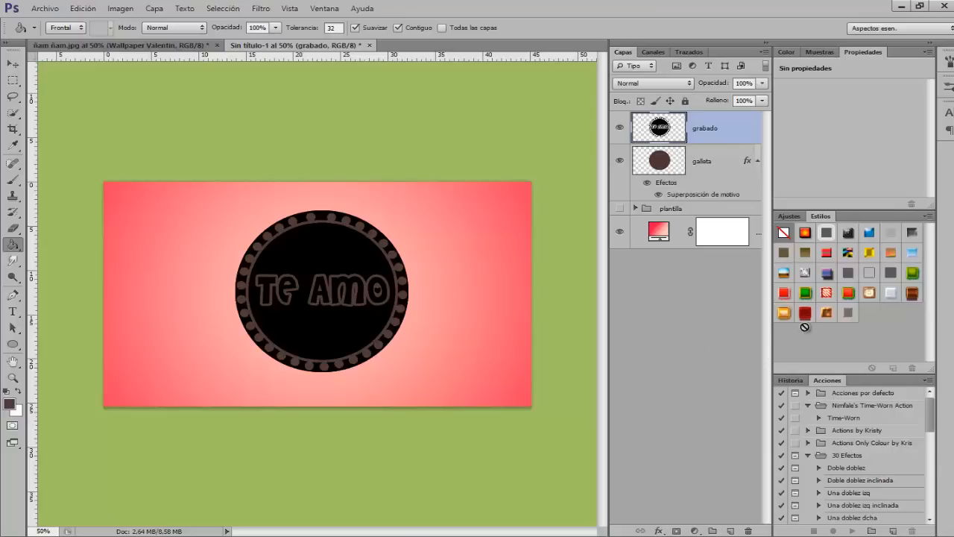
{"action": "left_click", "coordinate": [928, 216]}
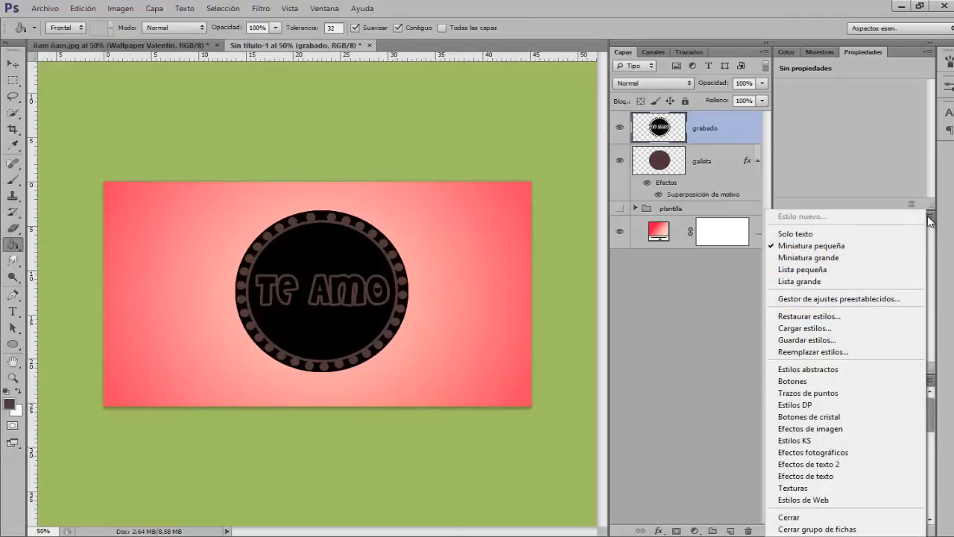
{"action": "left_click", "coordinate": [827, 328]}
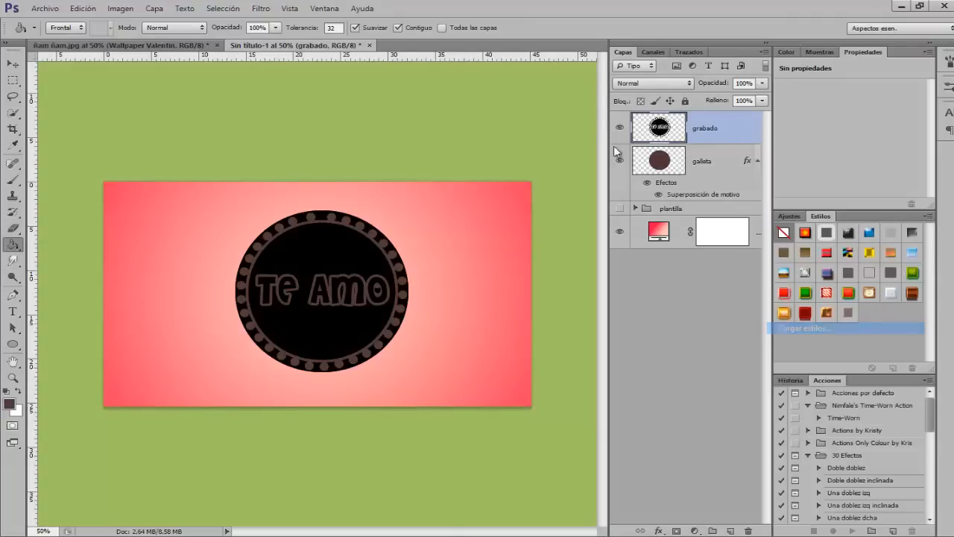
{"action": "key", "text": "Escape"}
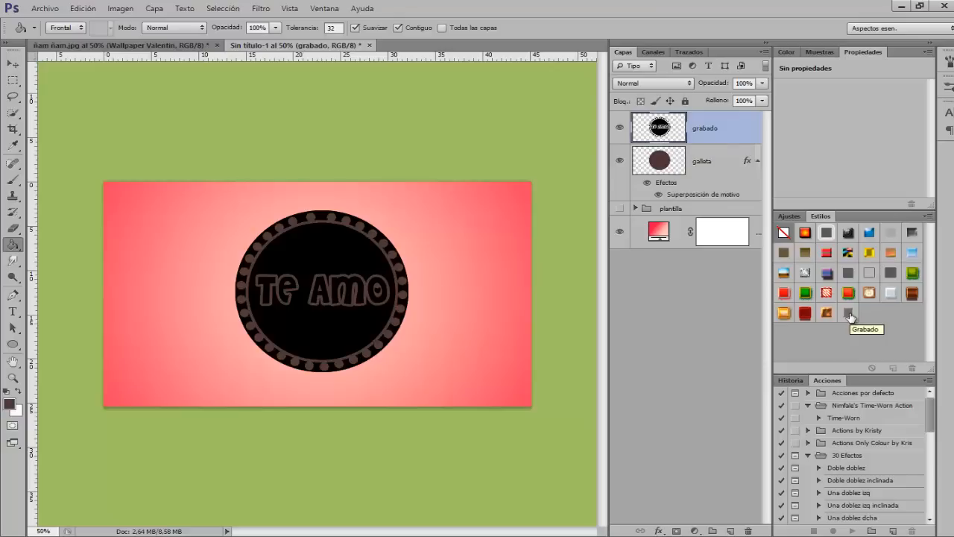
- Apply the Grabado preset style to the grabado layer and set its bevel depth to 103%
{"action": "left_click", "coordinate": [848, 313]}
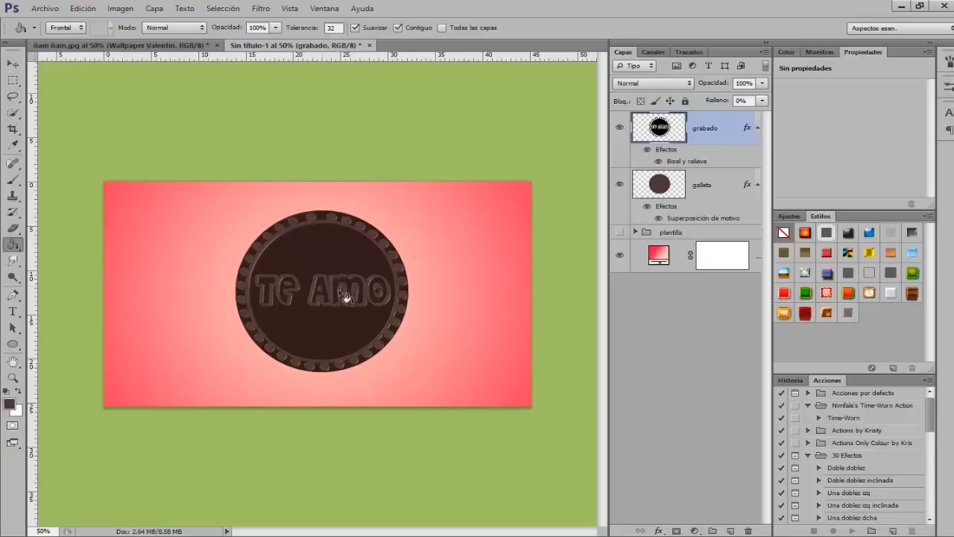
{"action": "double_click", "coordinate": [704, 161]}
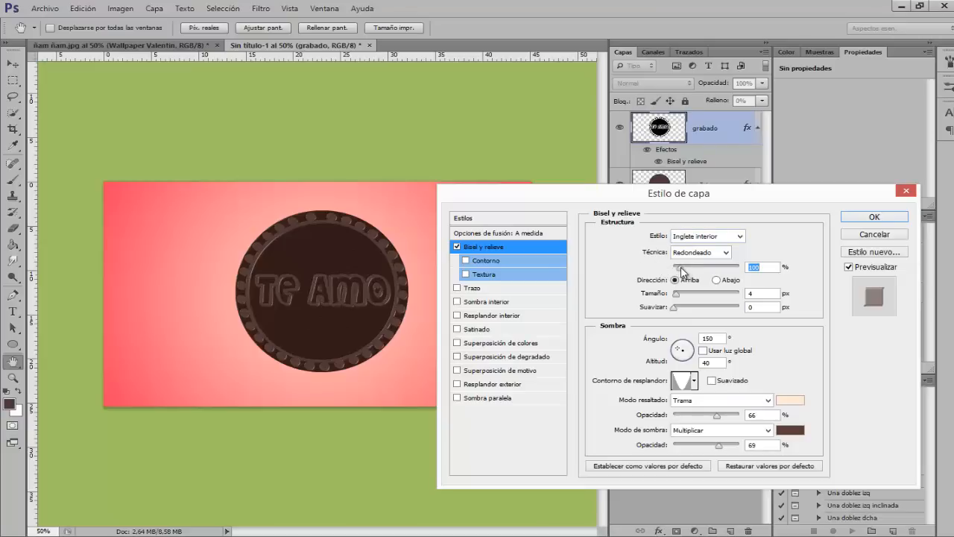
{"action": "left_click_drag", "start_coordinate": [681, 268], "coordinate": [680, 271]}
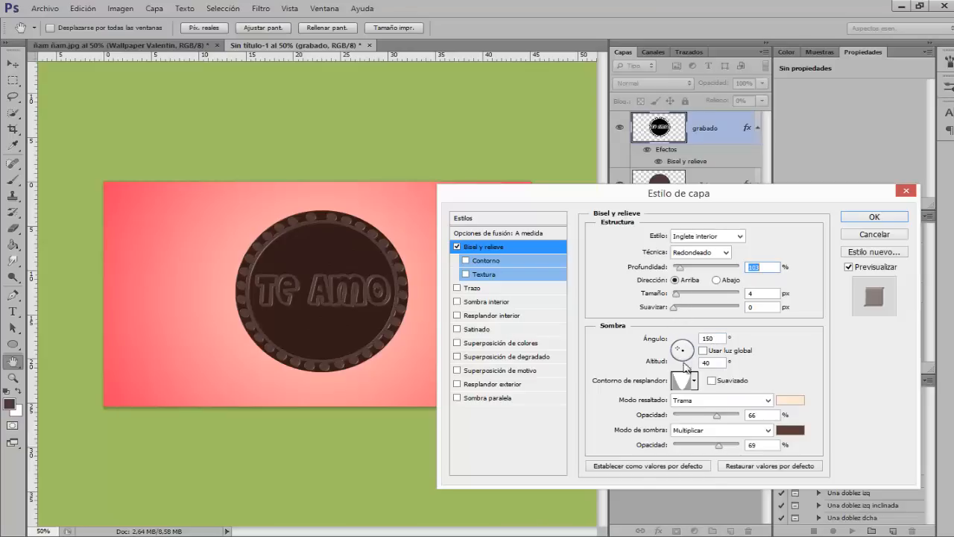
{"action": "left_click", "coordinate": [695, 382]}
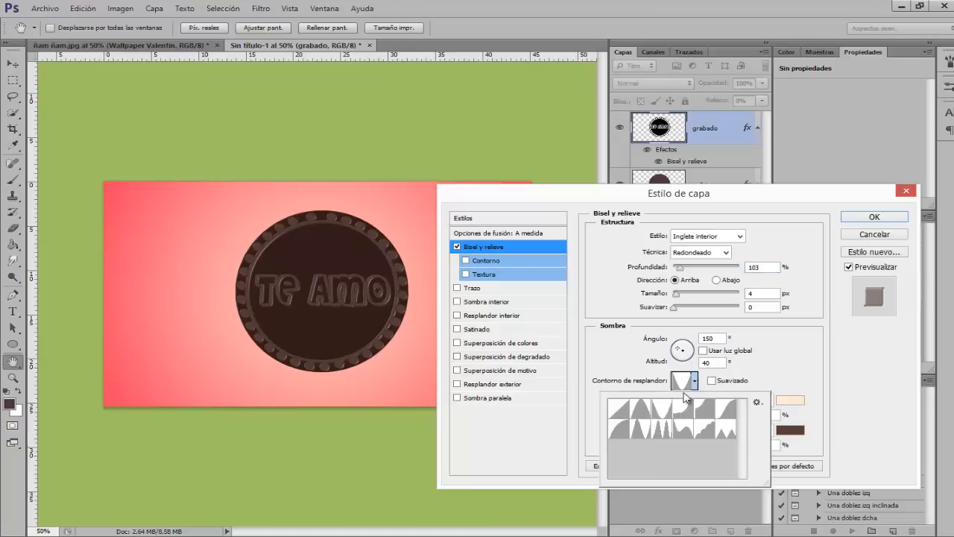
{"action": "left_click", "coordinate": [771, 374]}
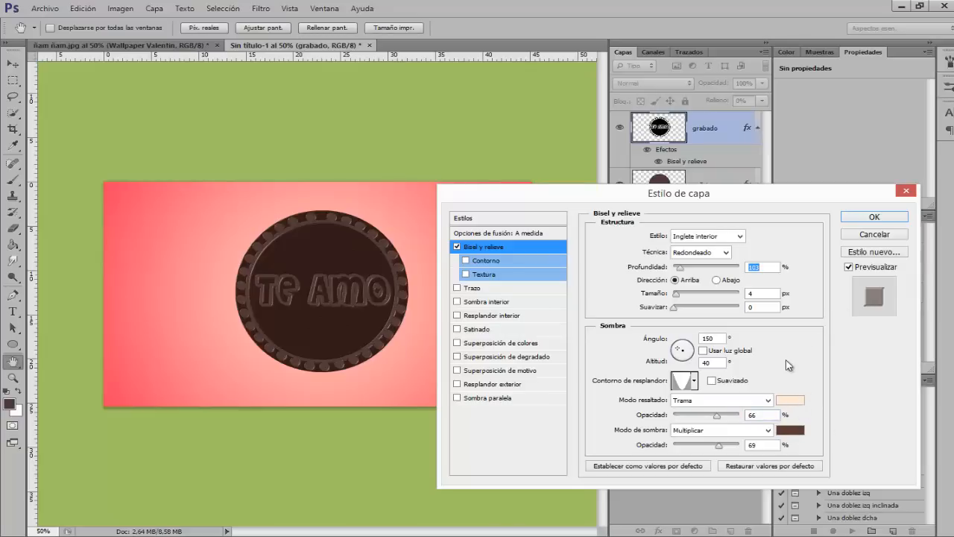
{"action": "left_click", "coordinate": [876, 216]}
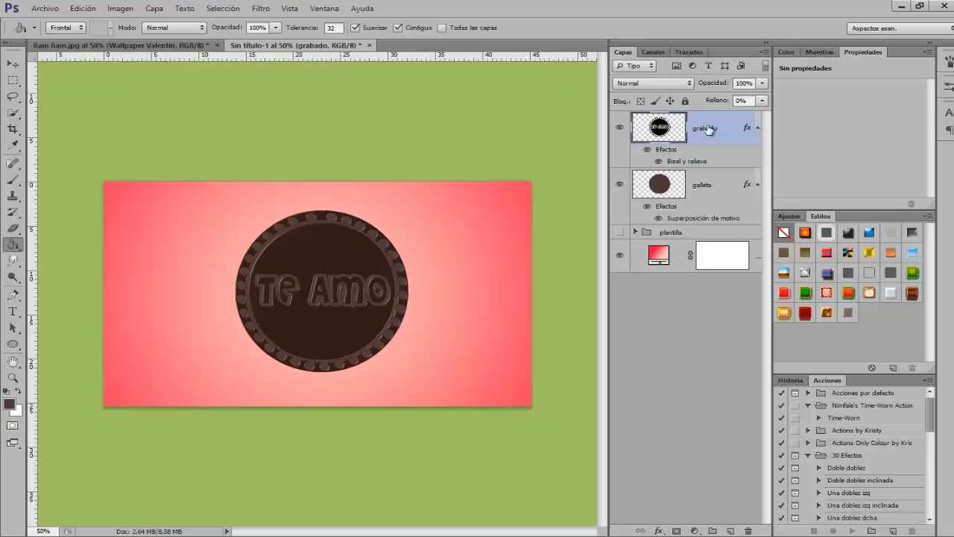
- Select the grabado and galleta layers together and distort them in perspective, narrowing the far edge and widening the base to about 134% width
{"action": "left_click", "coordinate": [705, 186], "text": "ctrl"}
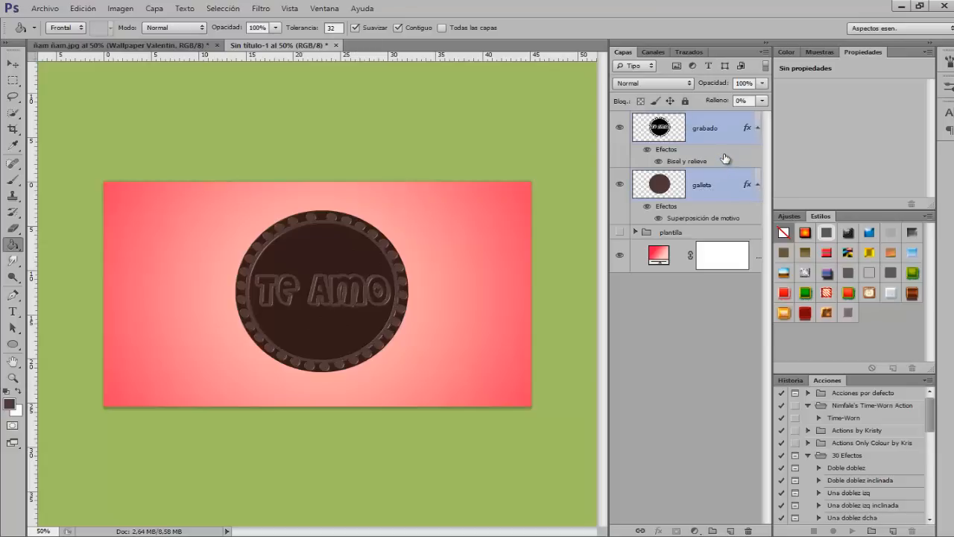
{"action": "key", "text": "ctrl+t"}
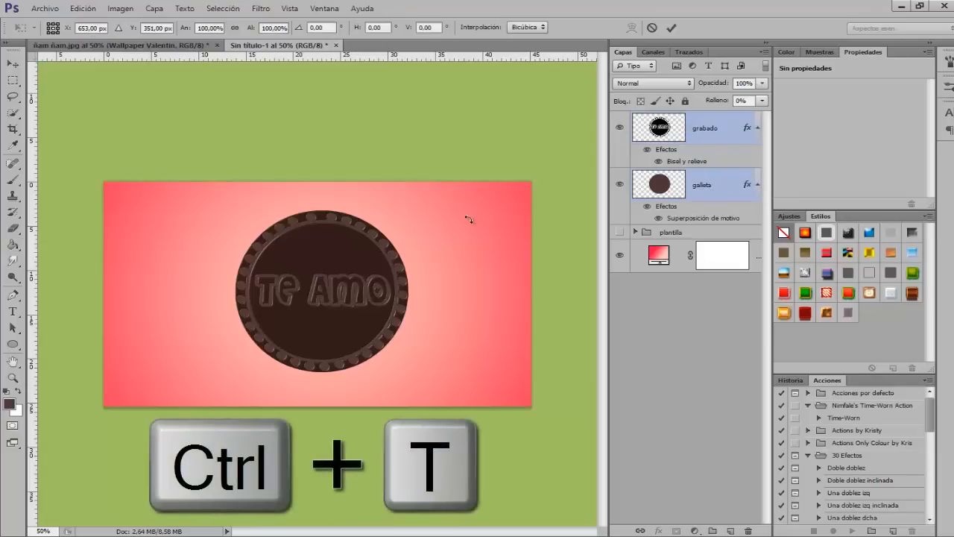
{"action": "right_click", "coordinate": [346, 257]}
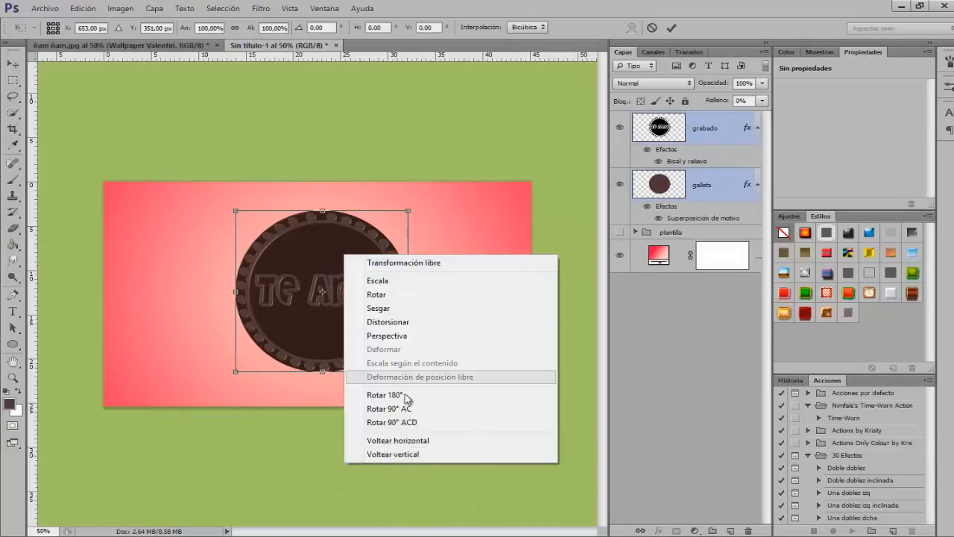
{"action": "left_click", "coordinate": [400, 336]}
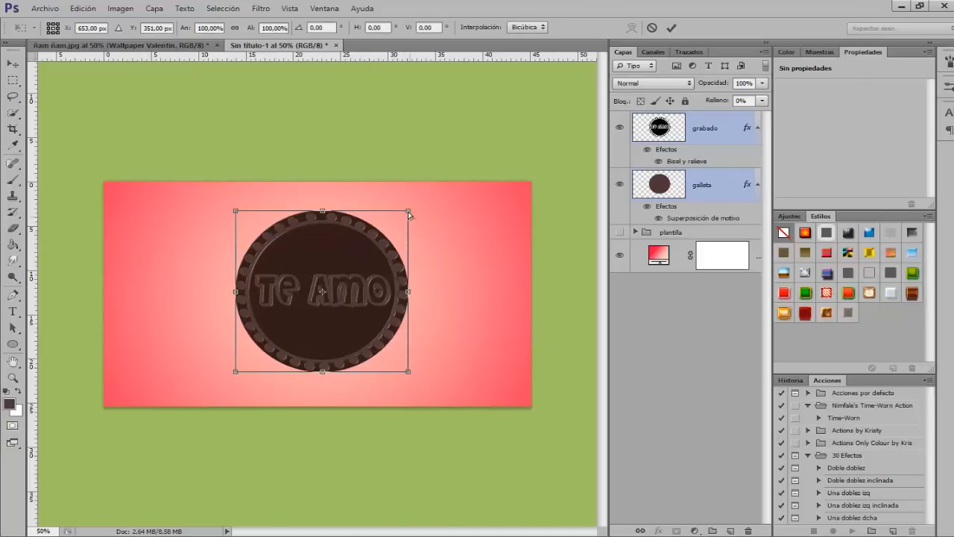
{"action": "left_click_drag", "start_coordinate": [405, 212], "coordinate": [395, 212]}
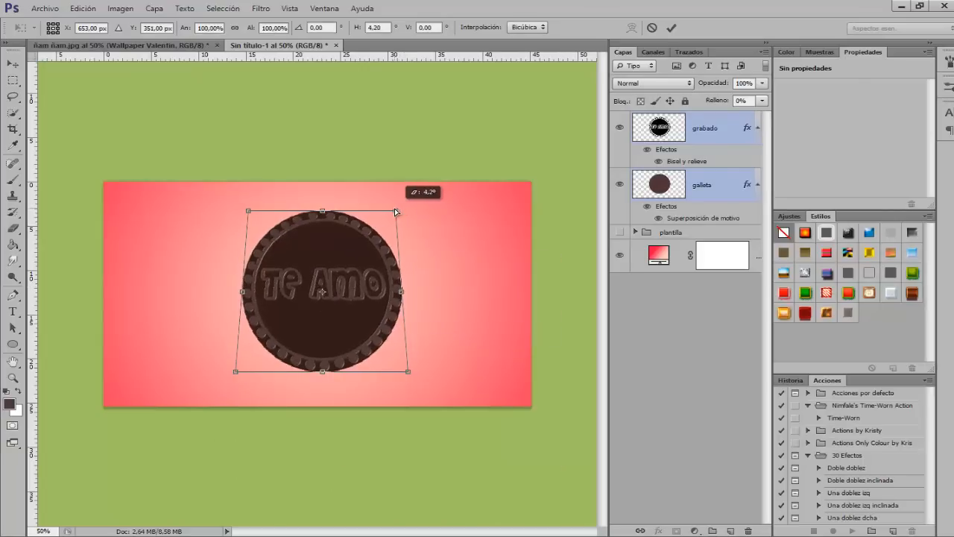
{"action": "left_click_drag", "start_coordinate": [411, 374], "coordinate": [433, 367]}
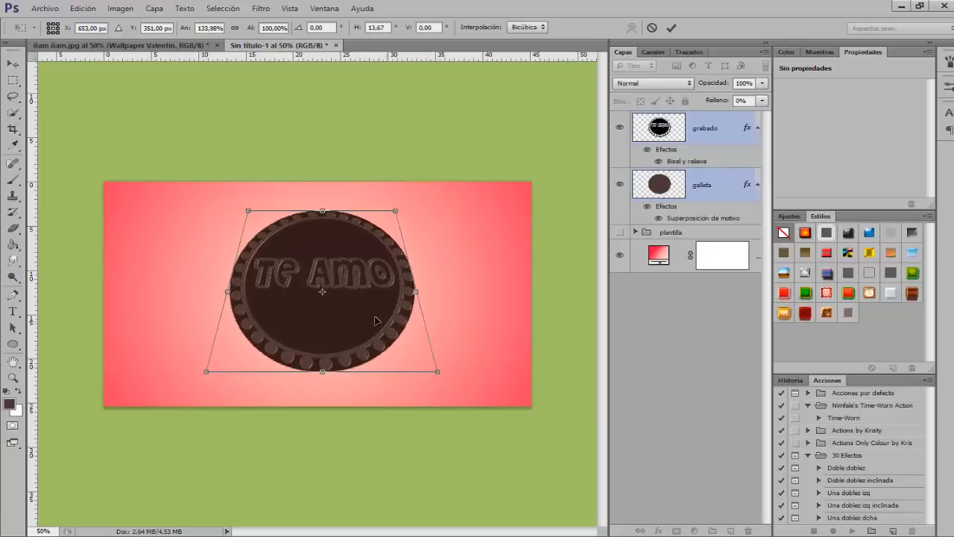
- Flatten the cookie to about 92% height with Free Transform, scale it down, move it slightly upward and apply the transformation
{"action": "right_click", "coordinate": [376, 317]}
{"action": "left_click", "coordinate": [418, 342]}
{"action": "left_click_drag", "start_coordinate": [323, 212], "coordinate": [322, 223]}
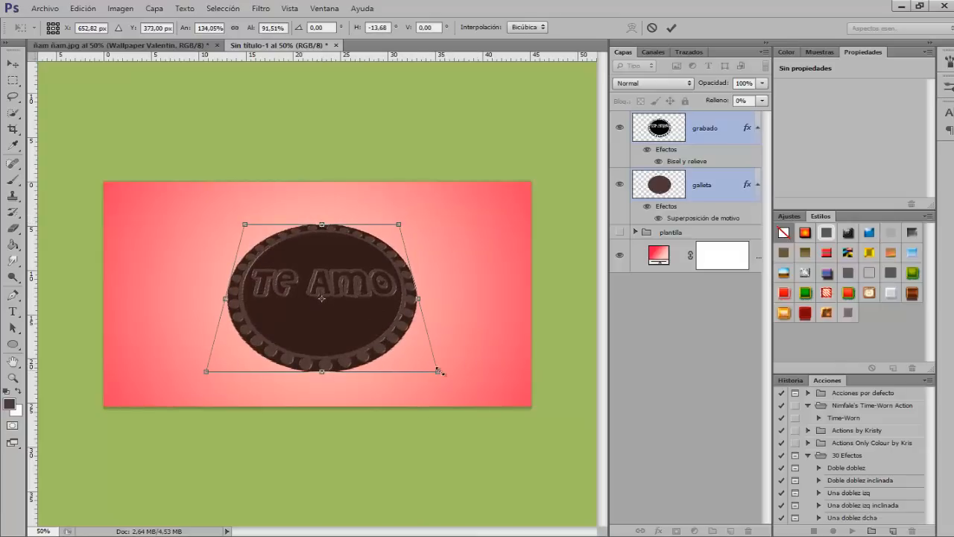
{"action": "left_click_drag", "start_coordinate": [438, 370], "coordinate": [412, 338]}
{"action": "left_click_drag", "start_coordinate": [334, 310], "coordinate": [338, 301]}
{"action": "key", "text": "Return"}
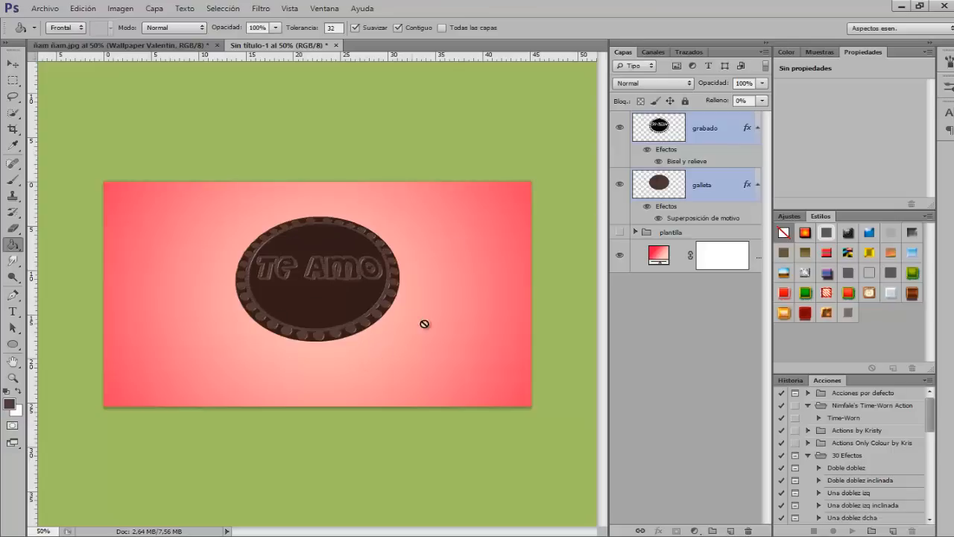
- Load the galleta layer's outline as a selection and shift only the selection straight down to Y 347 px
{"action": "left_click", "coordinate": [704, 187]}
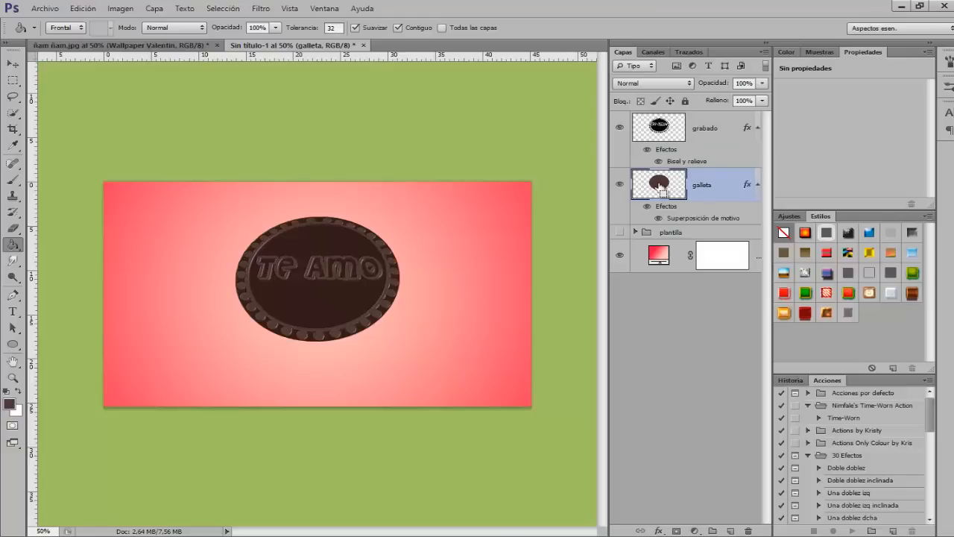
{"action": "left_click", "coordinate": [659, 186], "text": "ctrl"}
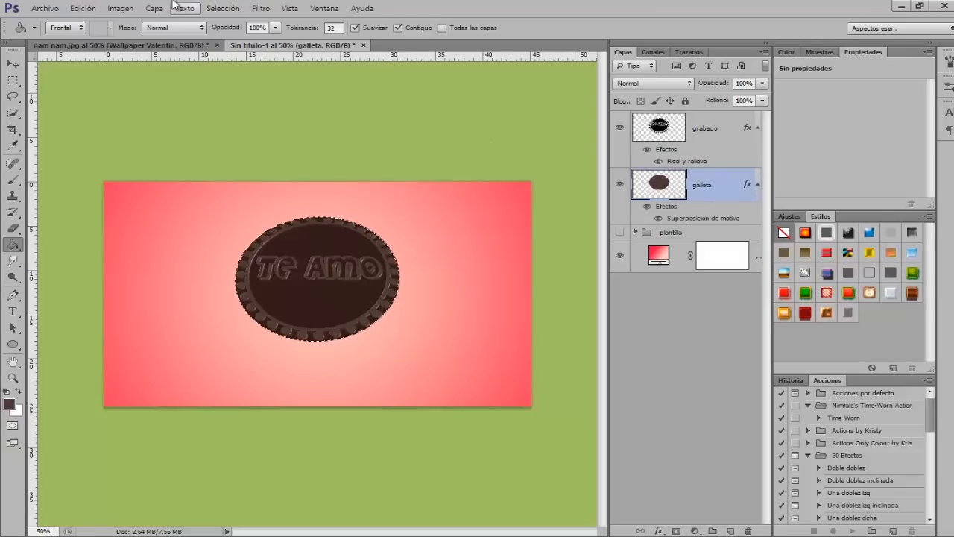
{"action": "left_click", "coordinate": [223, 9]}
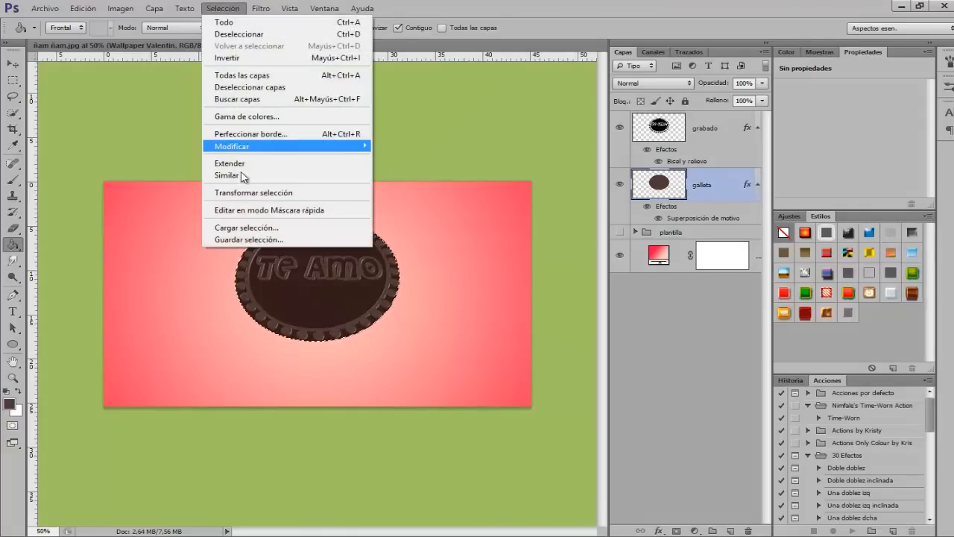
{"action": "left_click", "coordinate": [246, 193]}
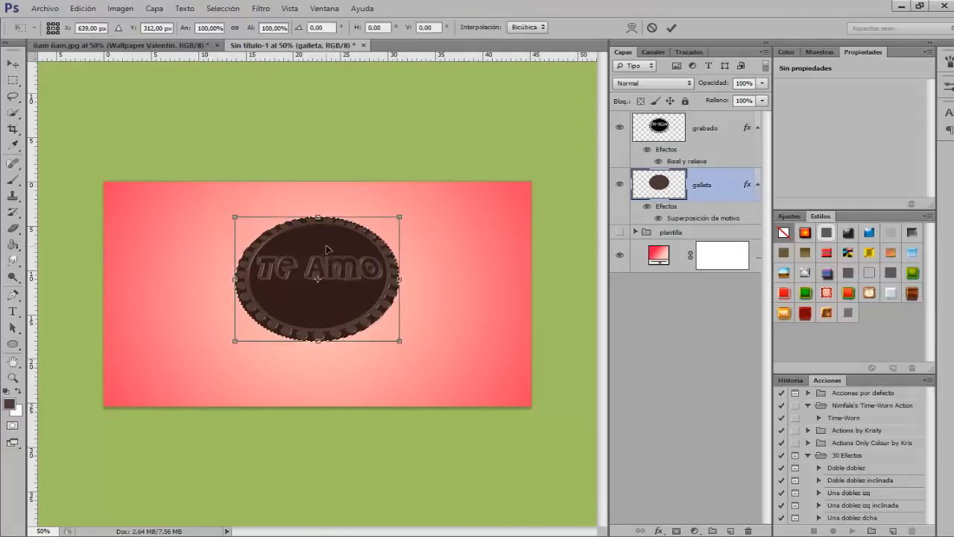
{"action": "left_click_drag", "start_coordinate": [325, 247], "coordinate": [337, 258]}
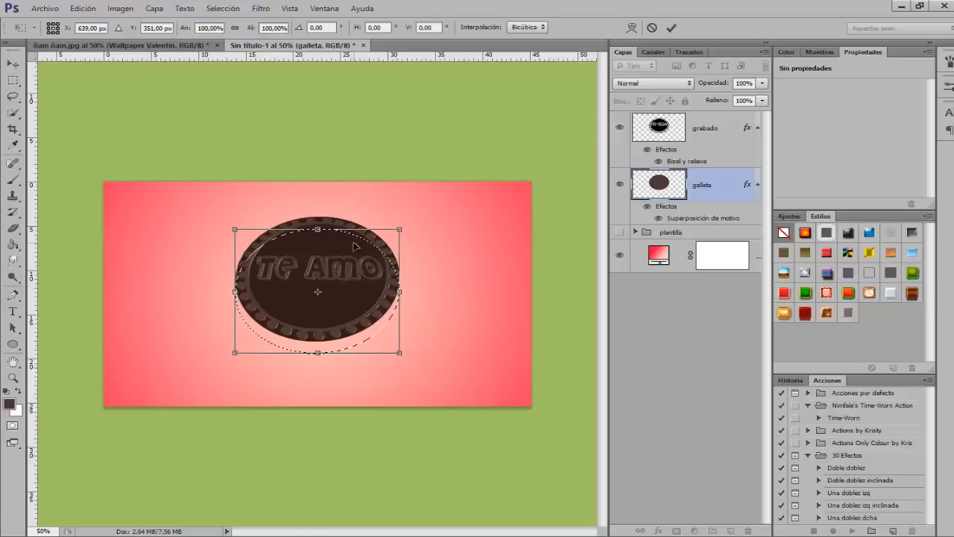
{"action": "key", "text": "Up"}
{"action": "key", "text": "Up"}
{"action": "key", "text": "Up"}
{"action": "key", "text": "Up"}
{"action": "key", "text": "Up"}
{"action": "key", "text": "Up"}
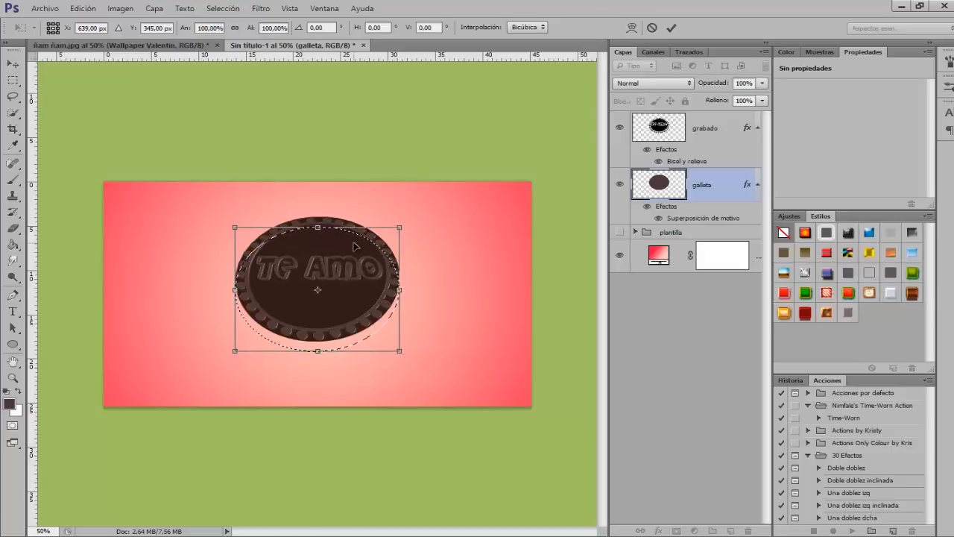
{"action": "key", "text": "Down"}
{"action": "key", "text": "Down"}
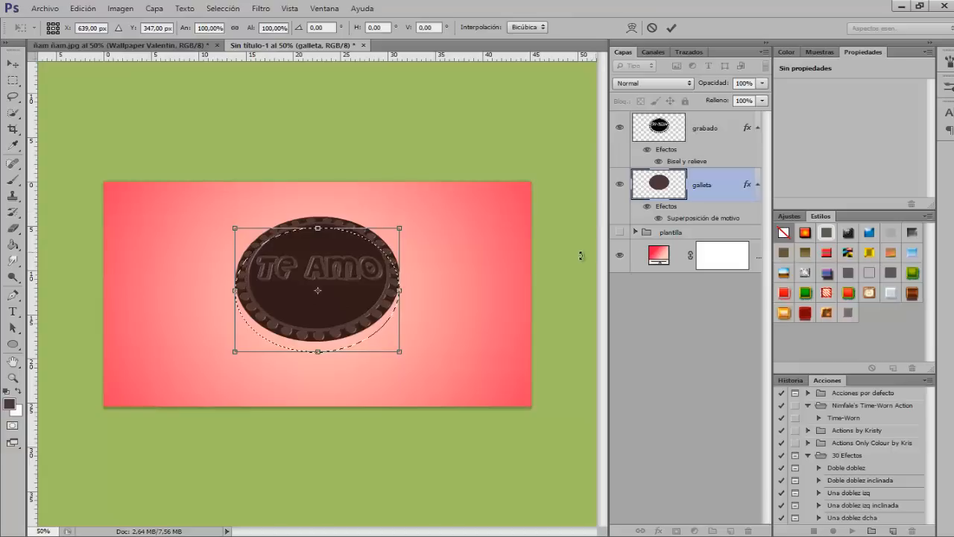
{"action": "key", "text": "Return"}
- Create a new layer named abajo between the galleta layer and the plantilla group
{"action": "key", "text": "g"}
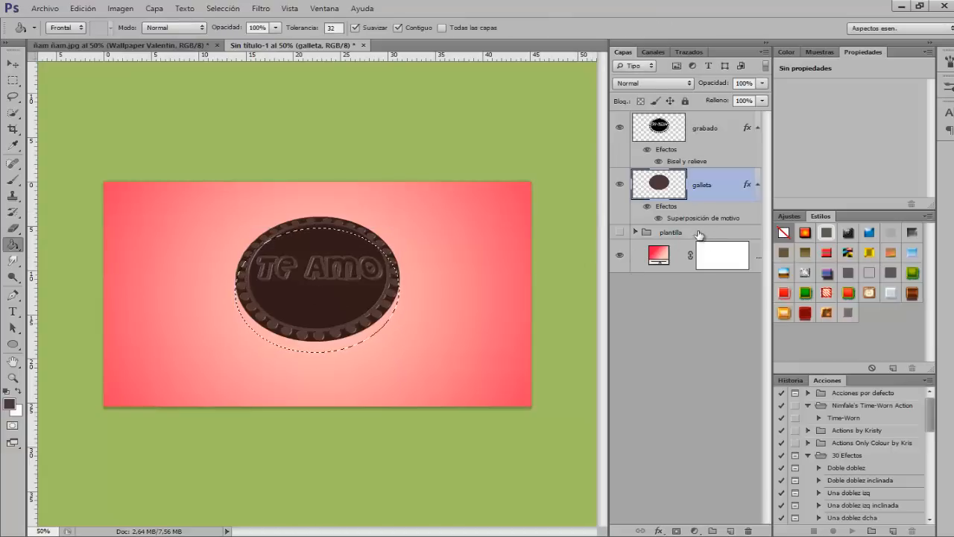
{"action": "left_click", "coordinate": [698, 234]}
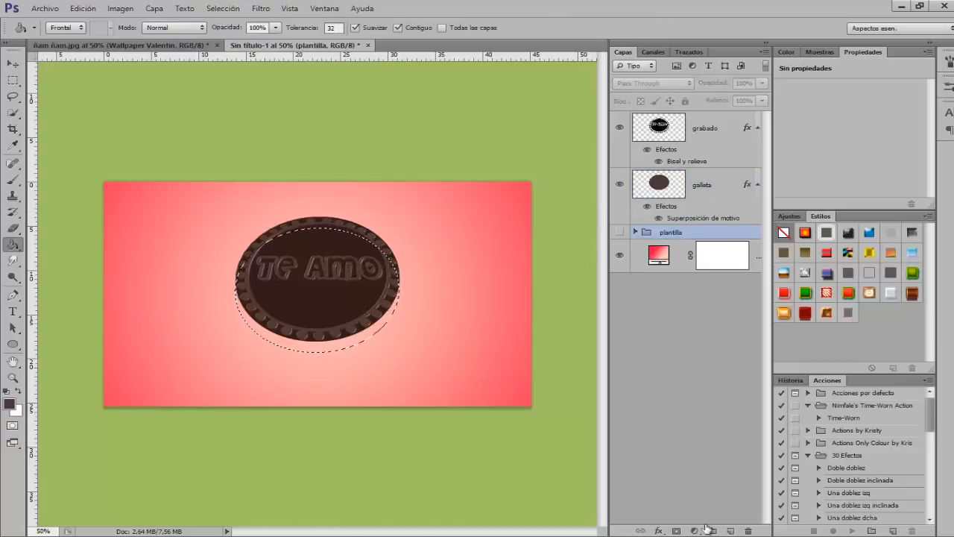
{"action": "left_click", "coordinate": [730, 530]}
{"action": "double_click", "coordinate": [708, 242]}
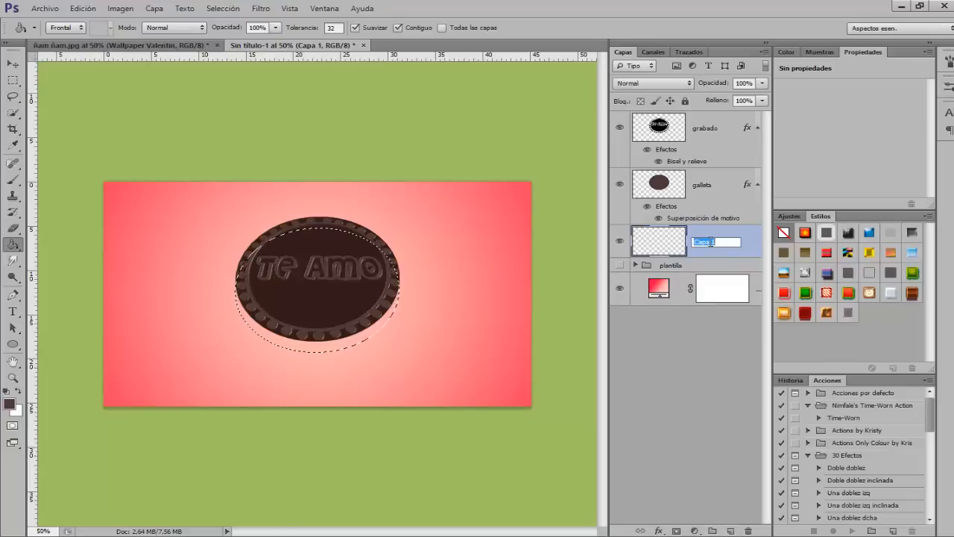
{"action": "type", "text": "abajo"}
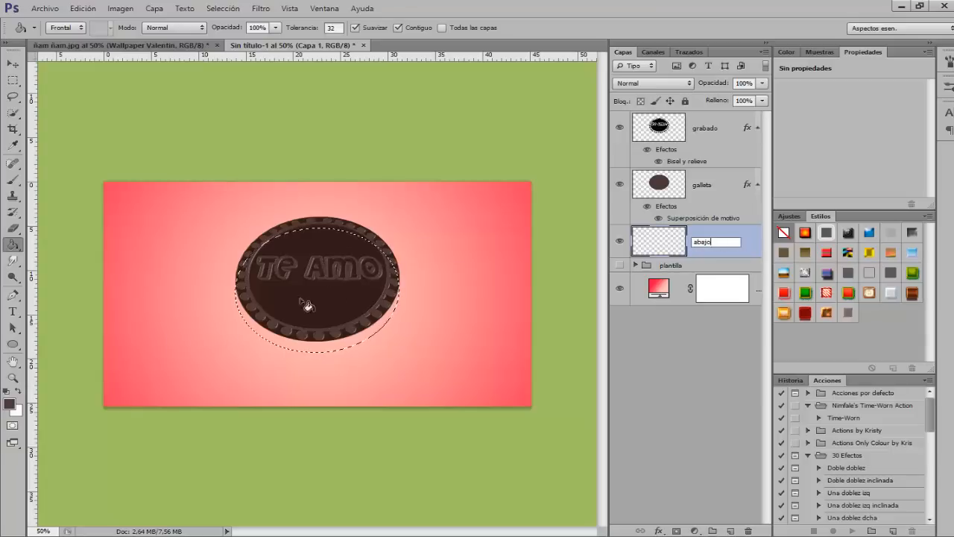
- Set the foreground colour to dark brown 3b2e2c and fill the selection on the abajo layer with the Paint Bucket
{"action": "left_click", "coordinate": [9, 403]}
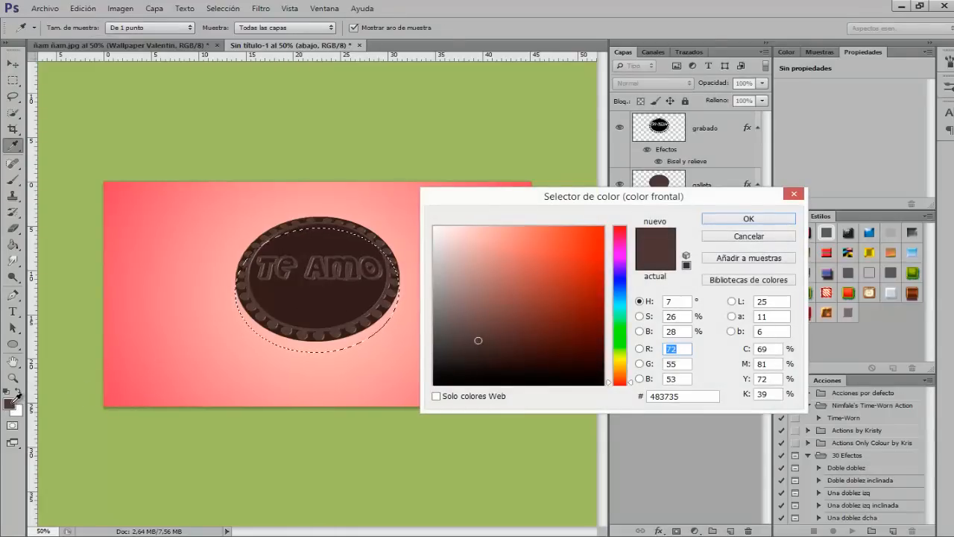
{"action": "left_click", "coordinate": [477, 348]}
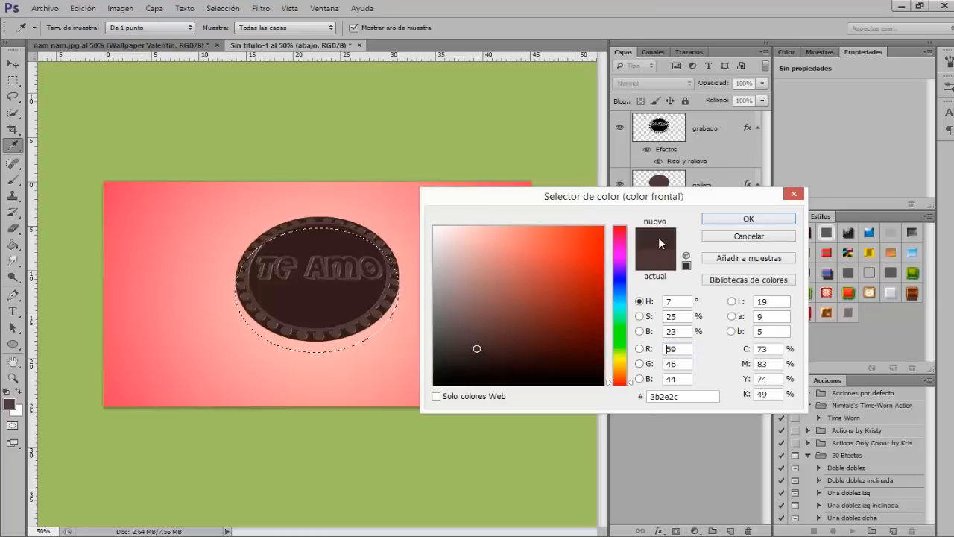
{"action": "left_click", "coordinate": [752, 221]}
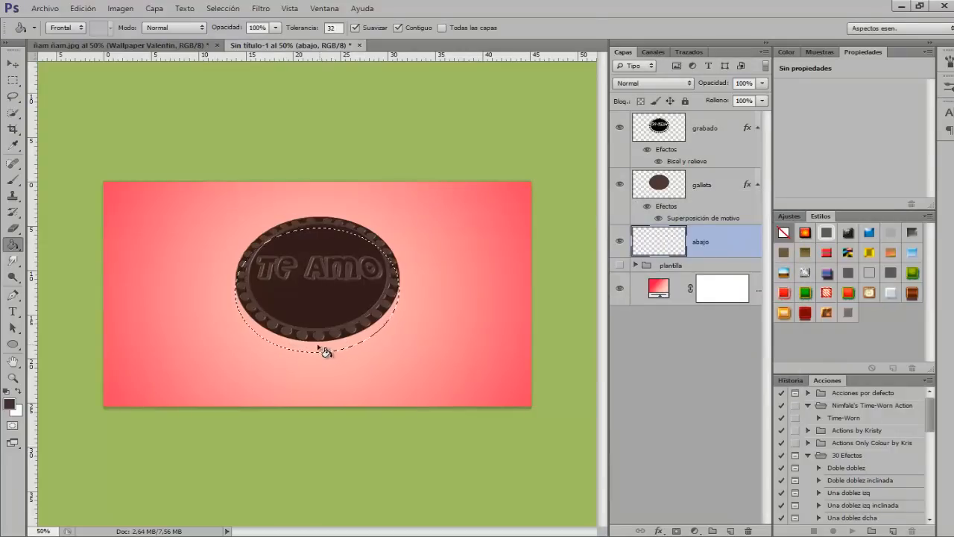
{"action": "left_click", "coordinate": [305, 304]}
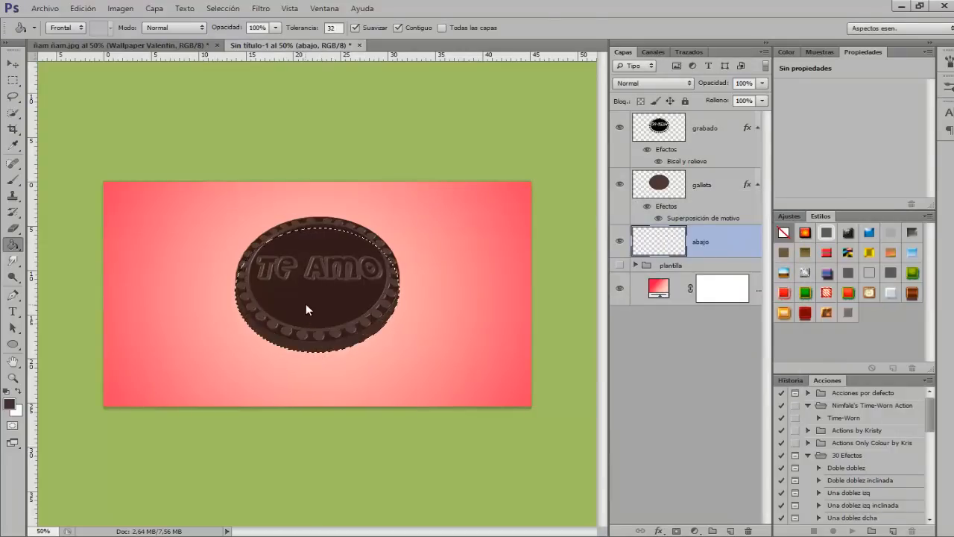
- Deselect and copy the galleta layer's Pattern Overlay effect onto the abajo layer
{"action": "key", "text": "ctrl+d"}
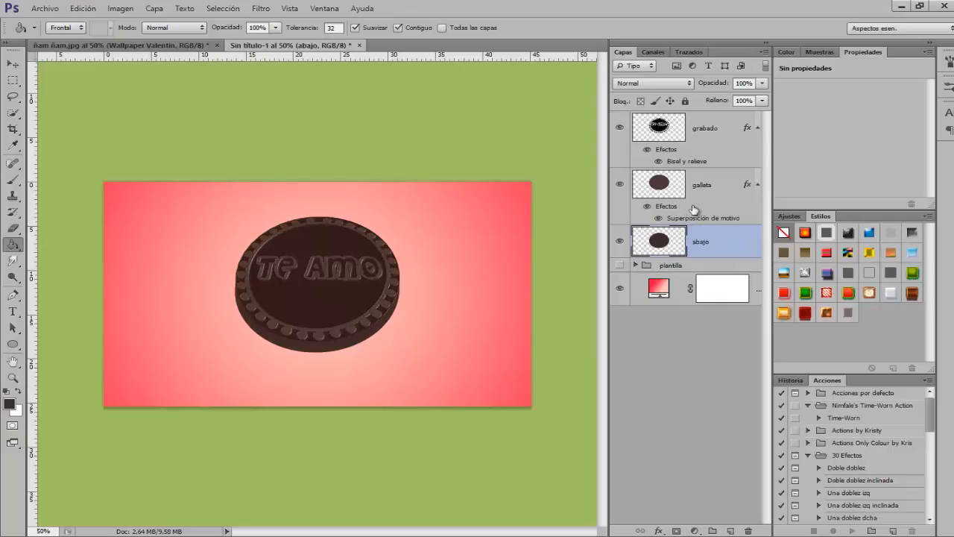
{"action": "key", "text": "alt"}
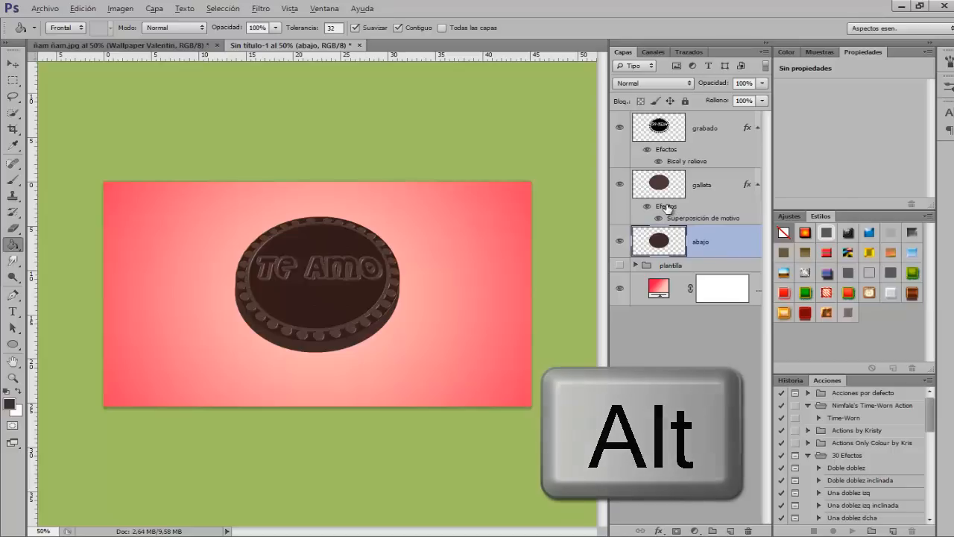
{"action": "left_click_drag", "start_coordinate": [666, 210], "coordinate": [708, 246]}
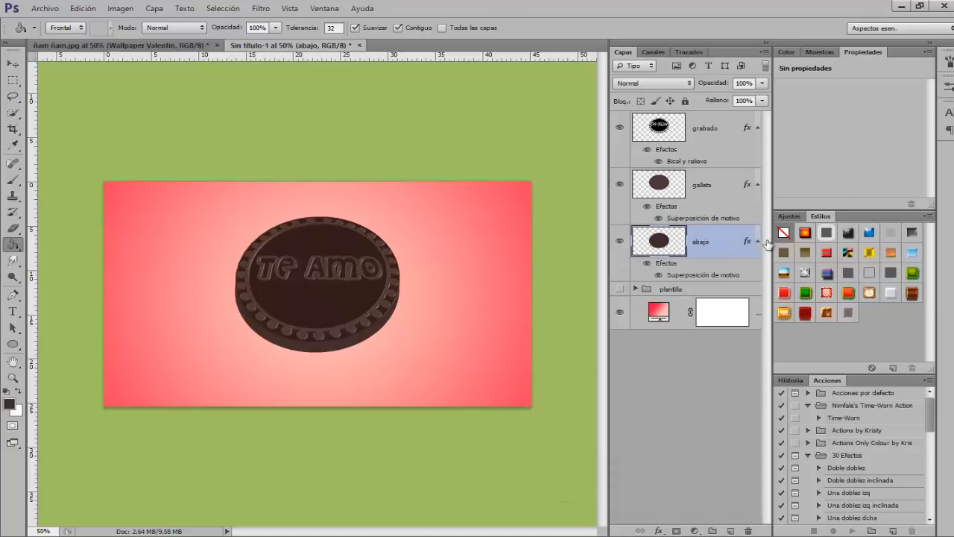
- Load the abajo layer's outline as a selection and move only the selection up to Y 329 px
{"action": "left_click", "coordinate": [661, 243], "text": "ctrl"}
{"action": "left_click", "coordinate": [223, 9]}
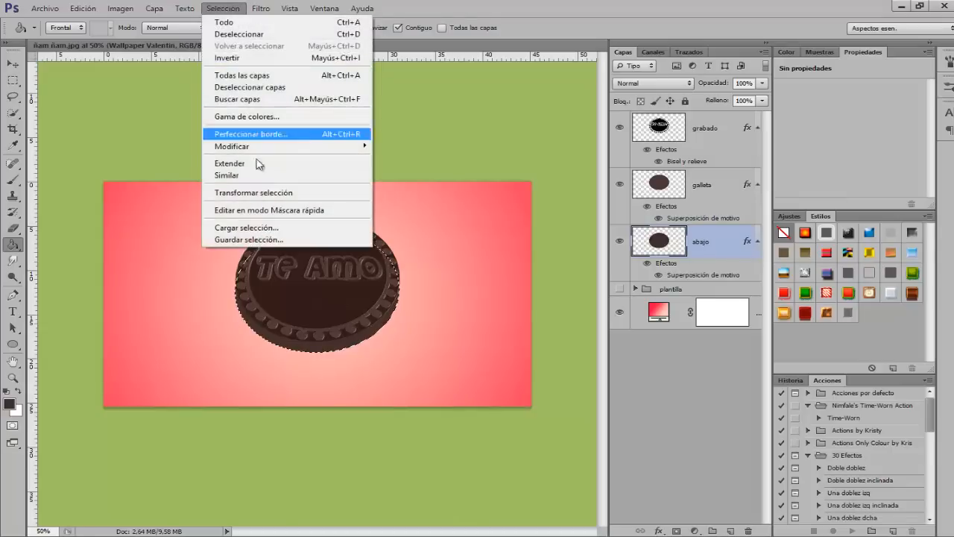
{"action": "left_click", "coordinate": [336, 191]}
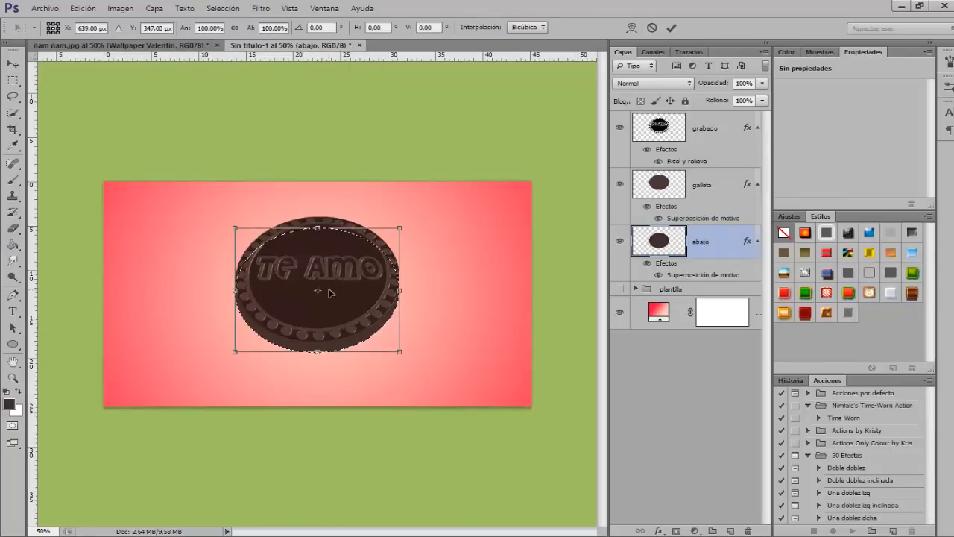
{"action": "key", "text": "Up"}
{"action": "key", "text": "Up"}
{"action": "key", "text": "Up"}
{"action": "key", "text": "Up"}
{"action": "key", "text": "Up"}
{"action": "key", "text": "Up"}
{"action": "key", "text": "Up"}
{"action": "key", "text": "Up"}
{"action": "key", "text": "Up"}
{"action": "key", "text": "Up"}
{"action": "key", "text": "Up"}
{"action": "key", "text": "Up"}
{"action": "key", "text": "Up"}
{"action": "key", "text": "Up"}
{"action": "key", "text": "Up"}
{"action": "key", "text": "Up"}
{"action": "key", "text": "Up"}
{"action": "key", "text": "Up"}
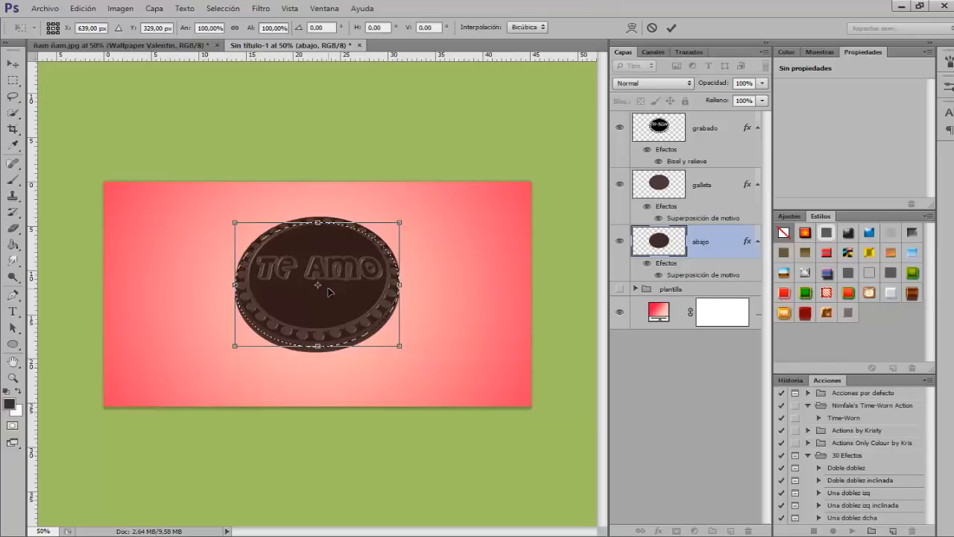
{"action": "key", "text": "g"}
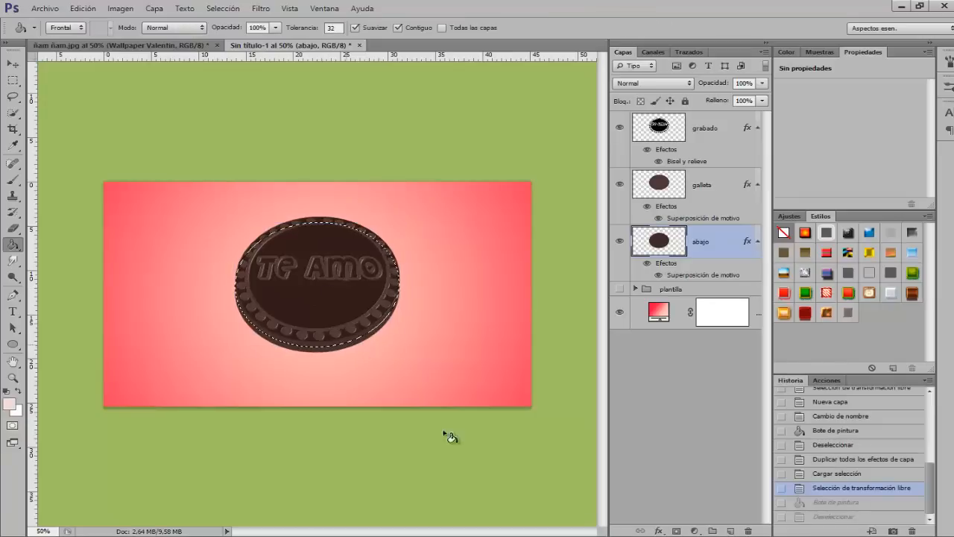
- Create a new layer named relleno between the galleta and abajo layers
{"action": "left_click", "coordinate": [729, 530]}
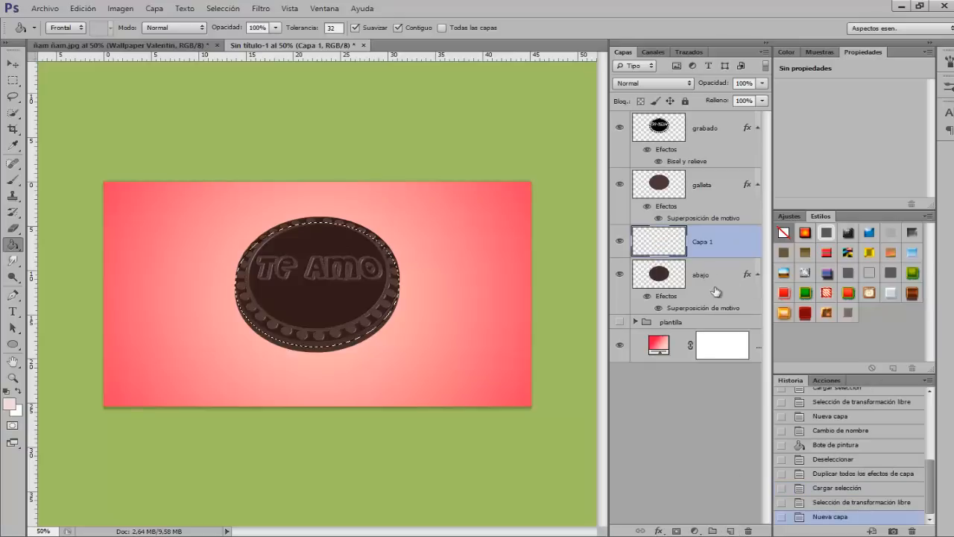
{"action": "double_click", "coordinate": [704, 242]}
{"action": "type", "text": "rell"}
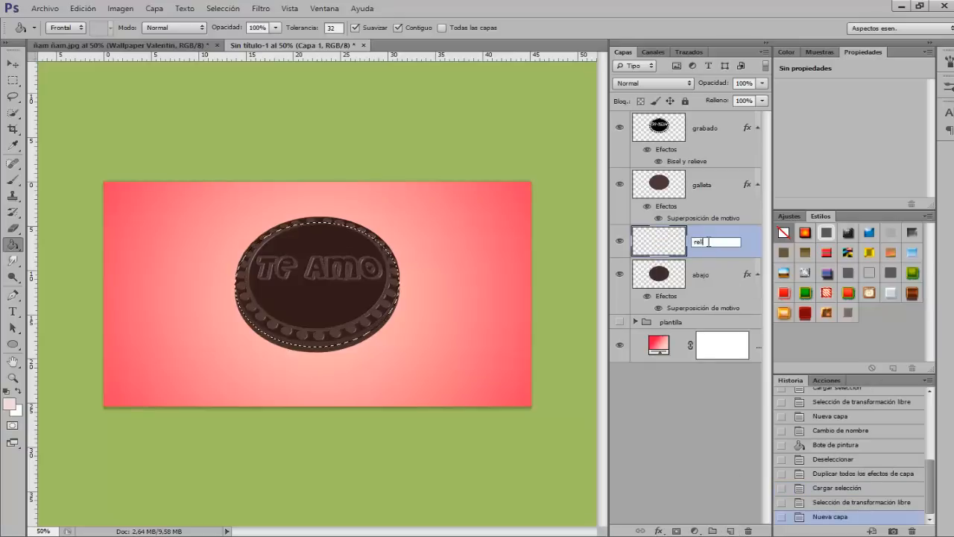
{"action": "type", "text": "eno"}
{"action": "key", "text": "Return"}
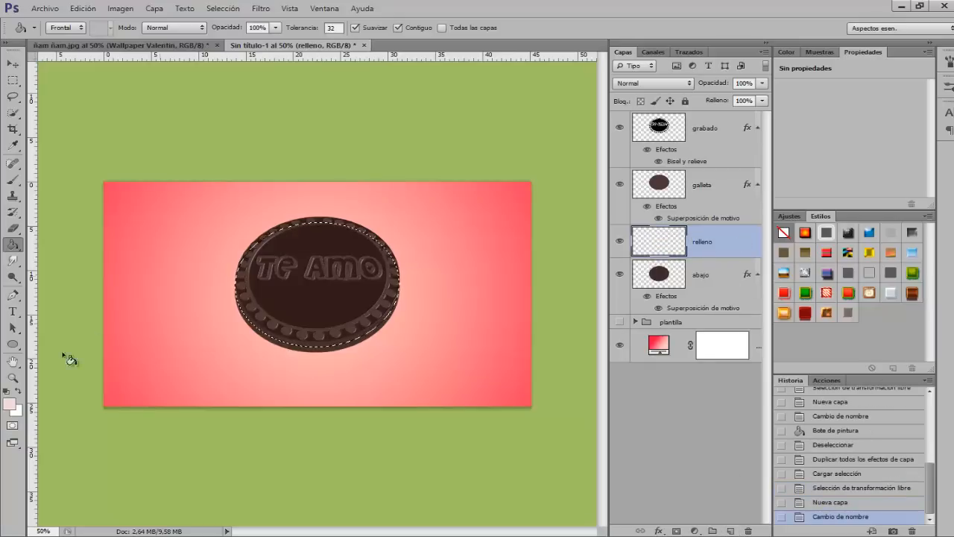
- Set the foreground colour to cream edd7cc, fill the selection on the relleno layer with the Paint Bucket, and deselect
{"action": "key", "text": "i"}
{"action": "left_click", "coordinate": [9, 404]}
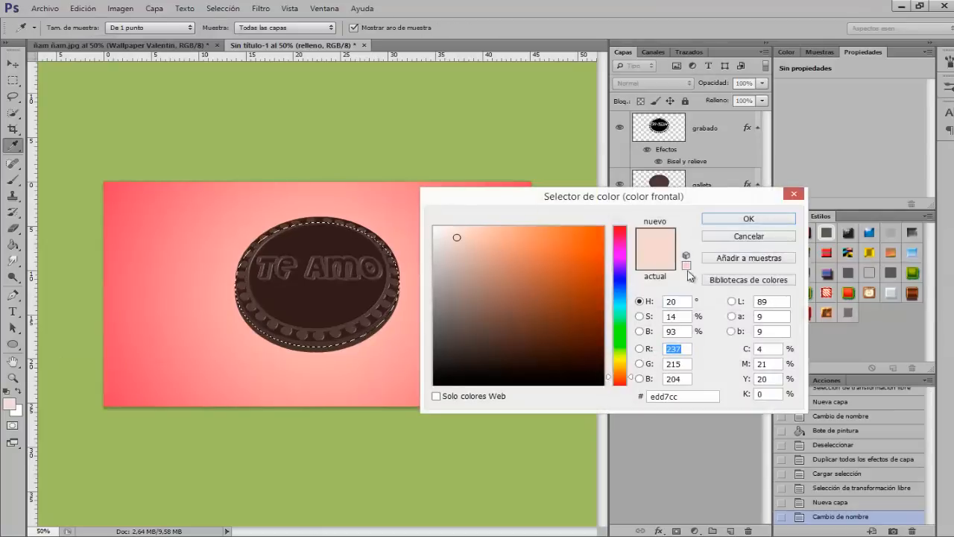
{"action": "left_click", "coordinate": [756, 217]}
{"action": "key", "text": "g"}
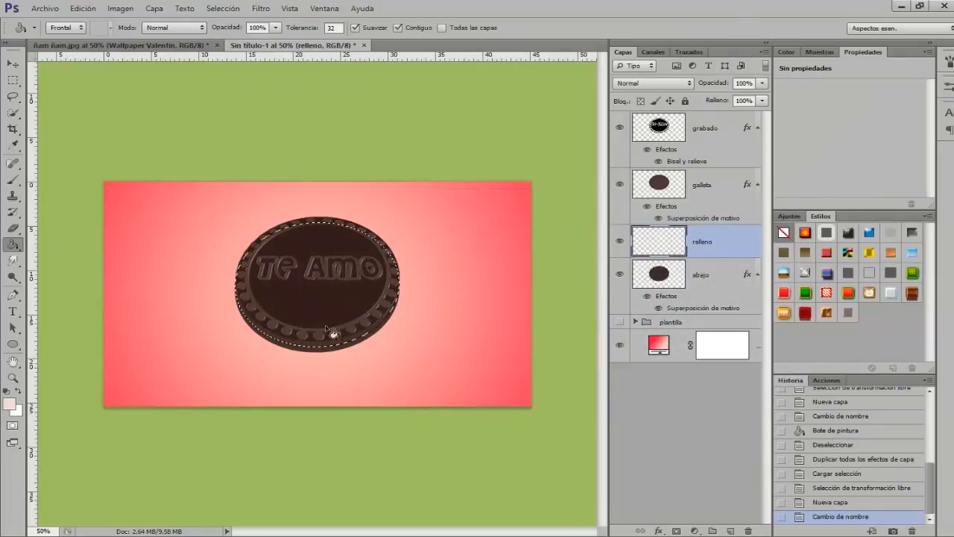
{"action": "left_click", "coordinate": [333, 299]}
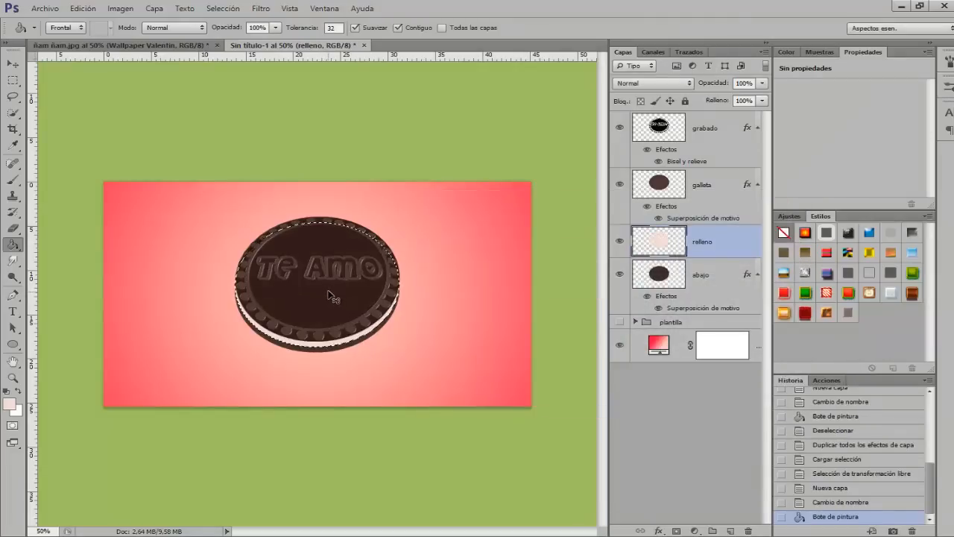
{"action": "key", "text": "ctrl+d"}
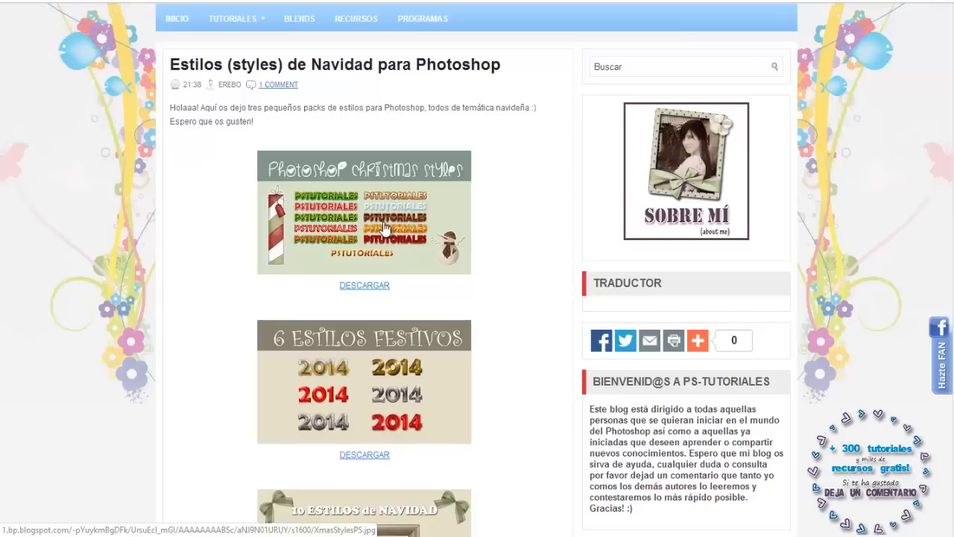
- Download the Photoshop Christmas styles pack from the PS-Tutoriales blog and start the Load Styles command in Photoshop
{"action": "left_click", "coordinate": [364, 285]}
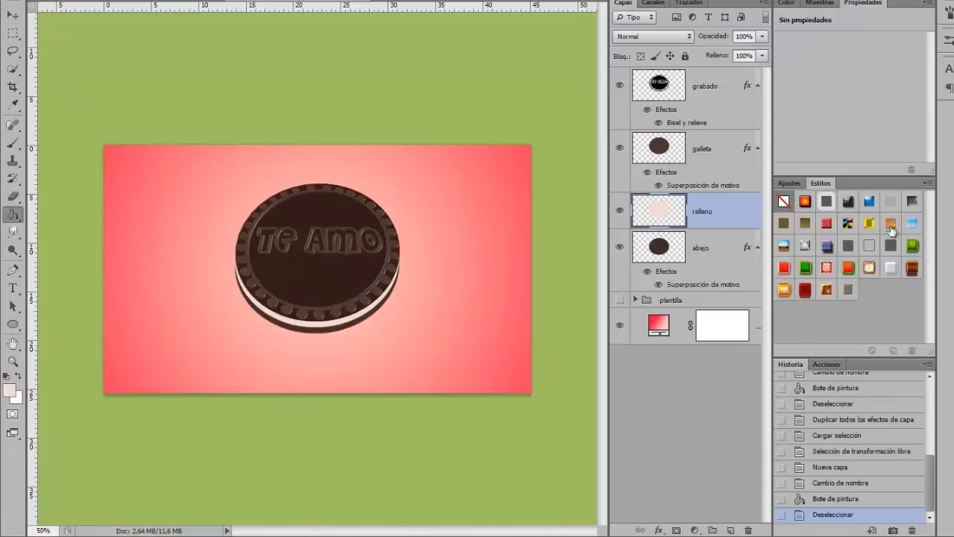
{"action": "left_click", "coordinate": [929, 183]}
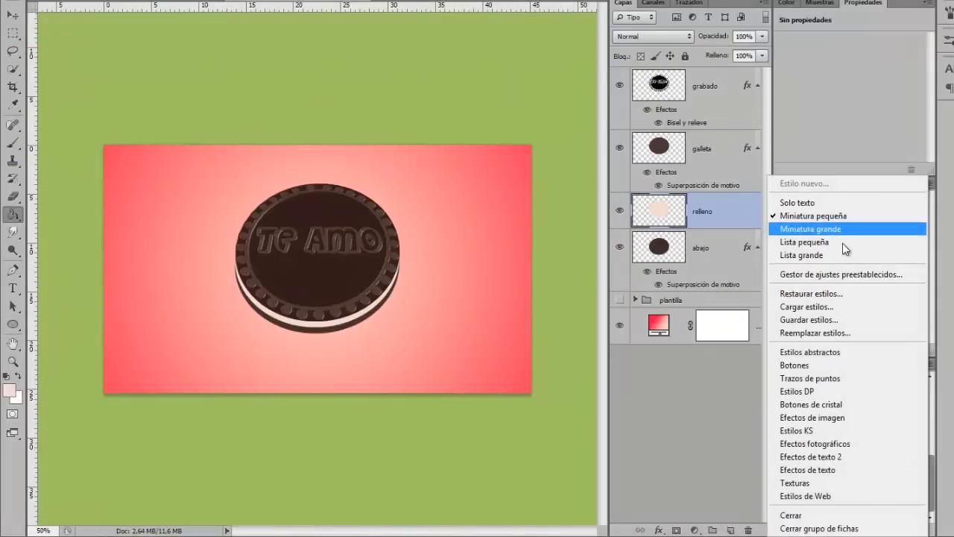
{"action": "left_click", "coordinate": [829, 308]}
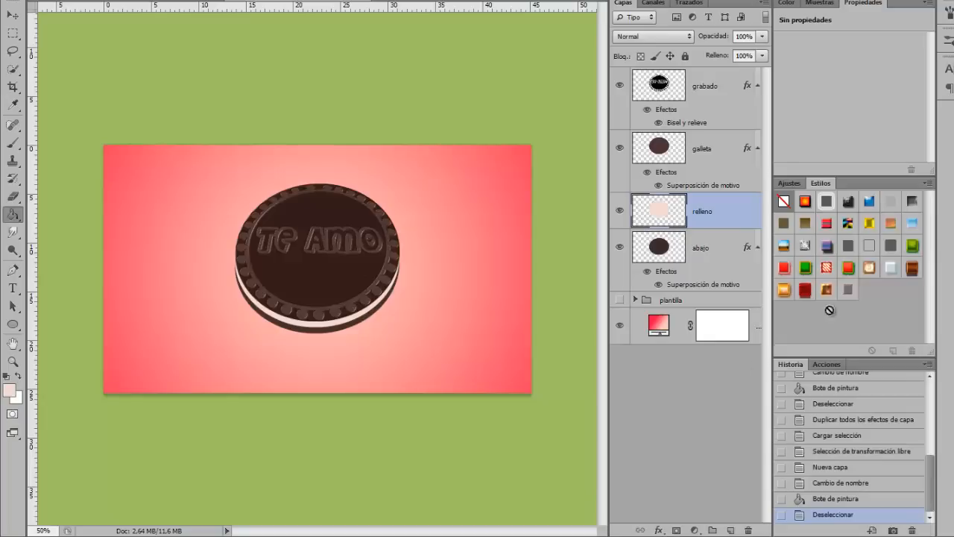
- Apply the cream-and-gold Christmas style to the relleno layer and turn off its Stroke (Trazo) effect
{"action": "left_click", "coordinate": [869, 267]}
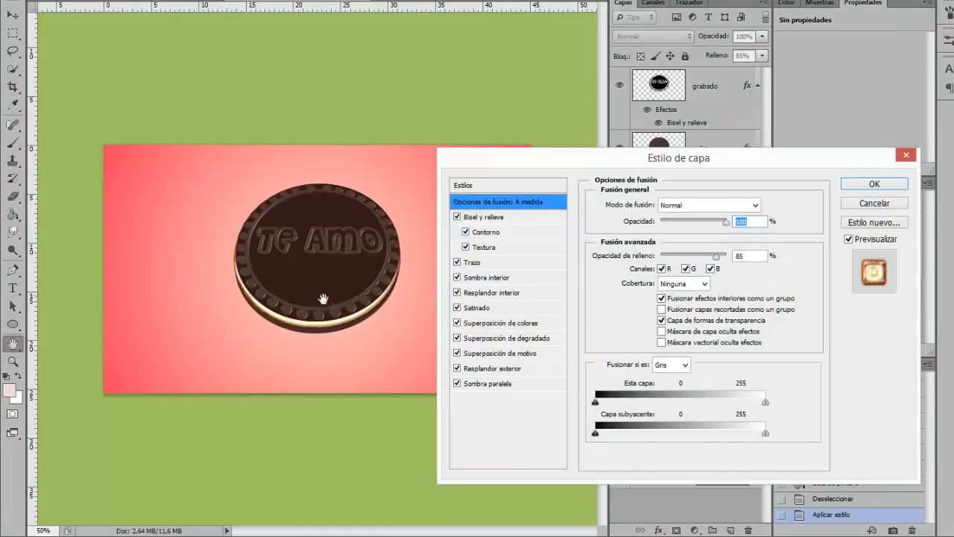
{"action": "left_click", "coordinate": [501, 262]}
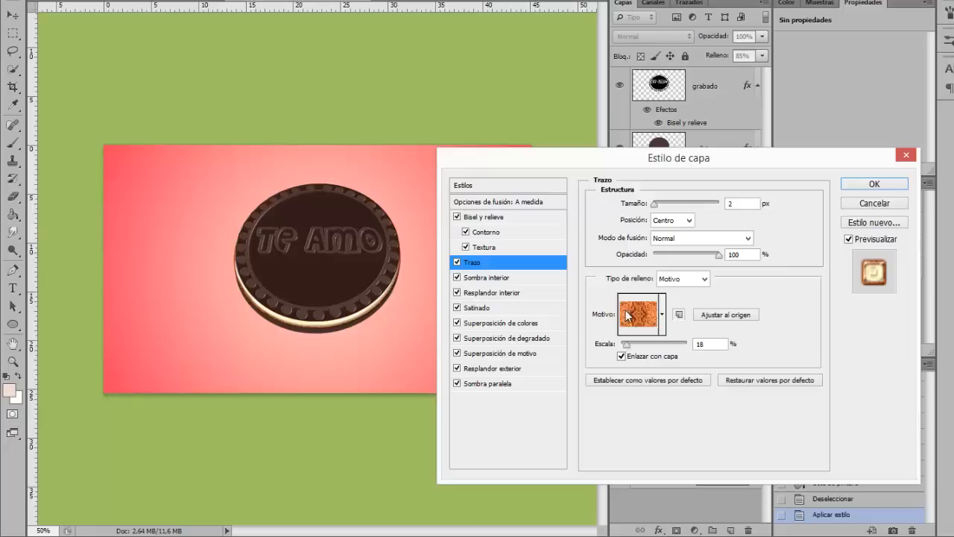
{"action": "left_click", "coordinate": [458, 263]}
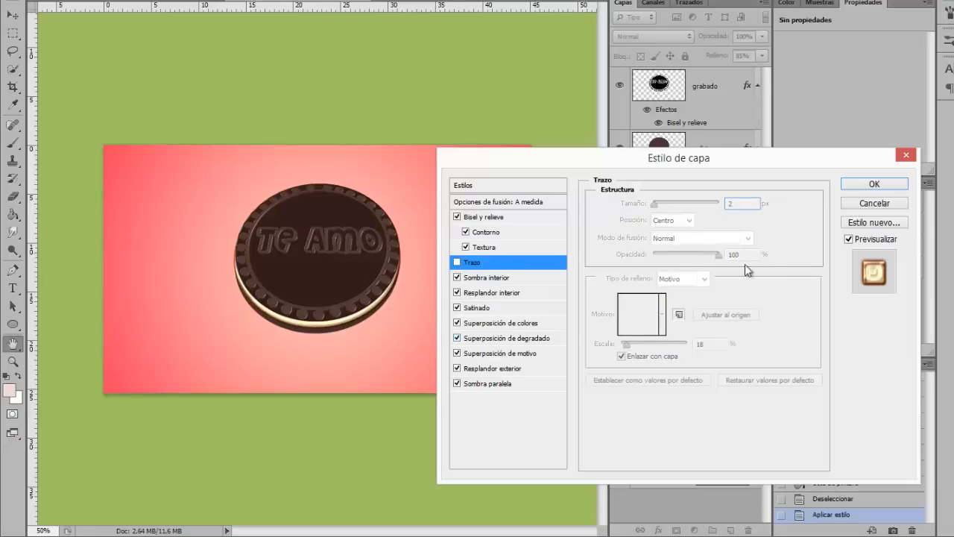
{"action": "left_click", "coordinate": [875, 184]}
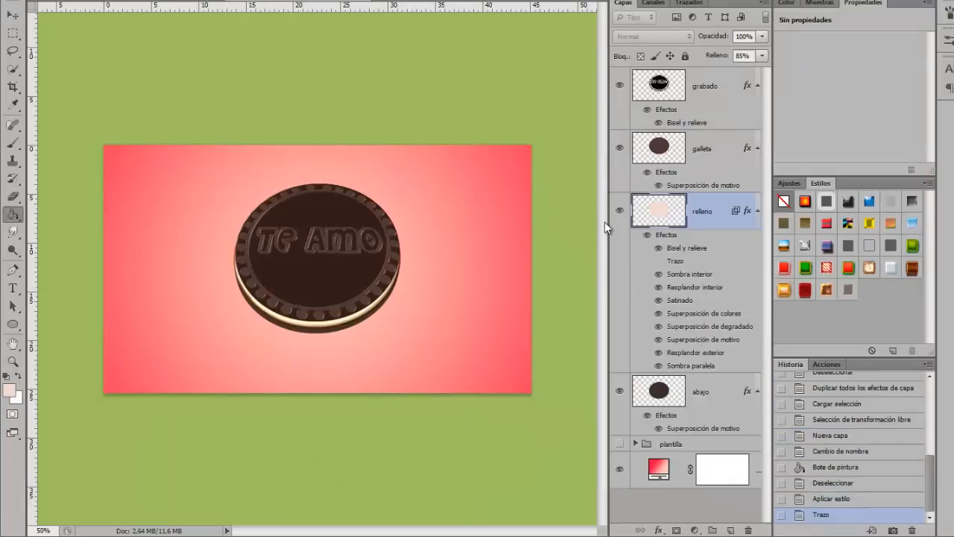
- Group the layers from grabado down to abajo and rename the group galleta
{"action": "left_click", "coordinate": [706, 88]}
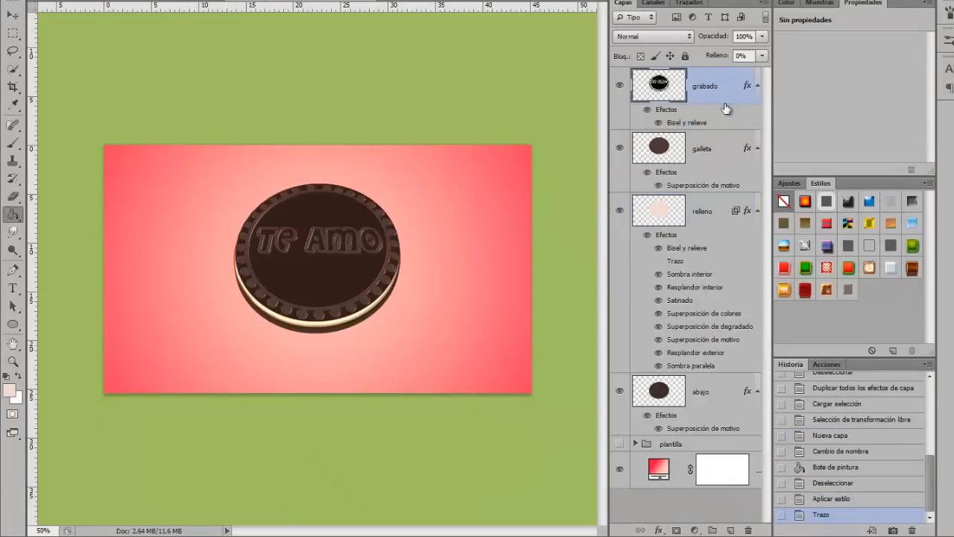
{"action": "left_click", "coordinate": [702, 392], "text": "shift"}
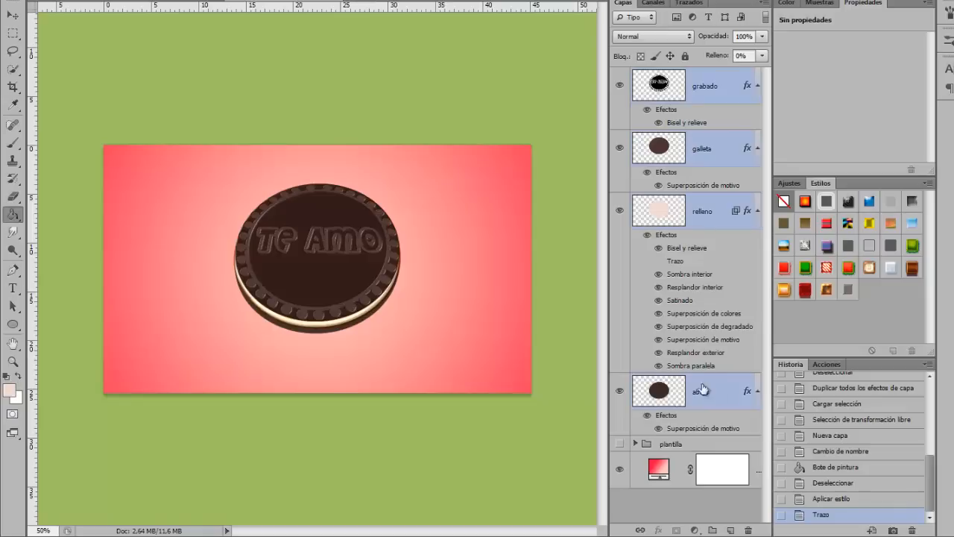
{"action": "key", "text": "ctrl+g"}
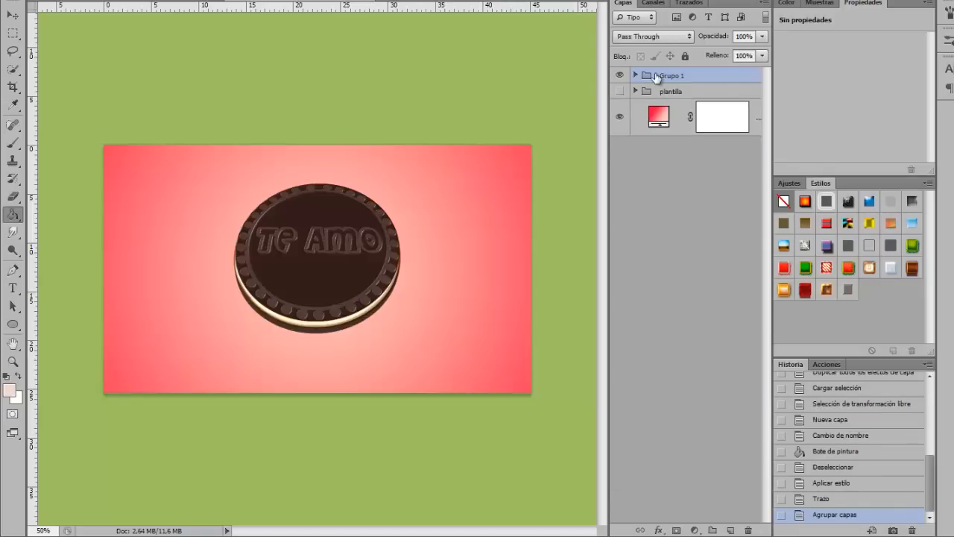
{"action": "double_click", "coordinate": [670, 75]}
{"action": "type", "text": "galleta"}
{"action": "key", "text": "Return"}
- Compare the flat plantilla design with the finished cookie by toggling the visibility of the galleta and plantilla groups
{"action": "left_click", "coordinate": [619, 75]}
{"action": "left_click", "coordinate": [621, 90]}
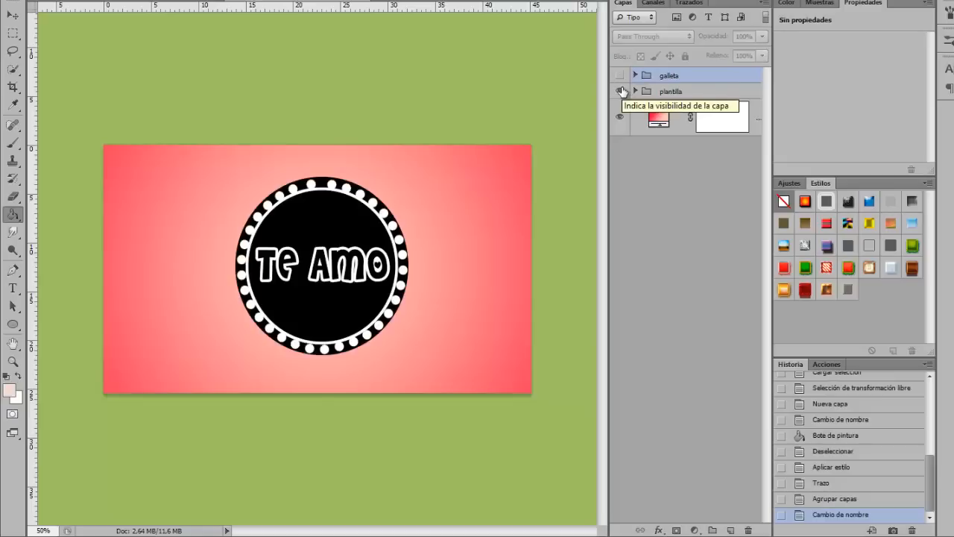
{"action": "left_click", "coordinate": [622, 91]}
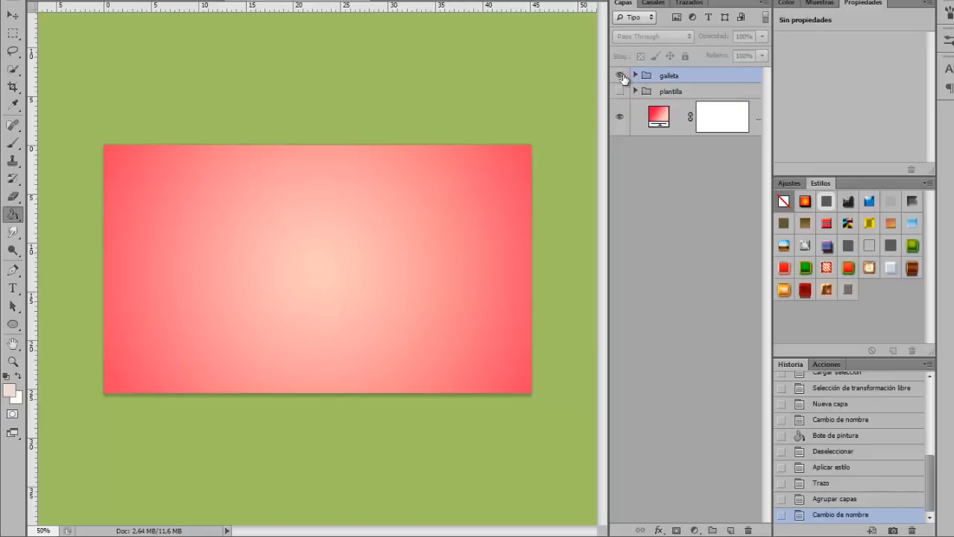
{"action": "left_click", "coordinate": [620, 75]}
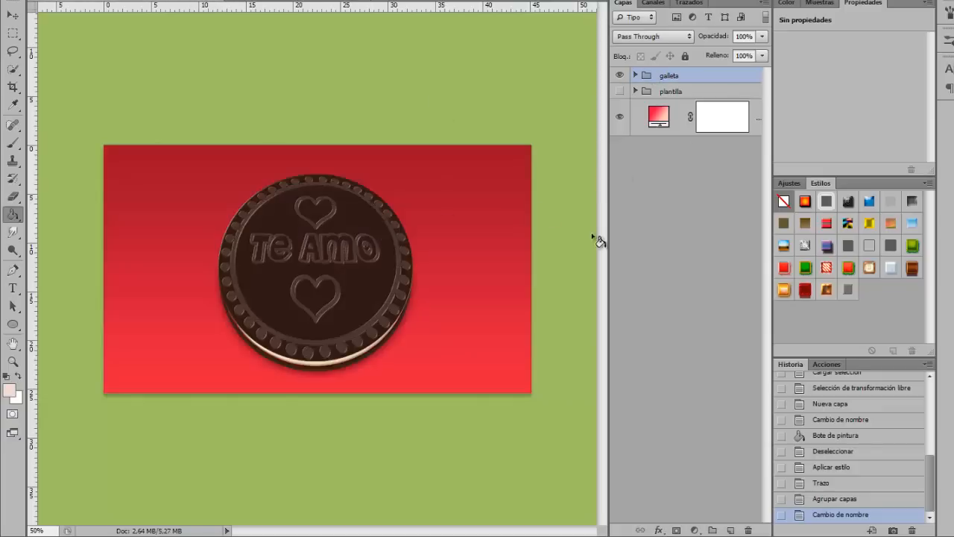
- Show the Wallpaper Valentin layer in the ñam ñam.jpg document to view the example wallpaper
{"action": "left_click", "coordinate": [619, 85]}
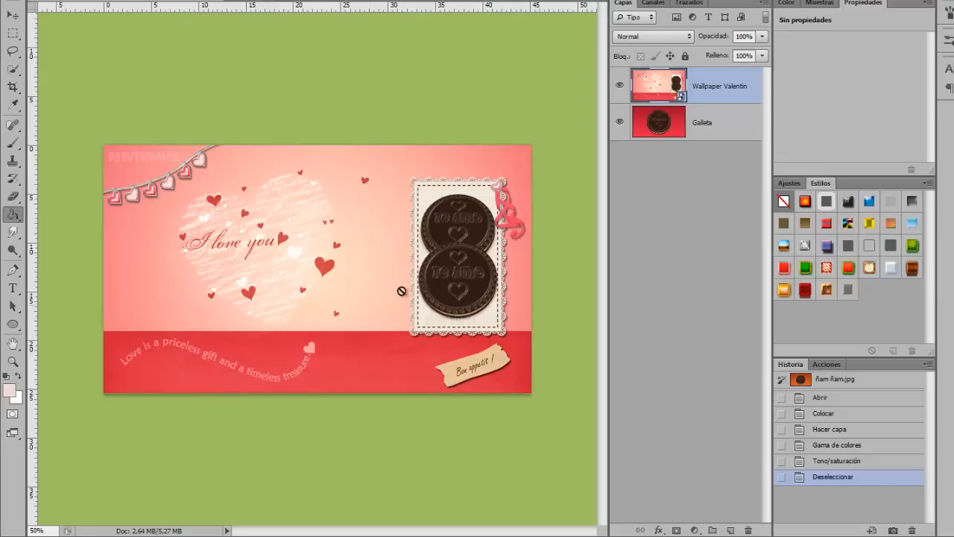
{"action": "key", "text": "ctrl+Tab"}
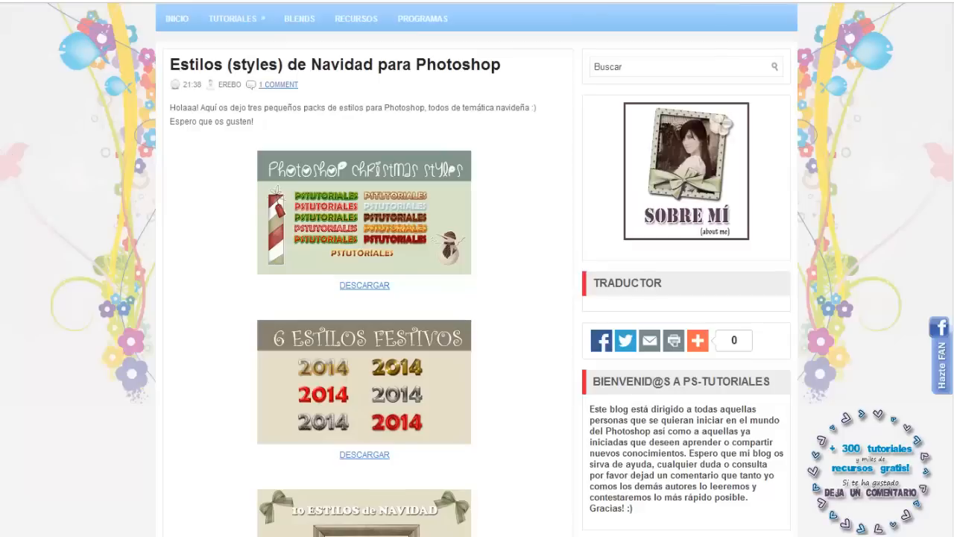
- Look through the San Valentín resource packs and tutorials on the PS-Tutoriales blog, and return to the untitled cookie document in Photoshop
{"action": "scroll", "coordinate": [451, 47], "scroll_direction": "down", "scroll_amount": 10}
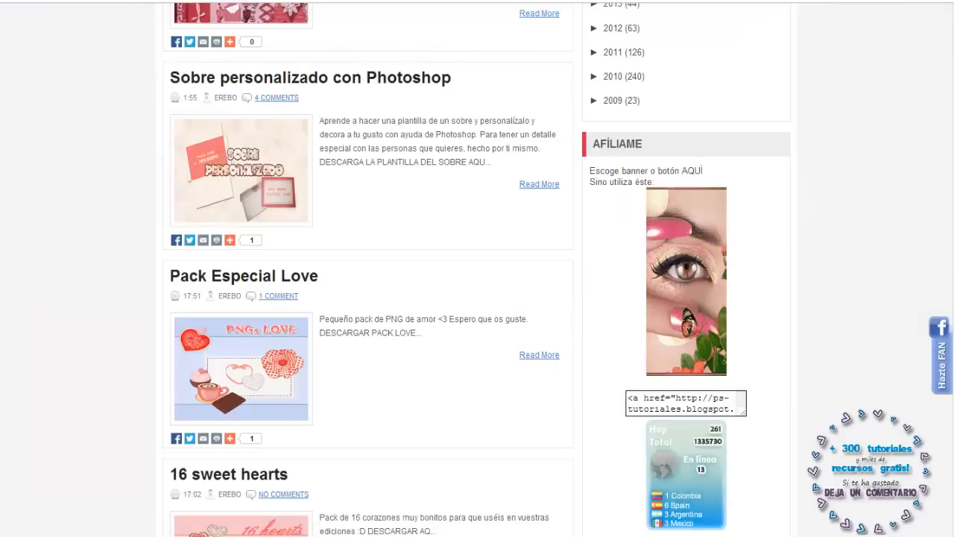
{"action": "scroll", "coordinate": [123, 140], "scroll_direction": "up", "scroll_amount": 15}
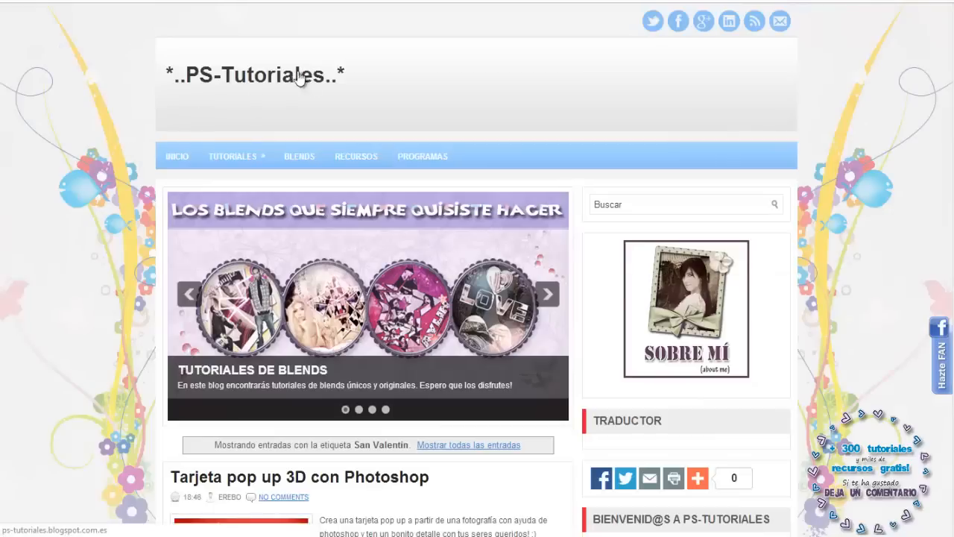
{"action": "scroll", "coordinate": [147, 176], "scroll_direction": "down", "scroll_amount": 1}
{"action": "scroll", "coordinate": [147, 177], "scroll_direction": "down", "scroll_amount": 3}
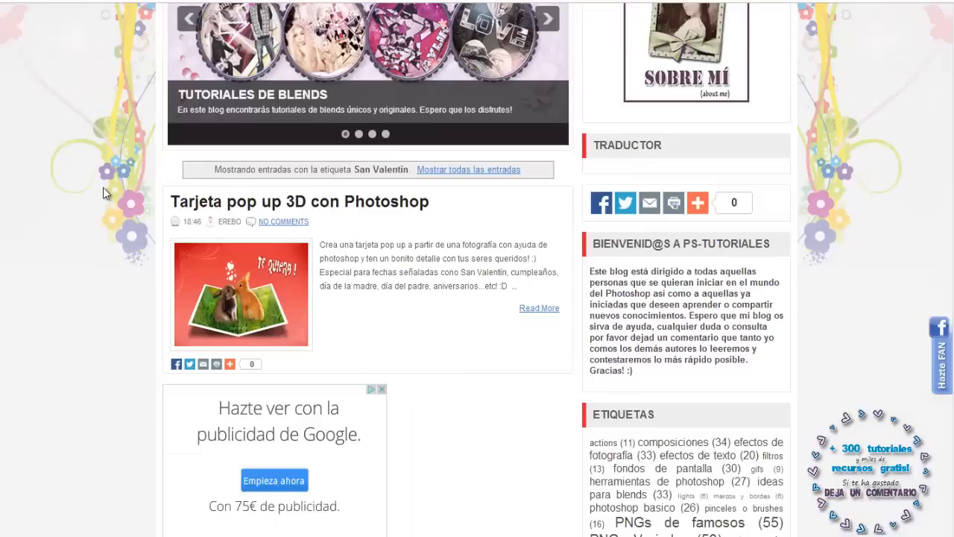
{"action": "scroll", "coordinate": [112, 192], "scroll_direction": "down", "scroll_amount": 1}
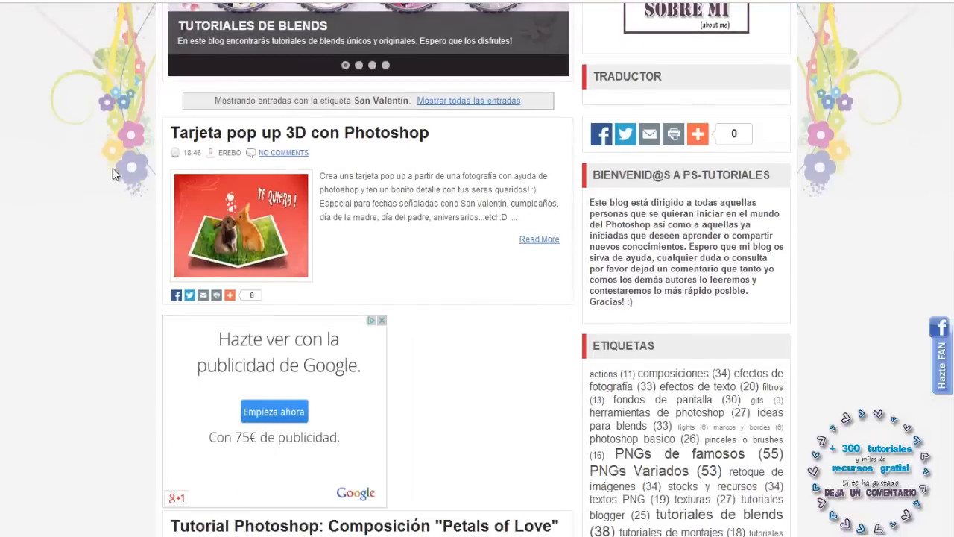
{"action": "scroll", "coordinate": [114, 173], "scroll_direction": "down", "scroll_amount": 11}
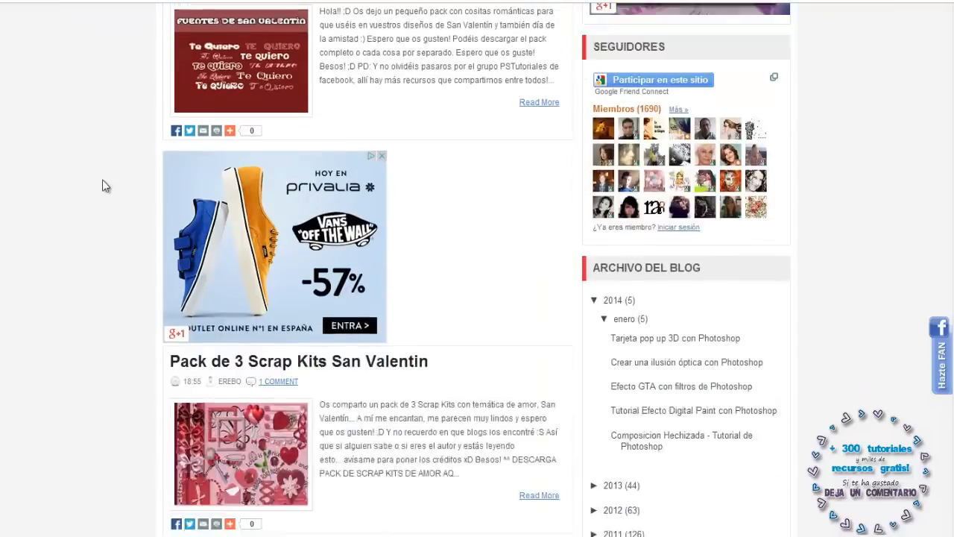
{"action": "scroll", "coordinate": [107, 187], "scroll_direction": "up", "scroll_amount": 3}
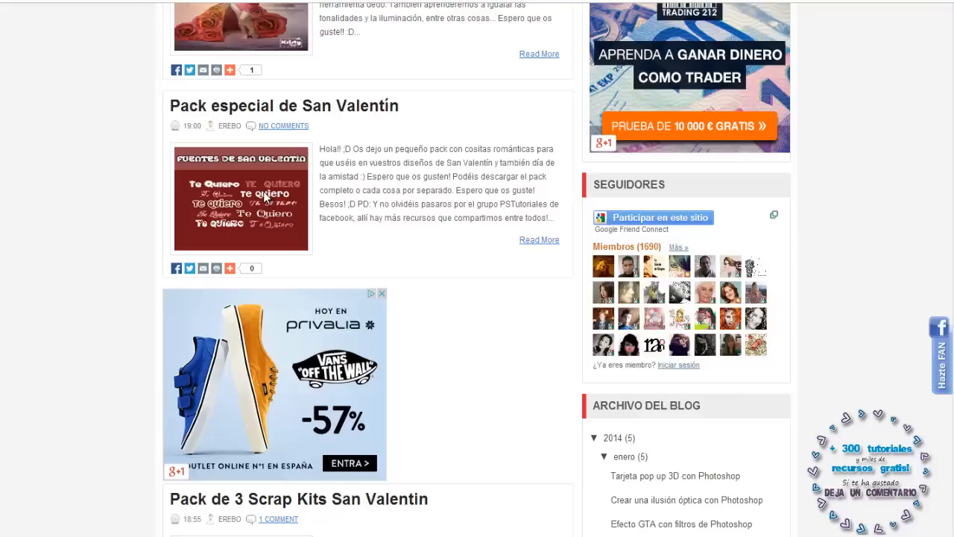
{"action": "scroll", "coordinate": [267, 193], "scroll_direction": "down", "scroll_amount": 4}
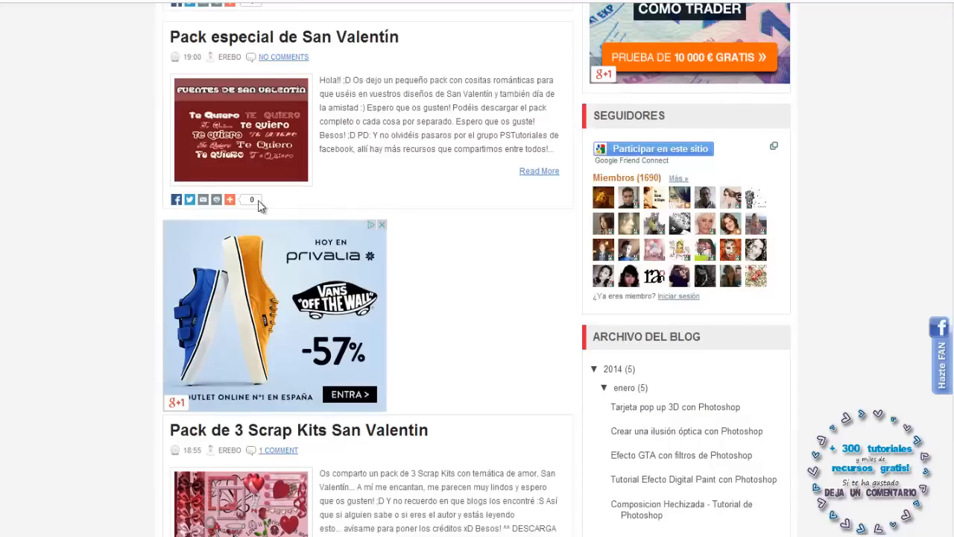
{"action": "scroll", "coordinate": [117, 231], "scroll_direction": "down", "scroll_amount": 2}
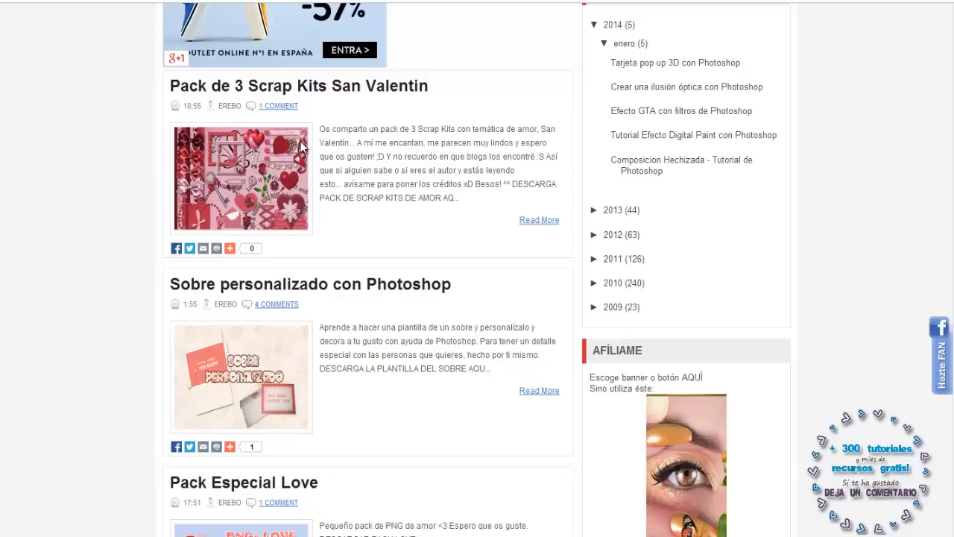
{"action": "mouse_move", "coordinate": [229, 445]}
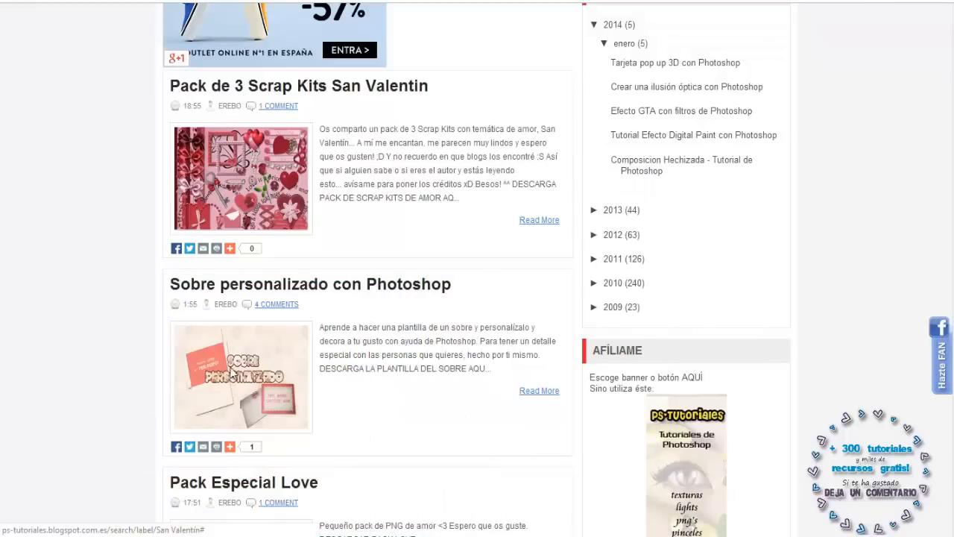
{"action": "scroll", "coordinate": [131, 304], "scroll_direction": "down", "scroll_amount": 2}
{"action": "scroll", "coordinate": [131, 246], "scroll_direction": "down", "scroll_amount": 1}
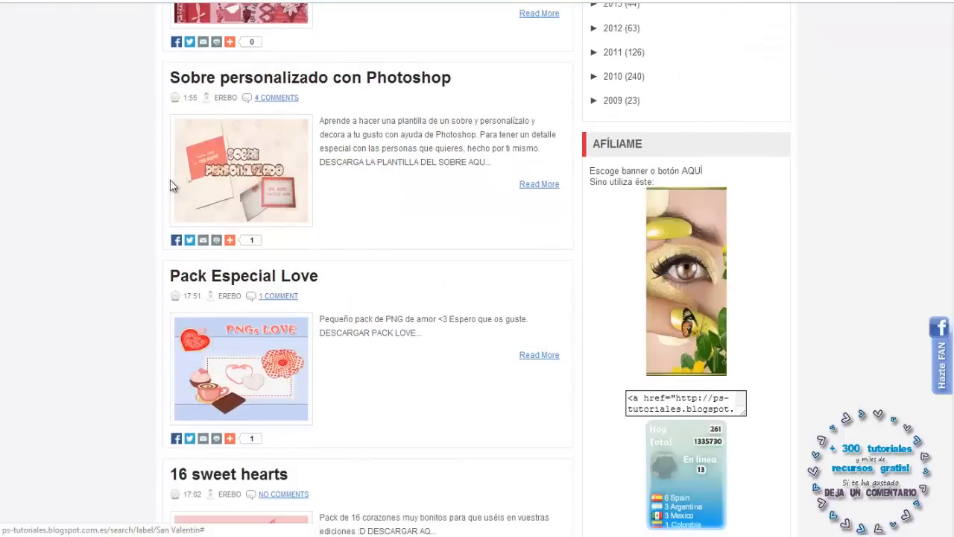
{"action": "scroll", "coordinate": [131, 200], "scroll_direction": "up", "scroll_amount": 4}
{"action": "scroll", "coordinate": [224, 199], "scroll_direction": "down", "scroll_amount": 2}
{"action": "scroll", "coordinate": [208, 195], "scroll_direction": "down", "scroll_amount": 4}
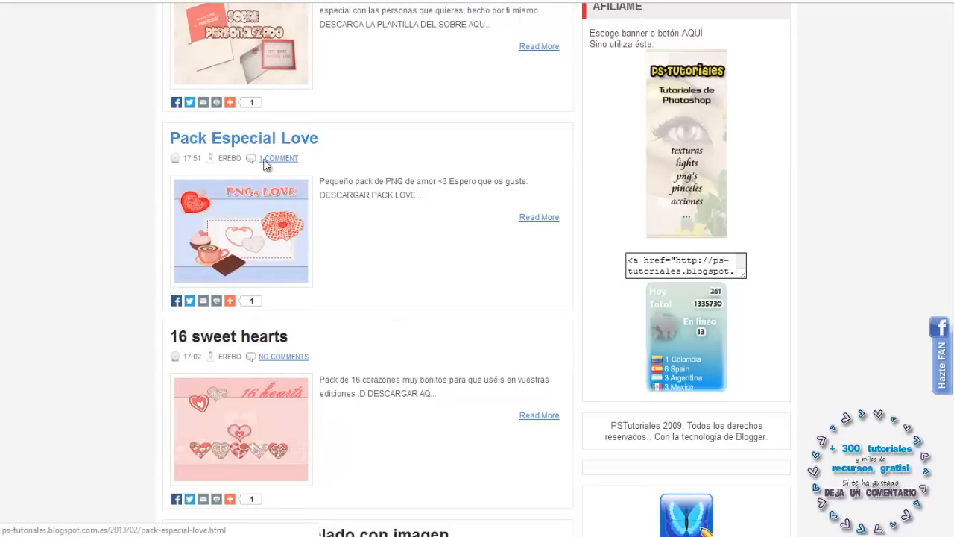
{"action": "scroll", "coordinate": [136, 239], "scroll_direction": "down", "scroll_amount": 1}
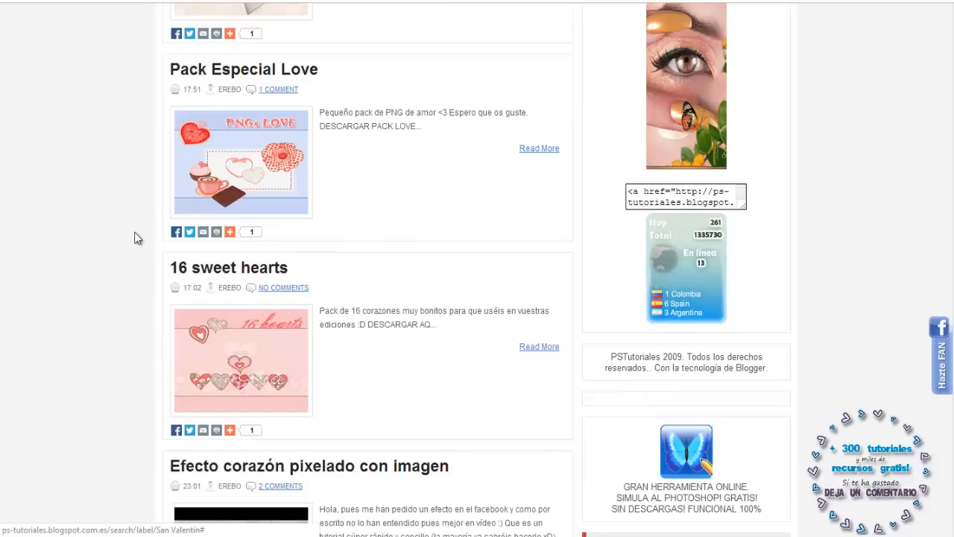
{"action": "scroll", "coordinate": [131, 238], "scroll_direction": "up", "scroll_amount": 4}
{"action": "scroll", "coordinate": [117, 232], "scroll_direction": "up", "scroll_amount": 1}
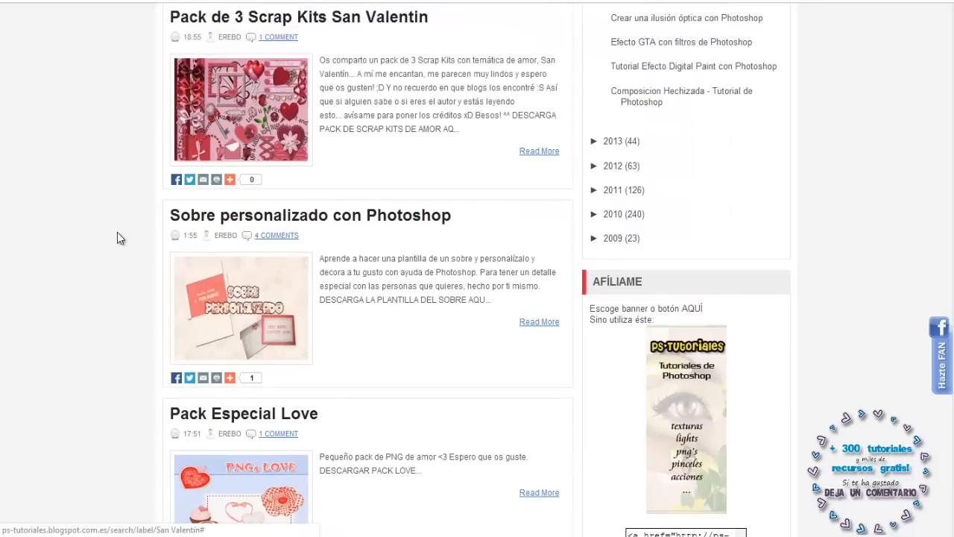
{"action": "scroll", "coordinate": [117, 231], "scroll_direction": "up", "scroll_amount": 2}
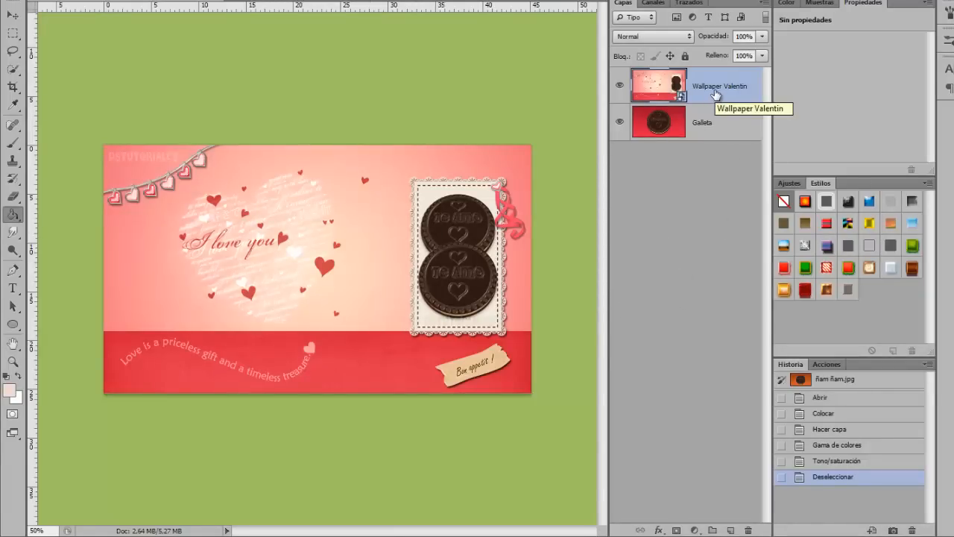
{"action": "left_click", "coordinate": [285, 1]}
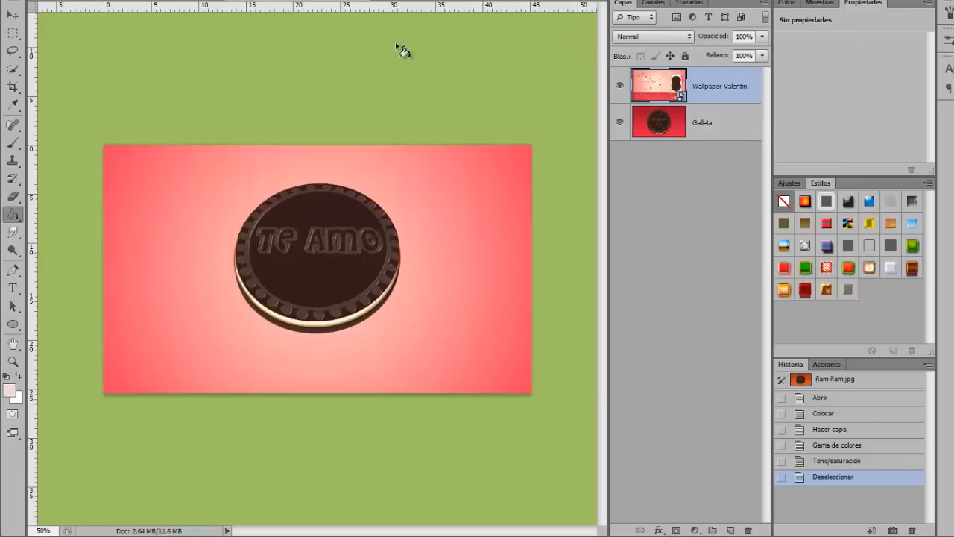